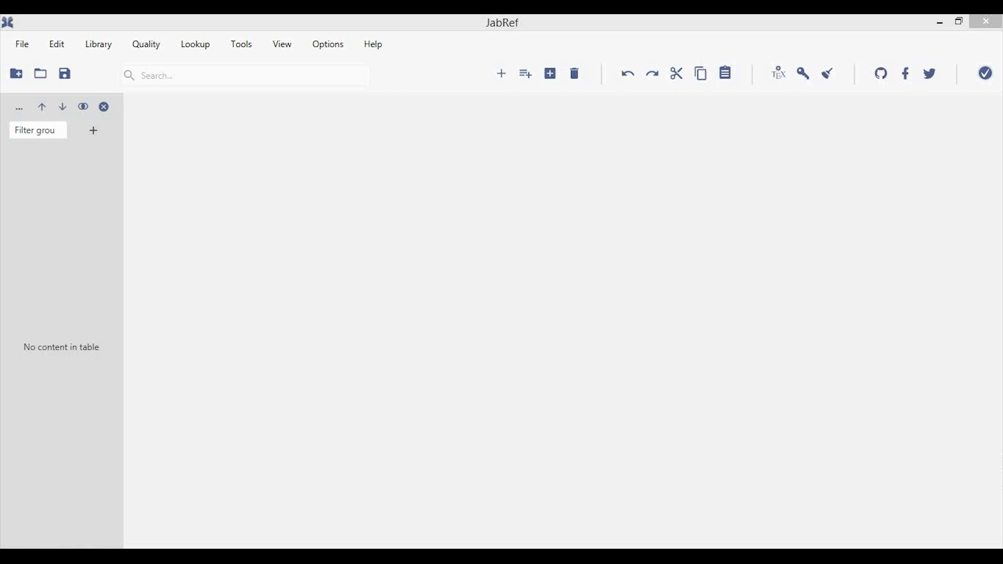
- Set the visual theme to Dark theme in the appearance preferences, save, and acknowledge the restart notice
{"action": "left_click", "coordinate": [518, 318]}
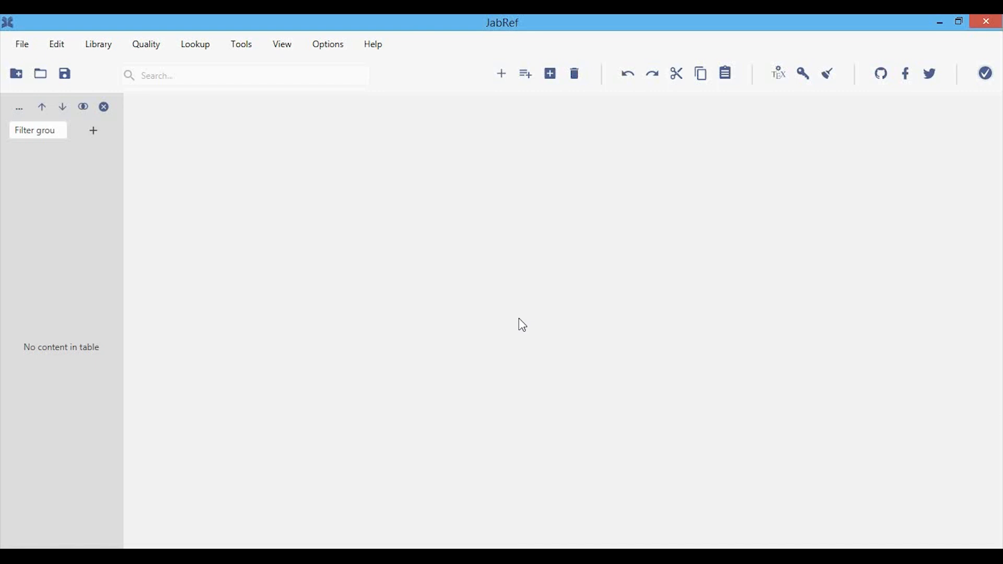
{"action": "left_click", "coordinate": [338, 48]}
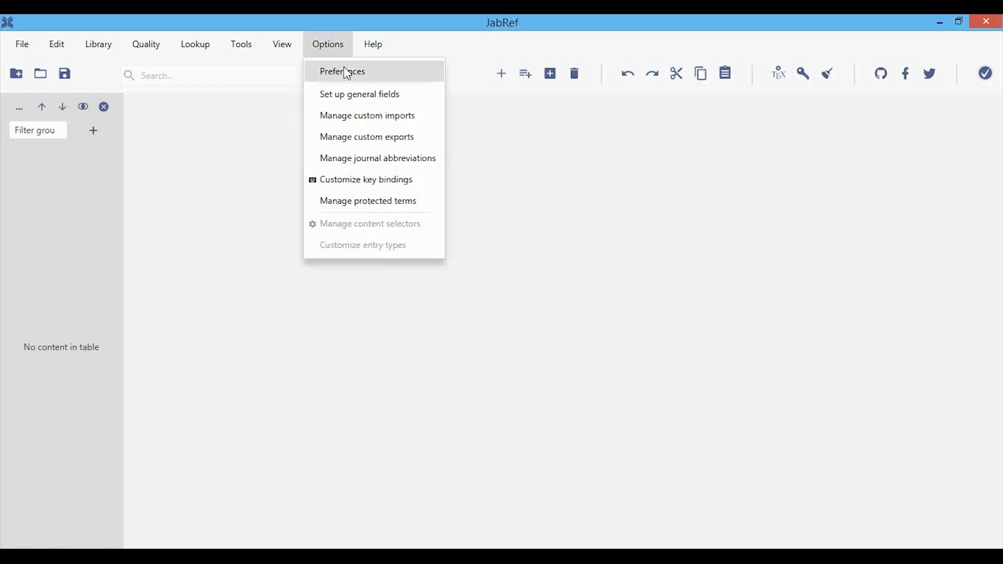
{"action": "left_click", "coordinate": [343, 71]}
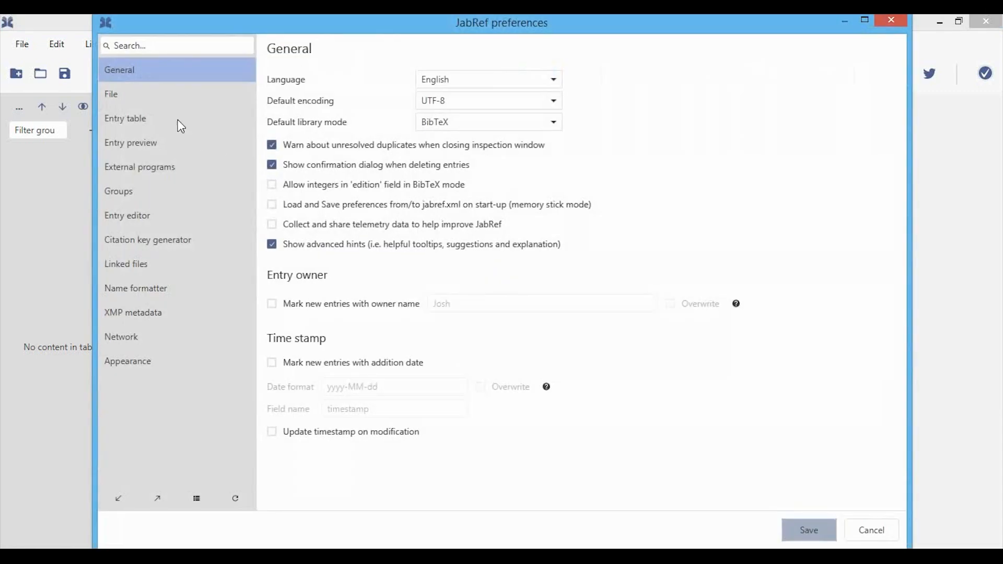
{"action": "left_click", "coordinate": [128, 363]}
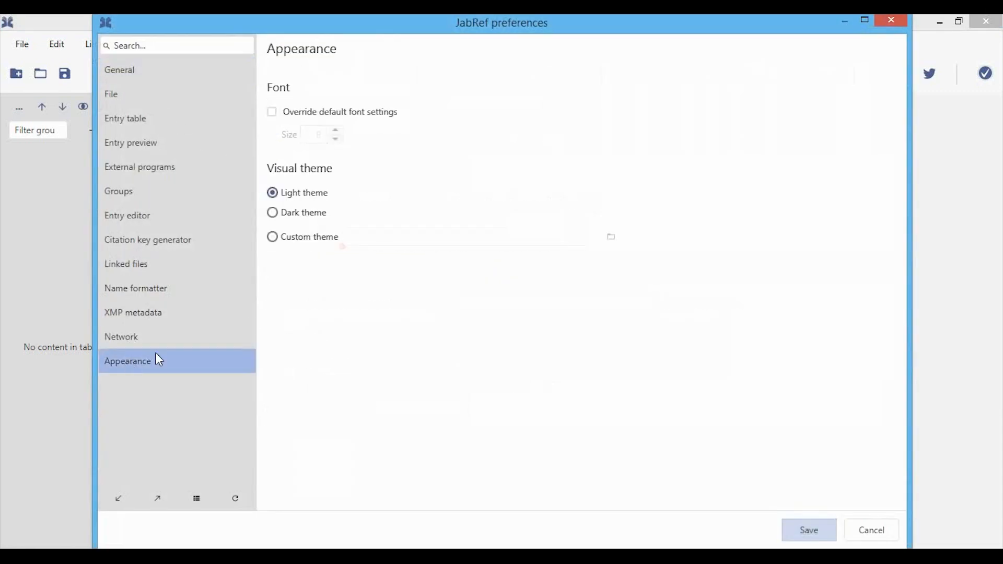
{"action": "left_click", "coordinate": [305, 222]}
{"action": "left_click", "coordinate": [806, 526]}
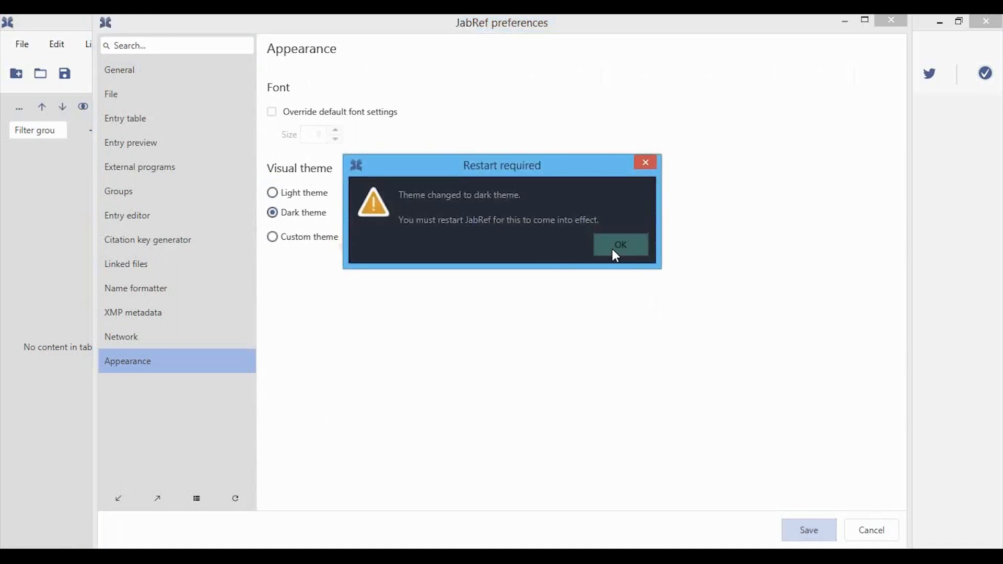
{"action": "left_click", "coordinate": [615, 250]}
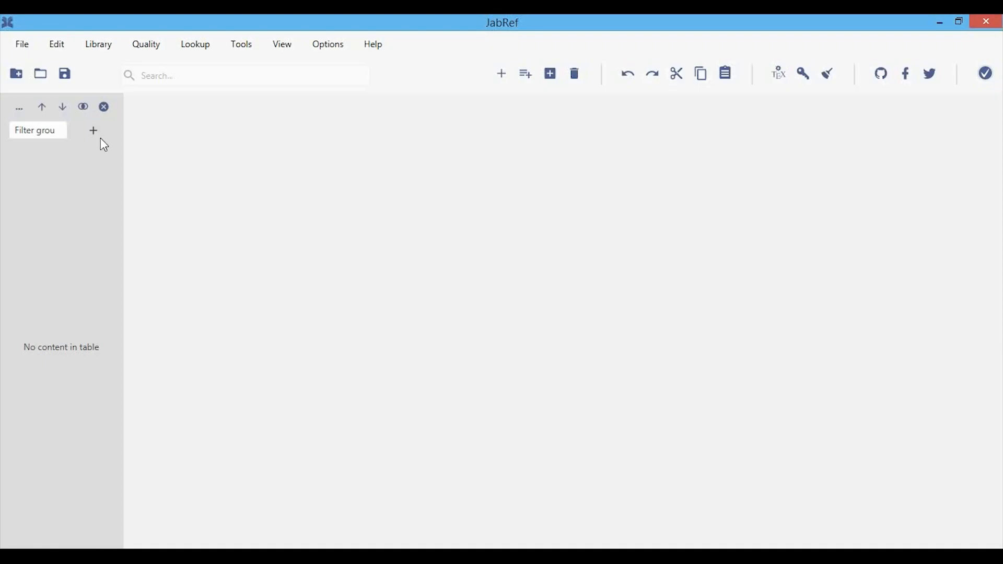
- Create a new library and save it as JTE_Bib in the Introduction_to_JabRef folder
{"action": "left_click", "coordinate": [21, 48]}
{"action": "left_click", "coordinate": [38, 69]}
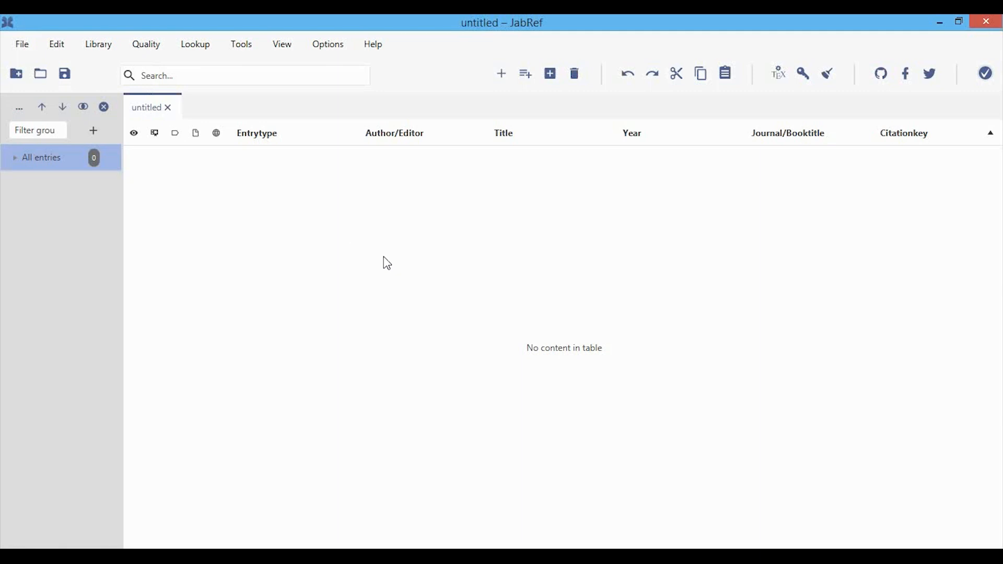
{"action": "left_click", "coordinate": [23, 46]}
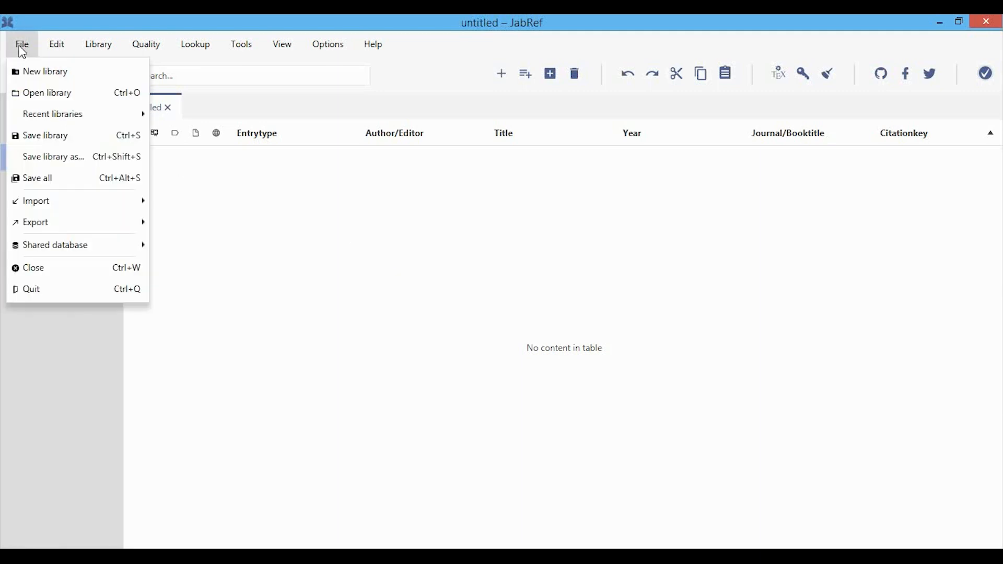
{"action": "mouse_move", "coordinate": [60, 116]}
{"action": "left_click", "coordinate": [70, 155]}
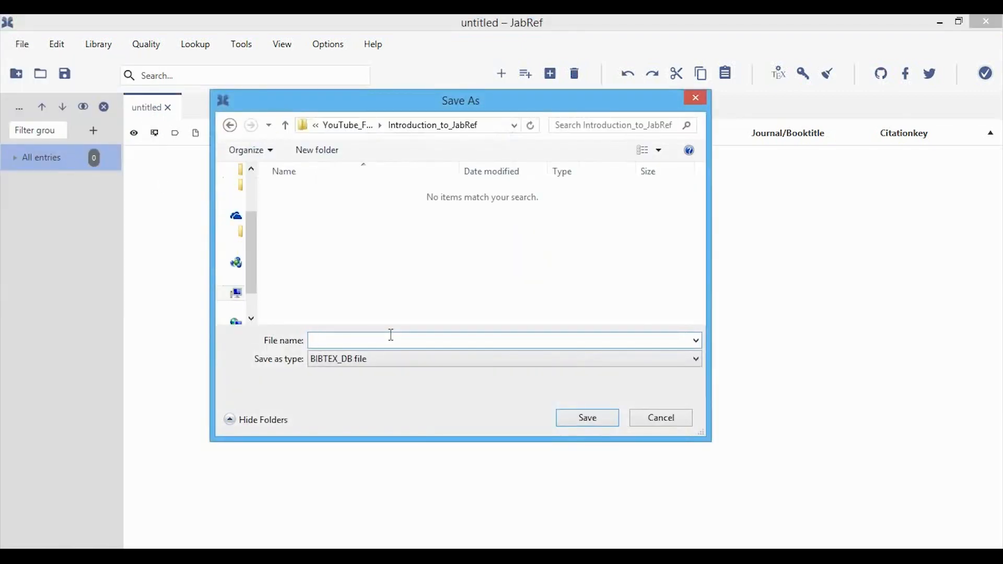
{"action": "type", "text": "JTE_Bib"}
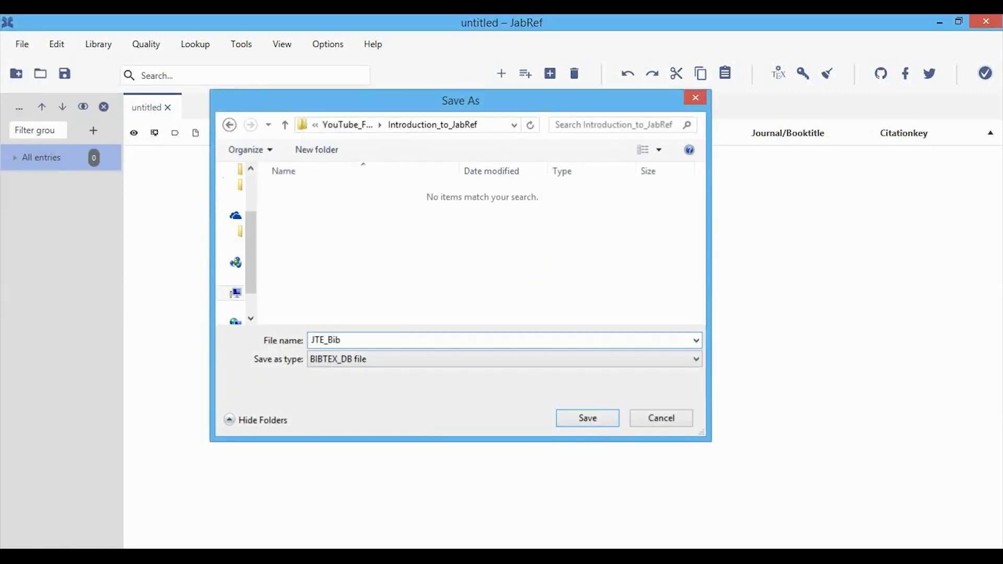
{"action": "key", "text": "Return"}
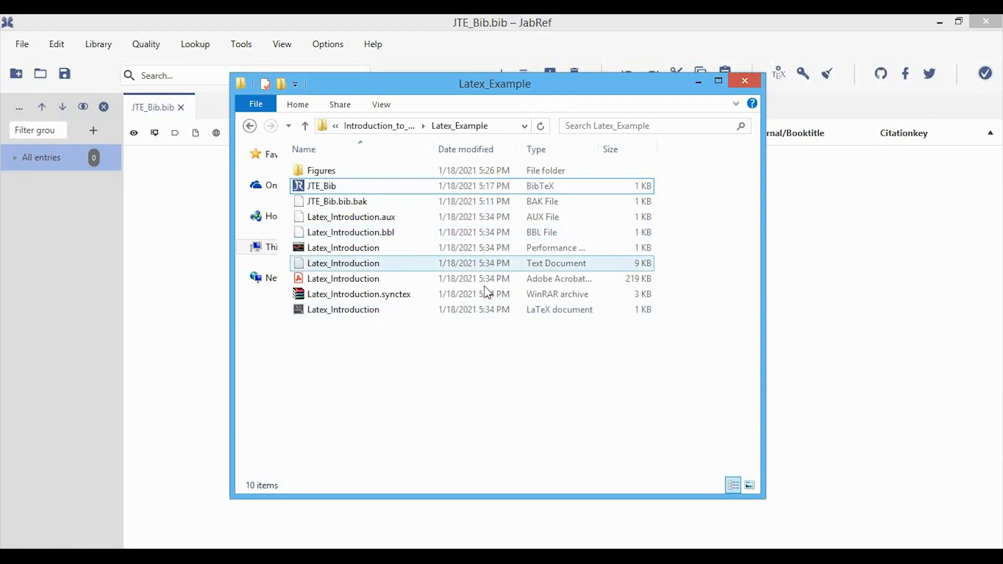
- In File Explorer, check the Latex_Introduction LaTeX document and JTE_Bib in Latex_Example, and open the Papers_Mine folder in Introduction_to_JabRef
{"action": "left_click", "coordinate": [329, 309]}
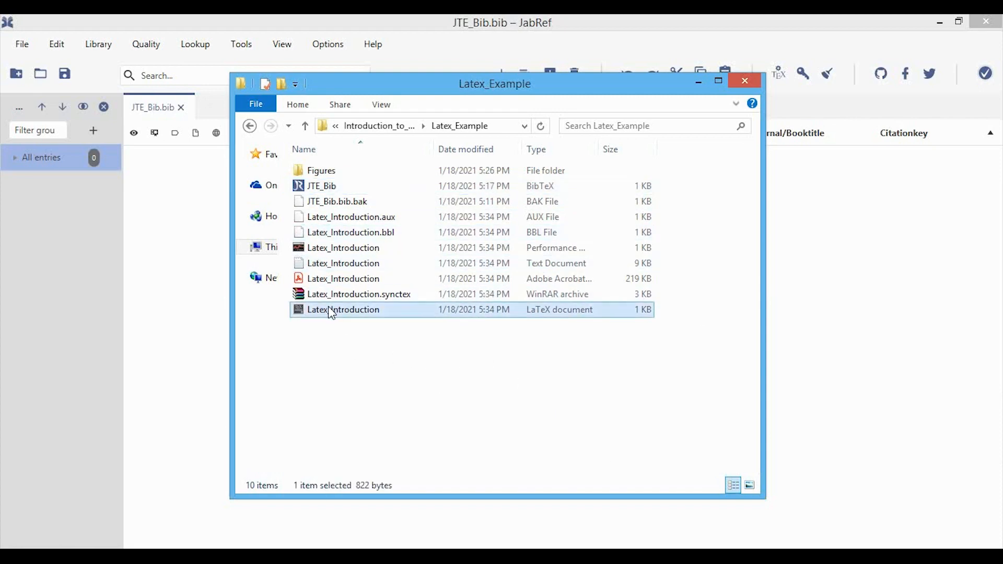
{"action": "left_click", "coordinate": [331, 185]}
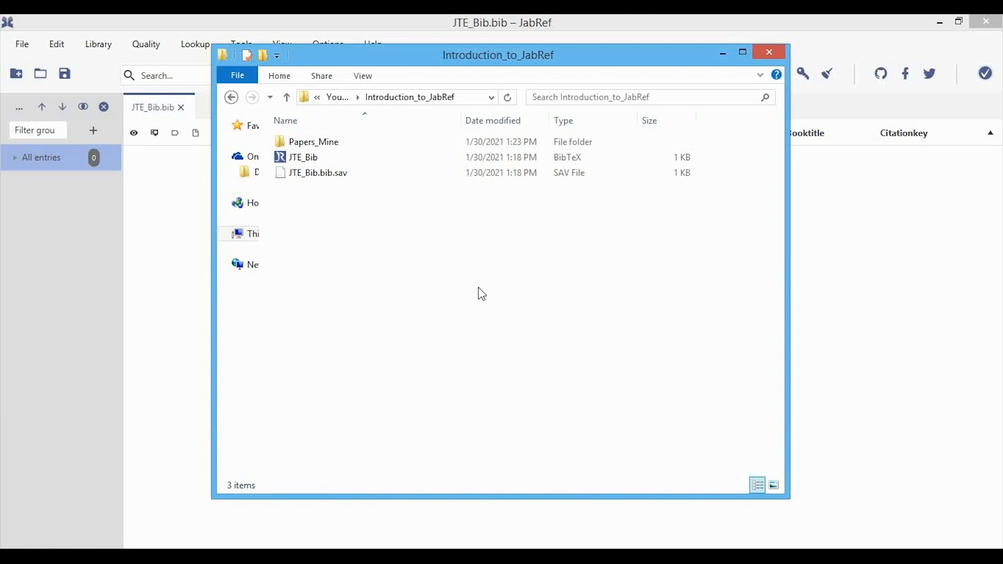
{"action": "left_click", "coordinate": [337, 143]}
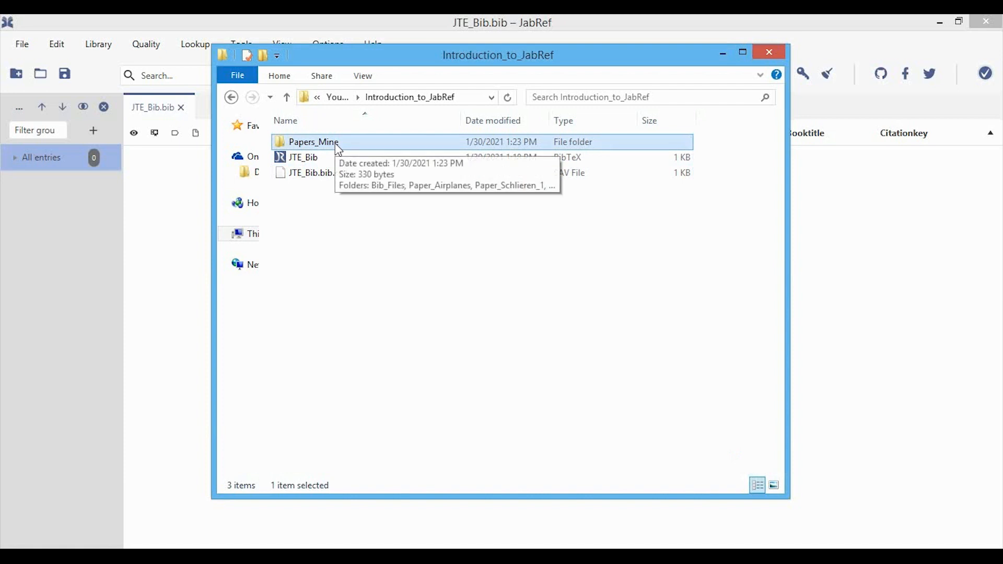
{"action": "double_click", "coordinate": [336, 144]}
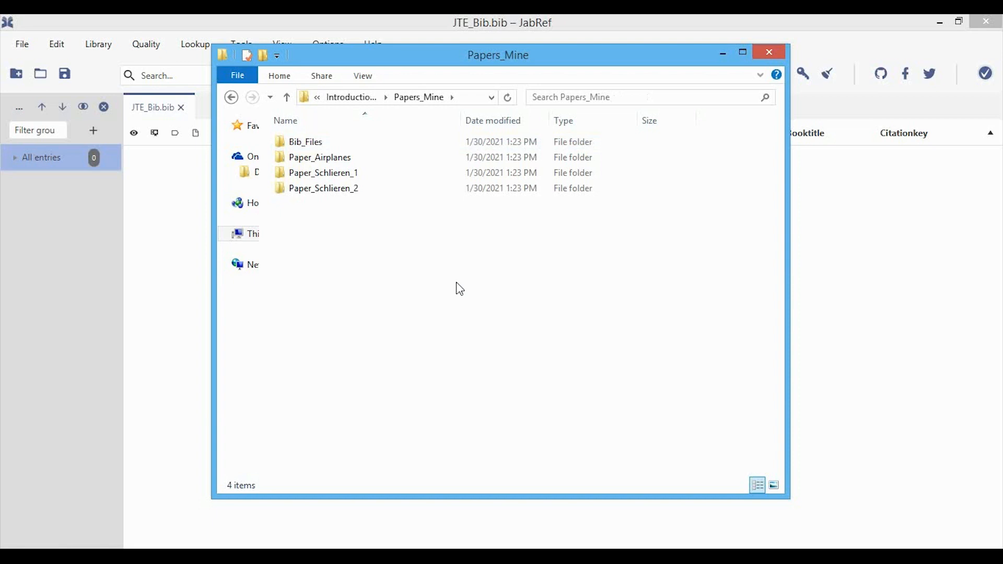
- Review the Bib_Files, Paper_Airplanes, Paper_Schlieren_1 and Paper_Schlieren_2 folders inside Papers_Mine
{"action": "left_click", "coordinate": [380, 146]}
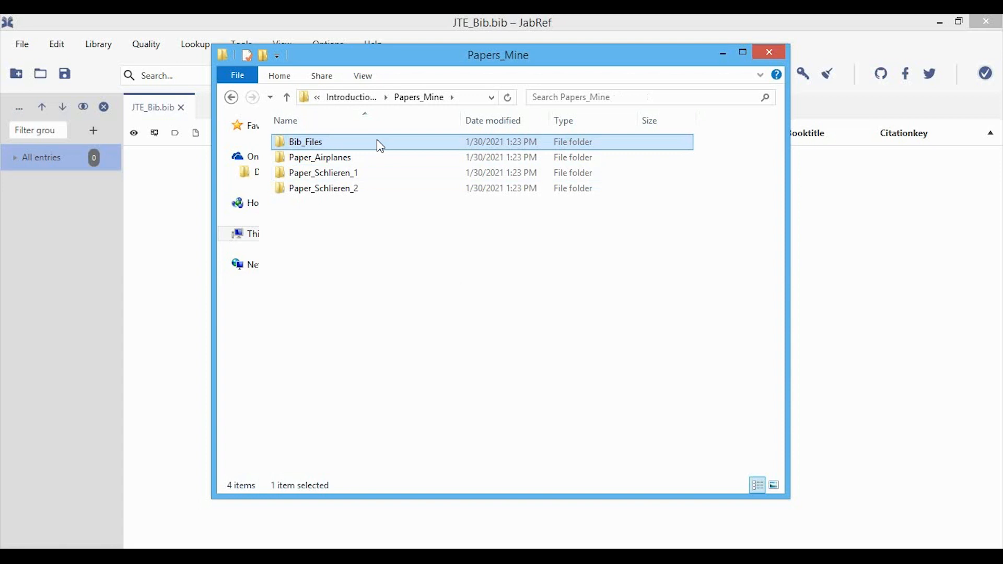
{"action": "left_click", "coordinate": [539, 372]}
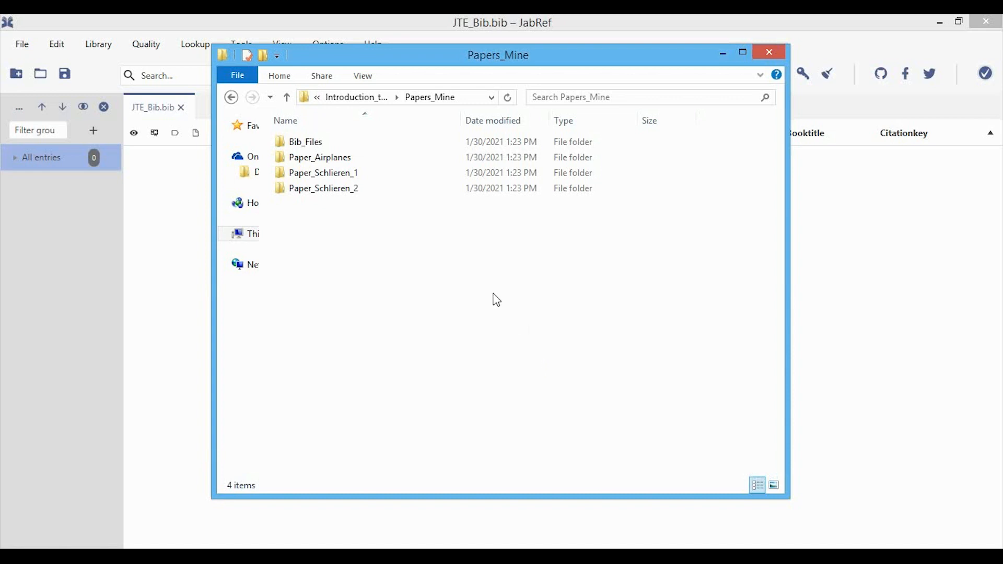
{"action": "left_click", "coordinate": [345, 161]}
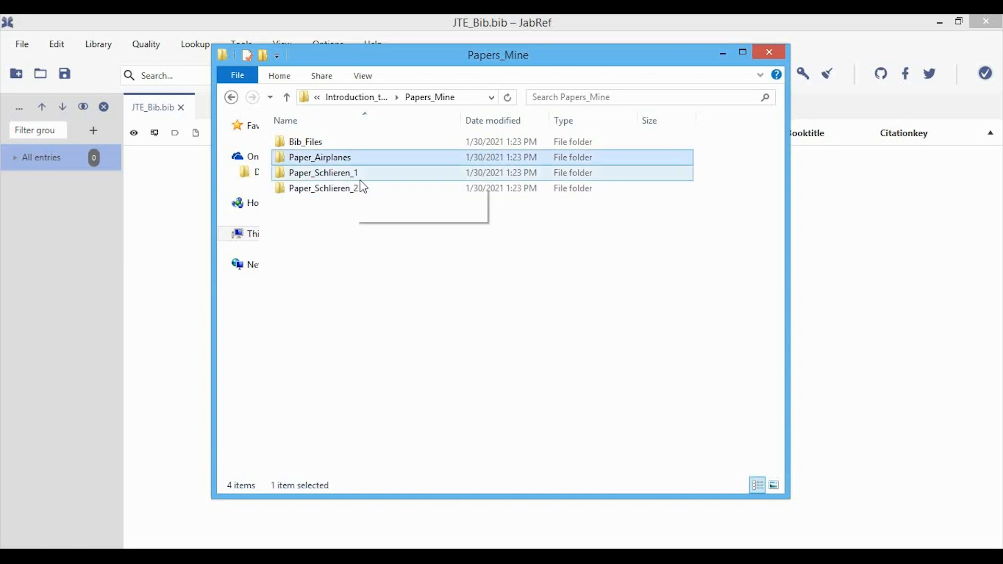
{"action": "left_click", "coordinate": [360, 176]}
{"action": "left_click", "coordinate": [363, 189]}
{"action": "left_click", "coordinate": [390, 245]}
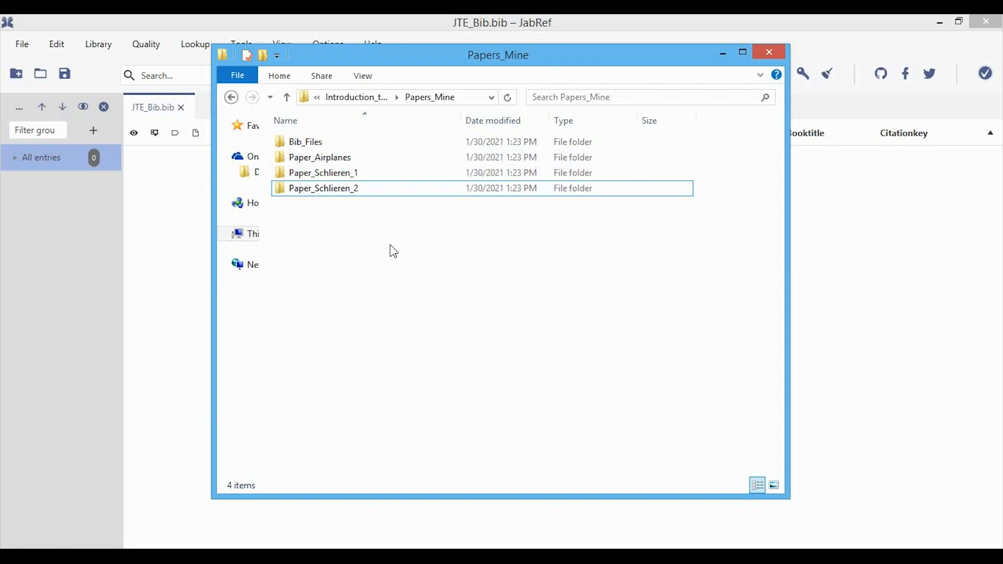
- Examine the Airplanes_Bib and Schlieren_Bib files in the Bib_Files folder and return to Papers_Mine
{"action": "double_click", "coordinate": [351, 141]}
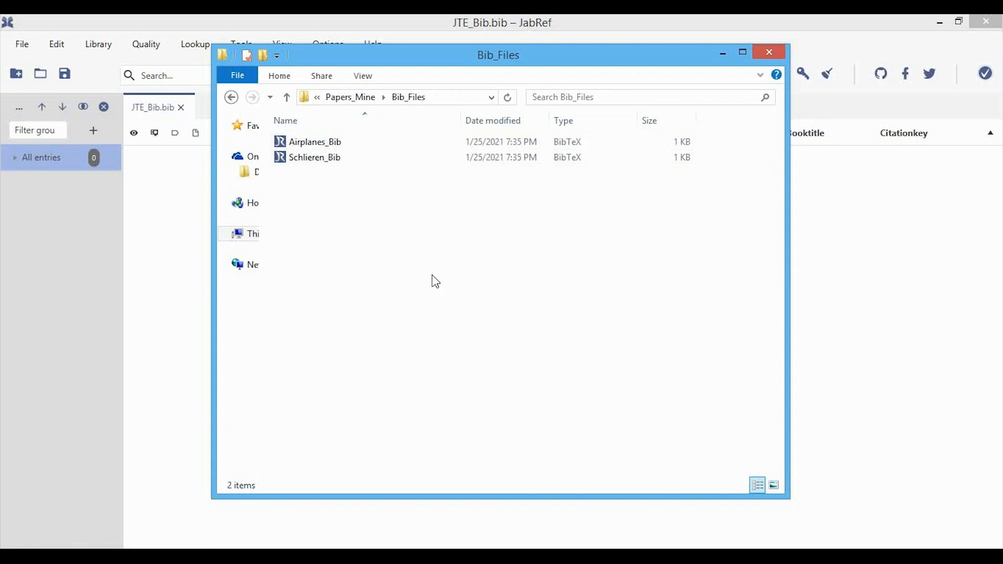
{"action": "left_click", "coordinate": [330, 142]}
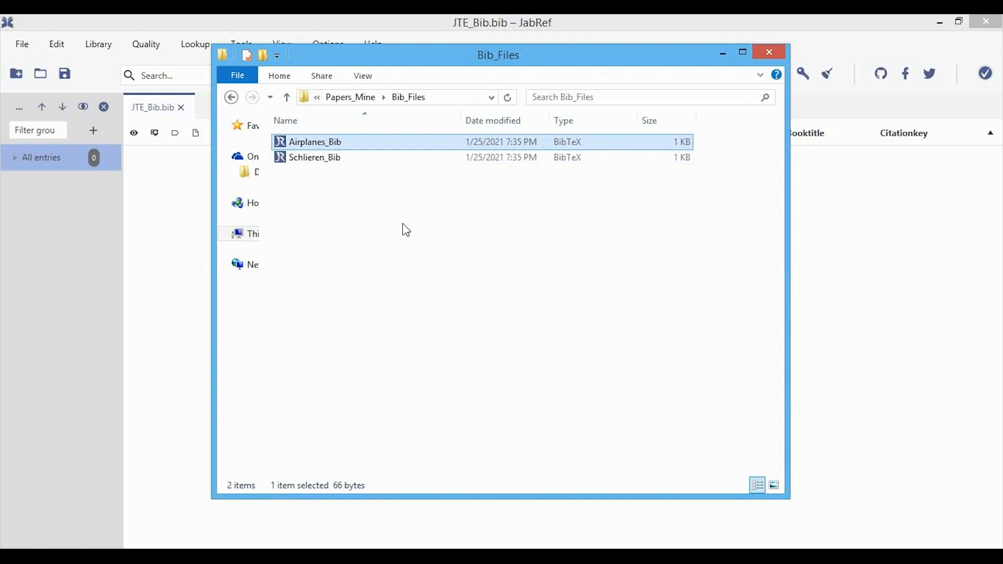
{"action": "left_click", "coordinate": [340, 158]}
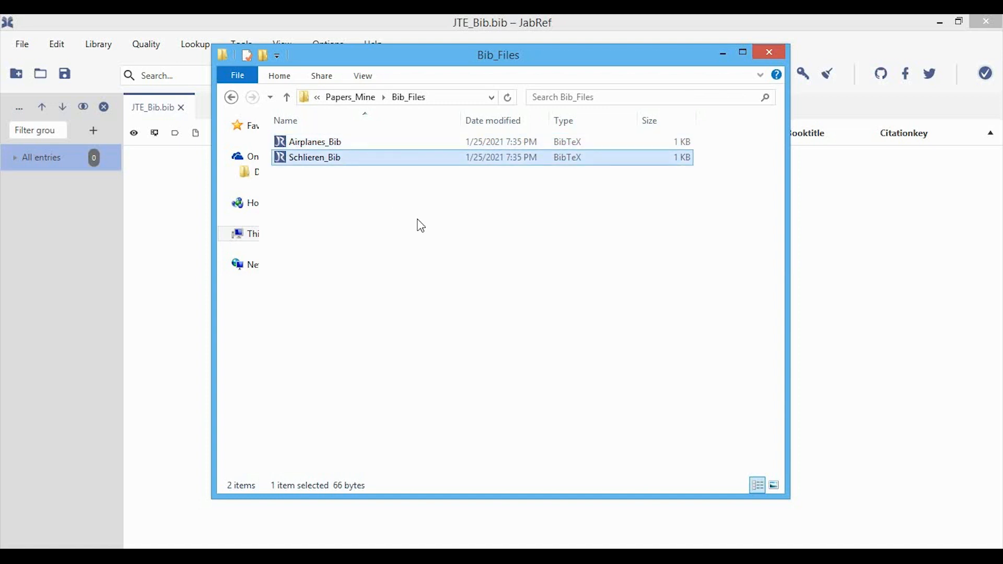
{"action": "key", "text": "alt+Up"}
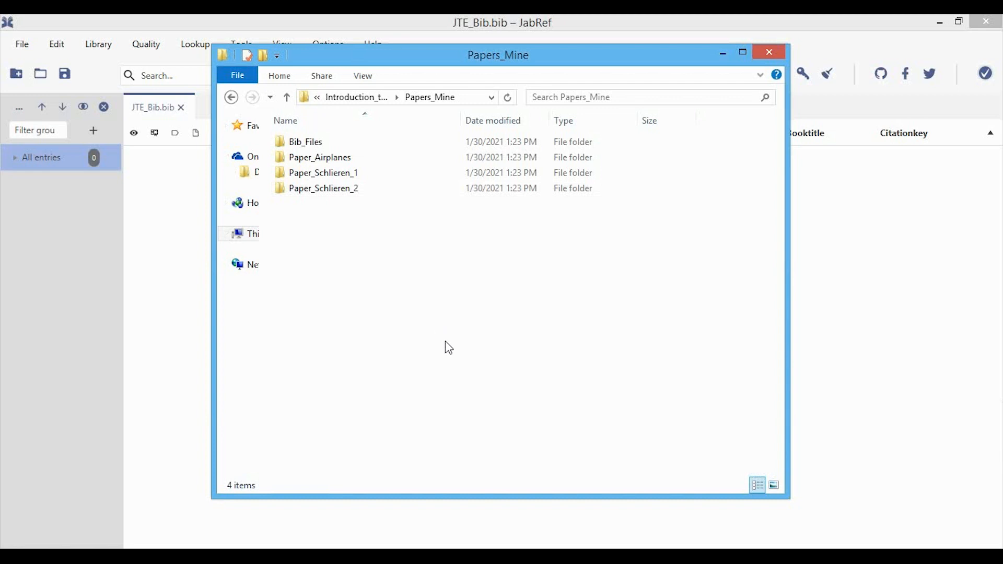
- Compare the bibliography files in Paper_Schlieren_1 and Paper_Schlieren_2 with those in Bib_Files, and close the folder window
{"action": "left_click", "coordinate": [359, 175]}
{"action": "double_click", "coordinate": [360, 176]}
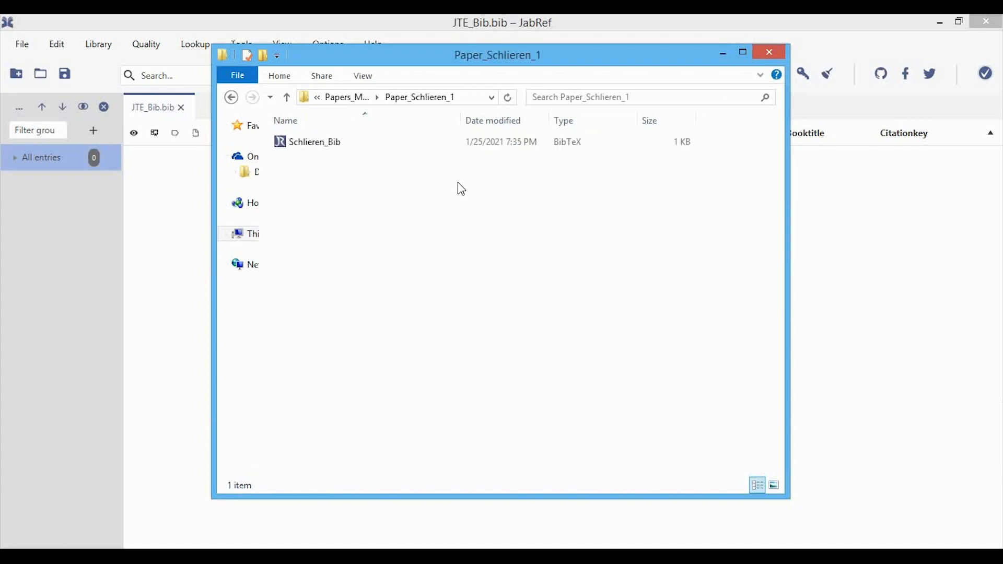
{"action": "left_click", "coordinate": [360, 98]}
{"action": "double_click", "coordinate": [363, 191]}
{"action": "left_click", "coordinate": [348, 98]}
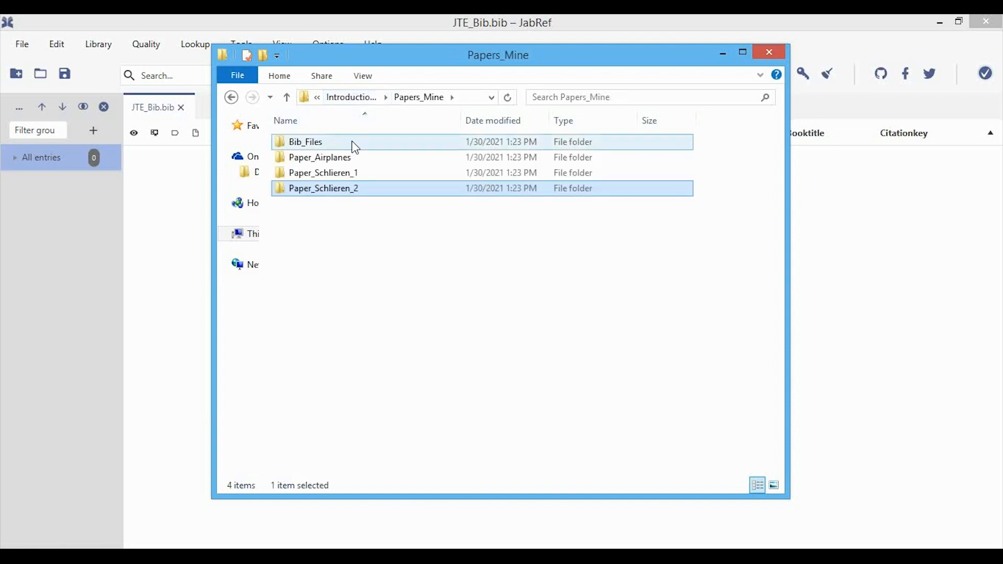
{"action": "double_click", "coordinate": [352, 141]}
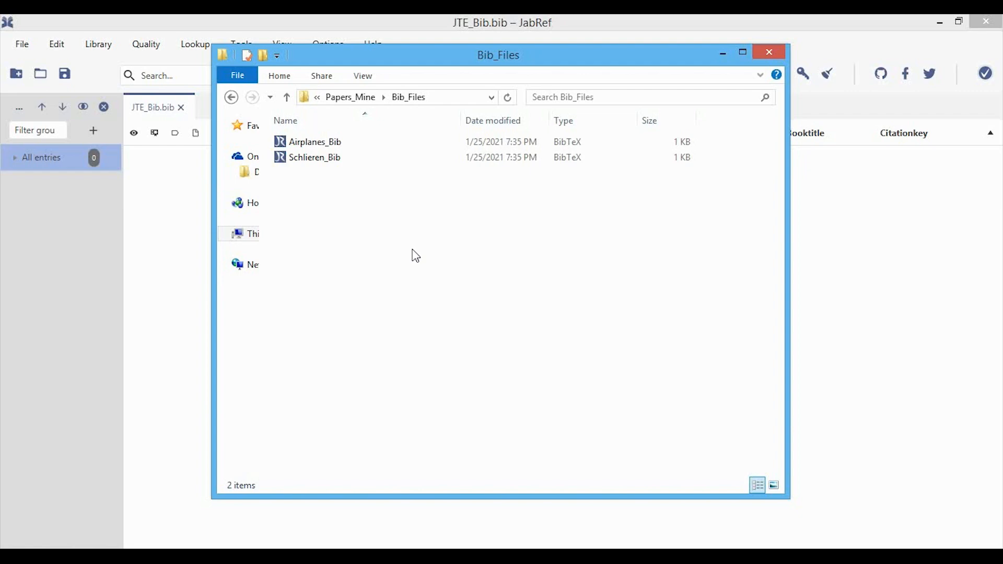
{"action": "left_click", "coordinate": [768, 52]}
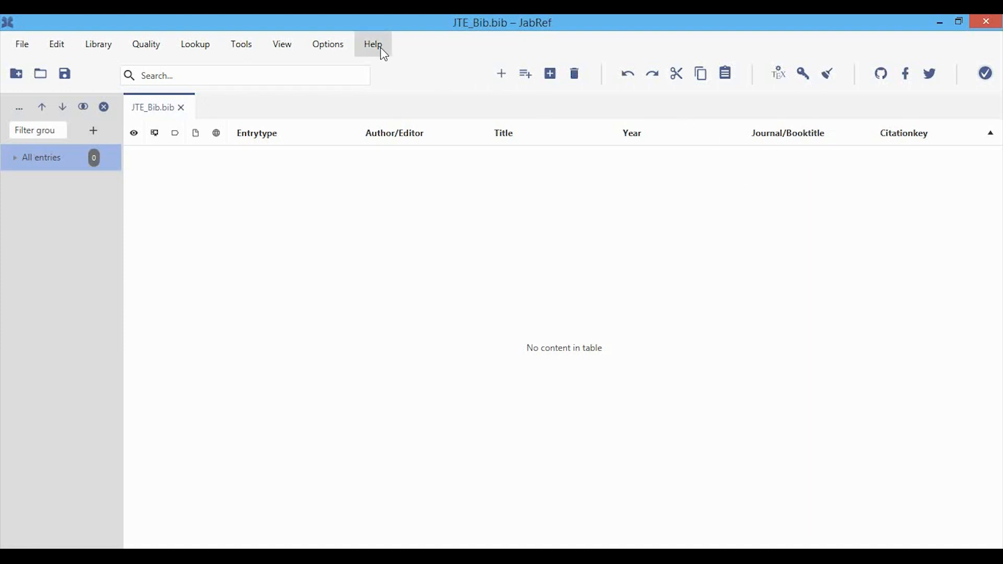
- Review the citation key generator preferences in JabRef, including the key patterns for each entry type
{"action": "left_click", "coordinate": [329, 46]}
{"action": "left_click", "coordinate": [343, 77]}
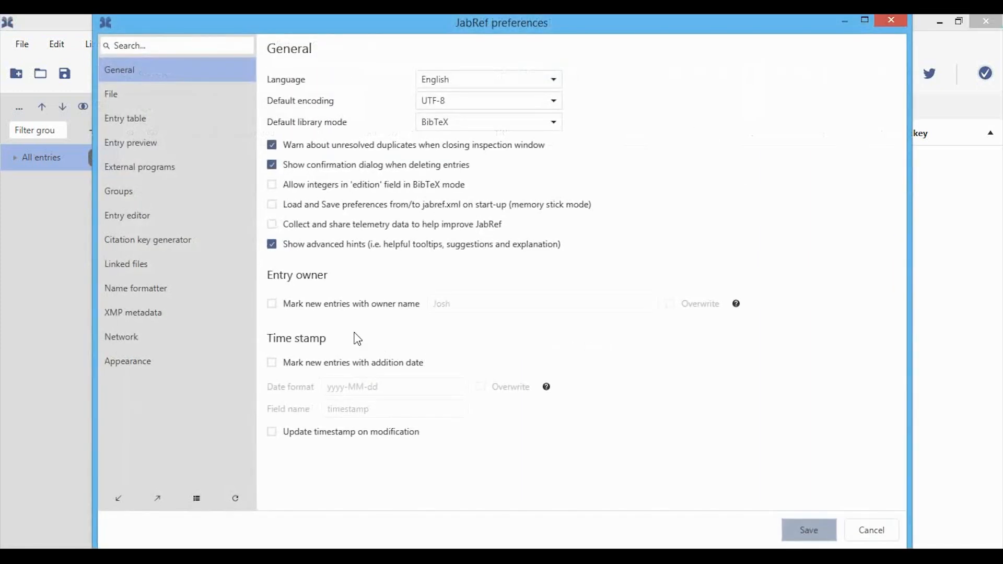
{"action": "left_click", "coordinate": [235, 244]}
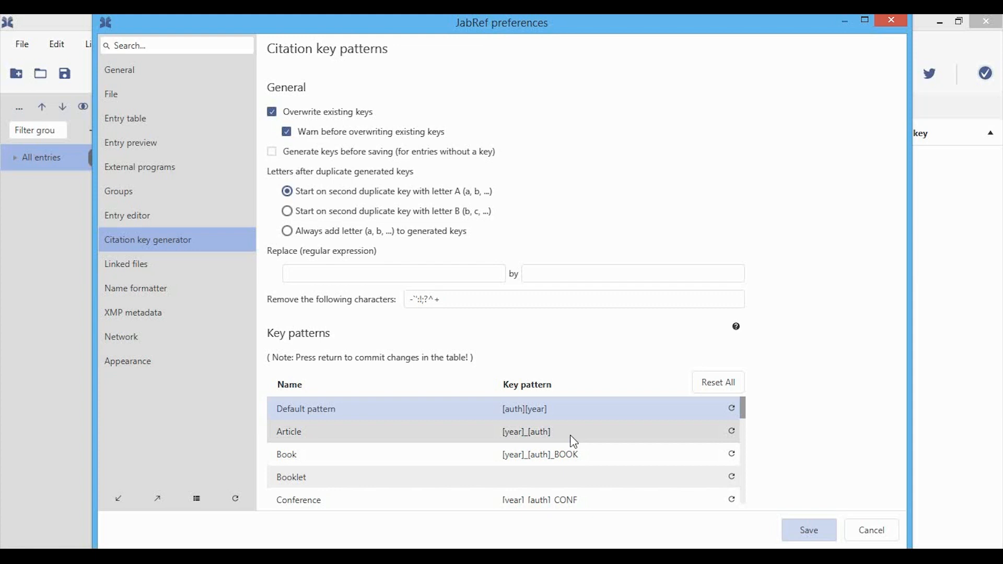
{"action": "left_click_drag", "start_coordinate": [745, 412], "coordinate": [749, 496]}
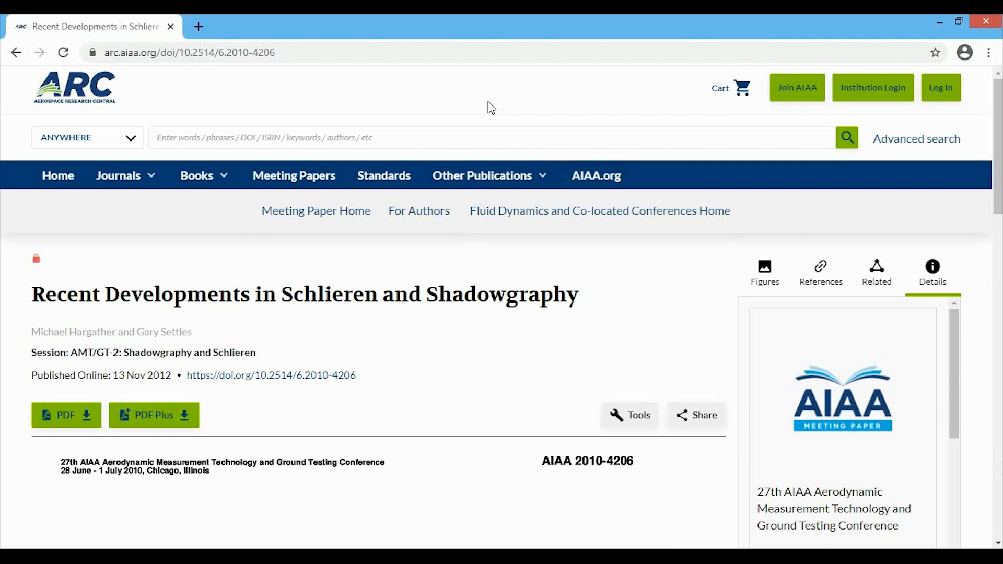
- In the browser, download the citation for "Recent Developments in Schlieren and Shadowgraphy" in both RIS and BibTex formats
{"action": "left_click", "coordinate": [616, 415]}
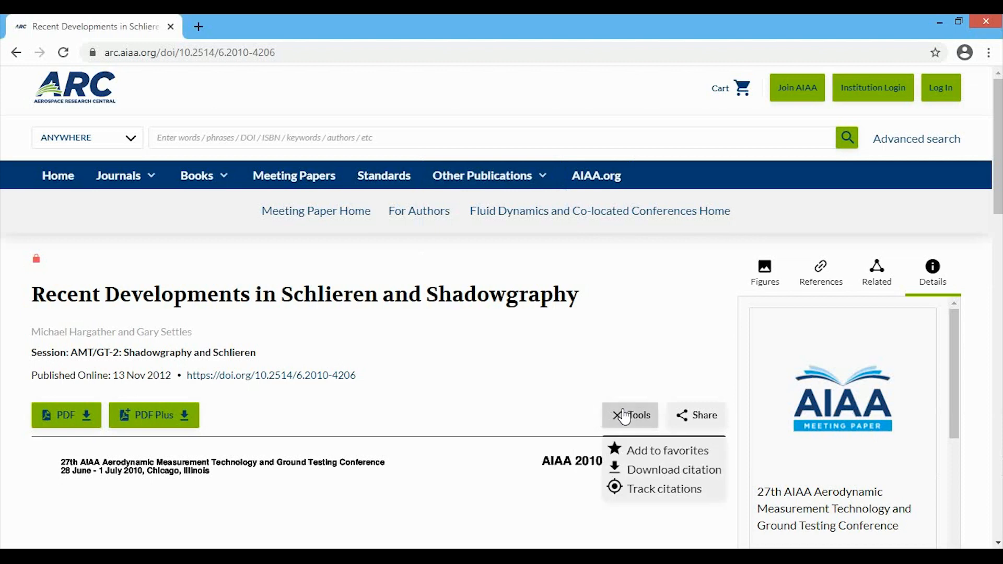
{"action": "left_click", "coordinate": [660, 469]}
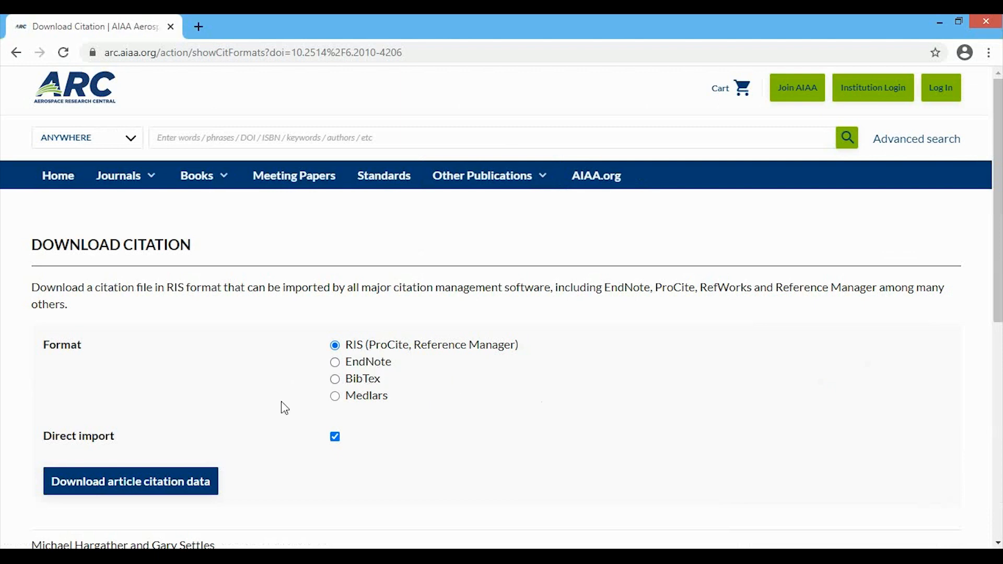
{"action": "left_click", "coordinate": [164, 481]}
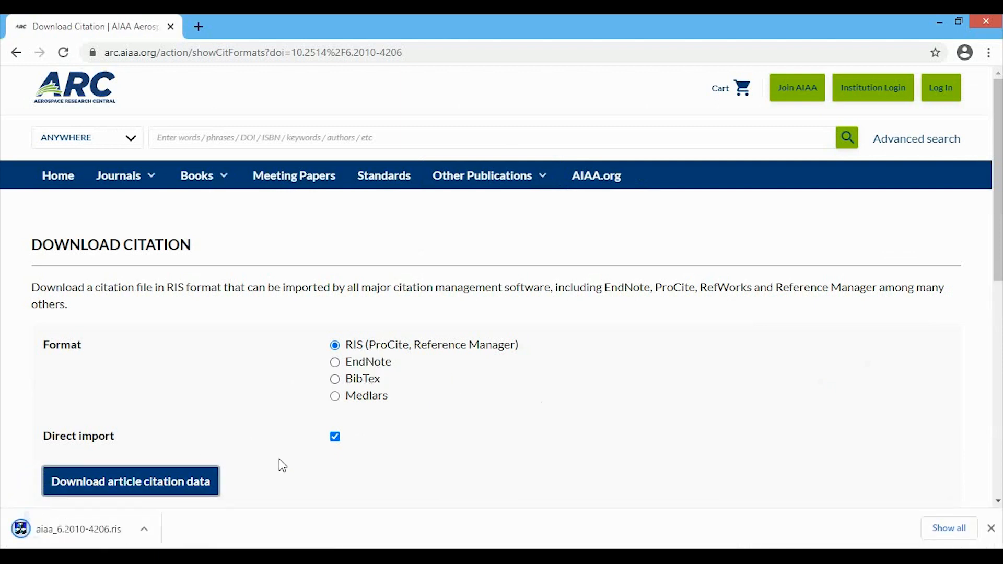
{"action": "left_click", "coordinate": [335, 378]}
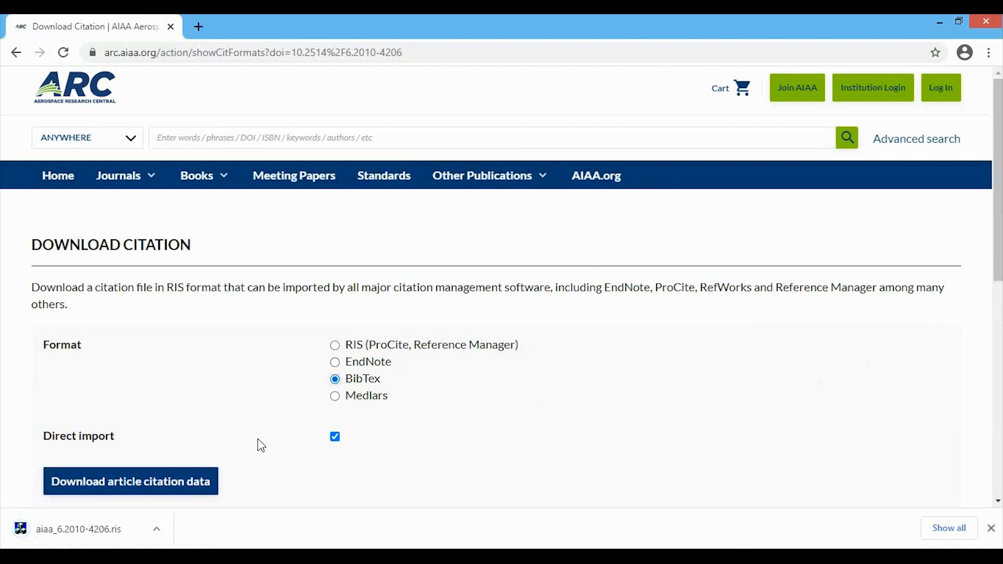
{"action": "left_click", "coordinate": [192, 483]}
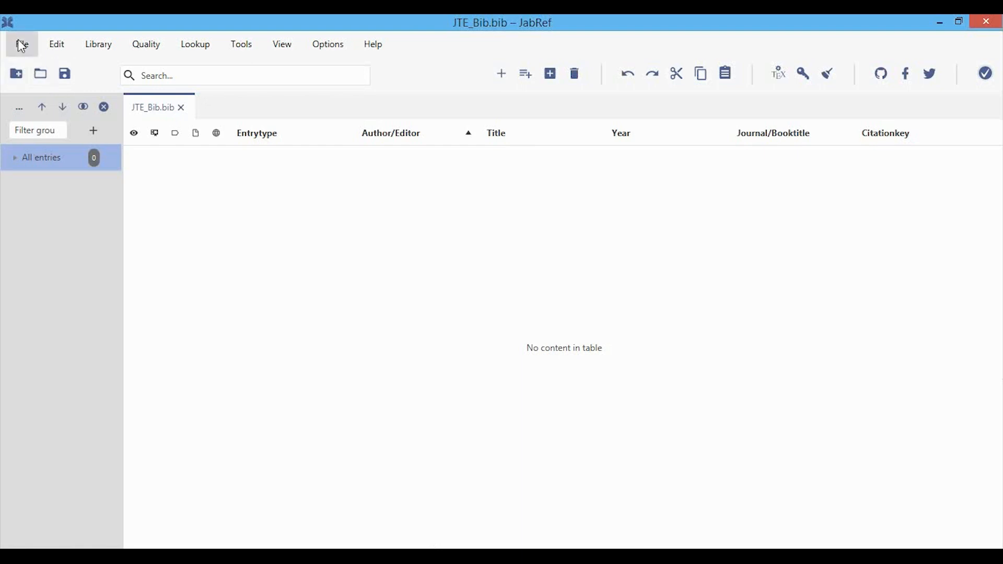
- Import the RIS citation file aiaa_6.2010-4206 into the current JTE_Bib library, with downloading of linked online files enabled
{"action": "left_click", "coordinate": [22, 46]}
{"action": "mouse_move", "coordinate": [61, 204]}
{"action": "left_click", "coordinate": [173, 205]}
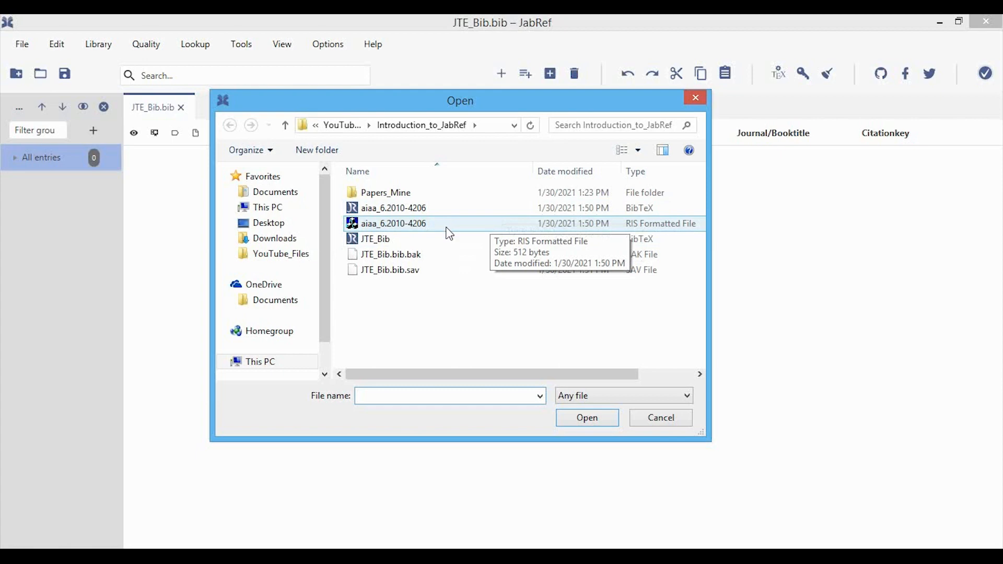
{"action": "double_click", "coordinate": [415, 228]}
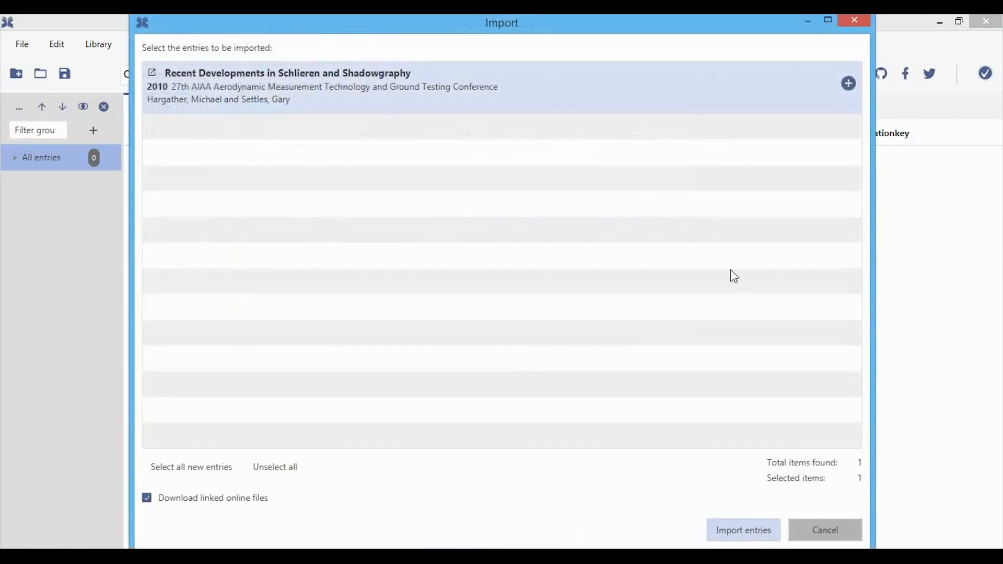
{"action": "left_click", "coordinate": [740, 538]}
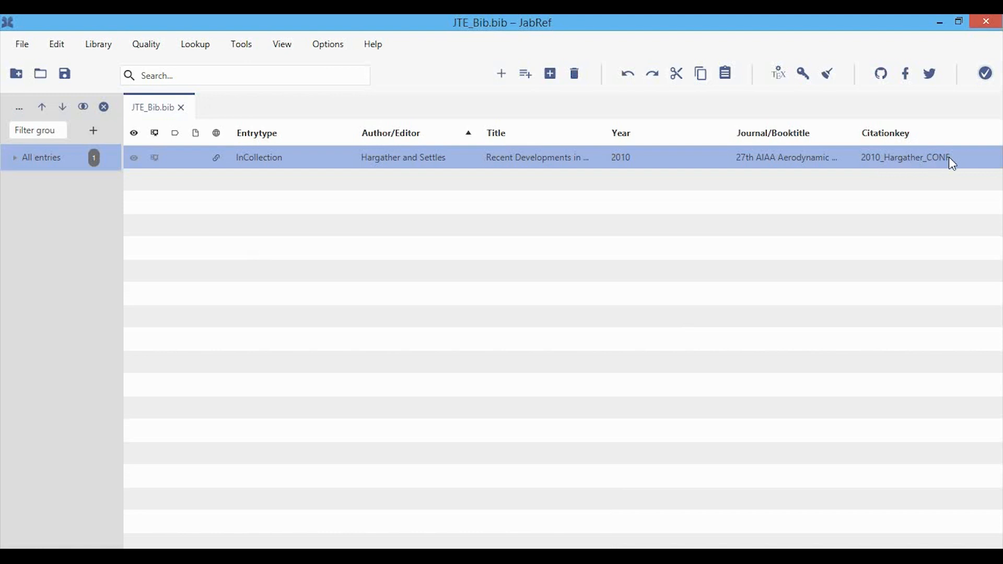
- Change the imported entry's type to the BibTeX type InProceedings
{"action": "right_click", "coordinate": [269, 167]}
{"action": "mouse_move", "coordinate": [369, 474]}
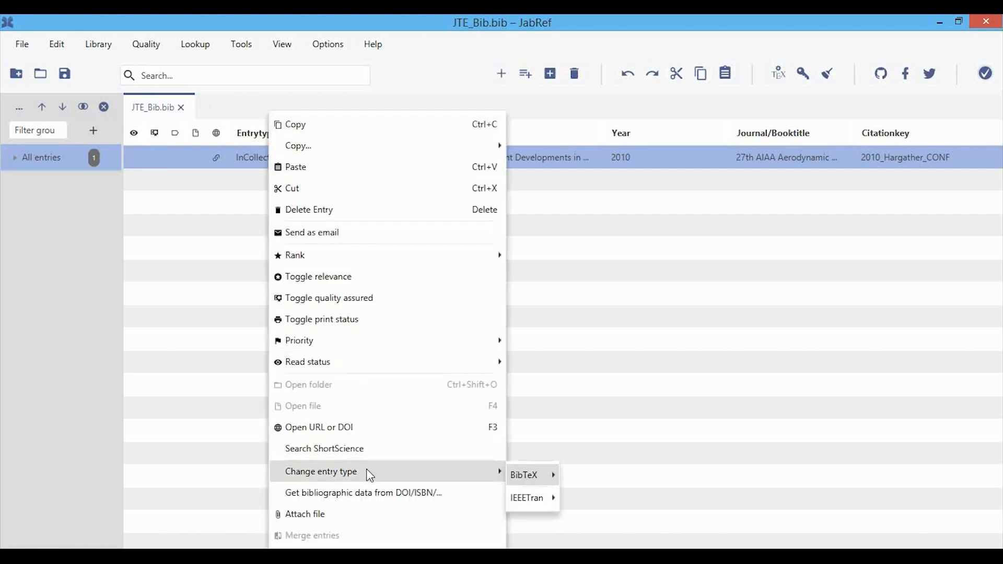
{"action": "mouse_move", "coordinate": [524, 476]}
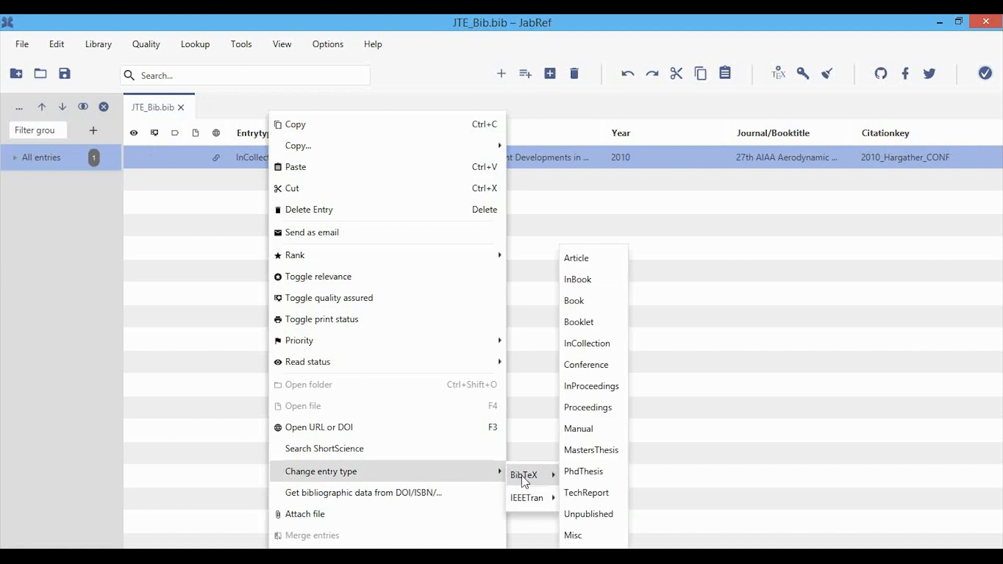
{"action": "left_click", "coordinate": [606, 387]}
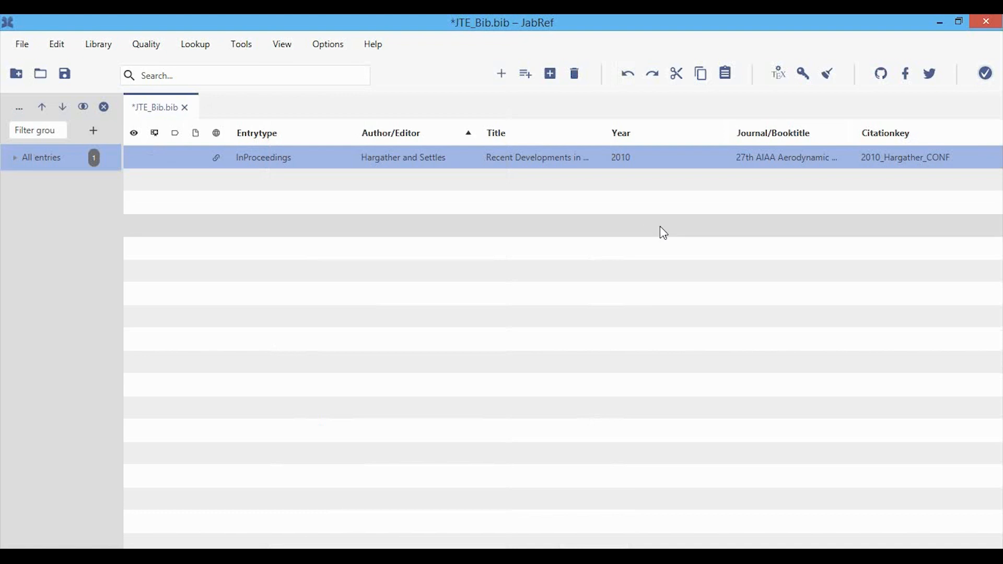
- Open the InProceedings entry's required fields in the entry editor and save the library
{"action": "double_click", "coordinate": [551, 159]}
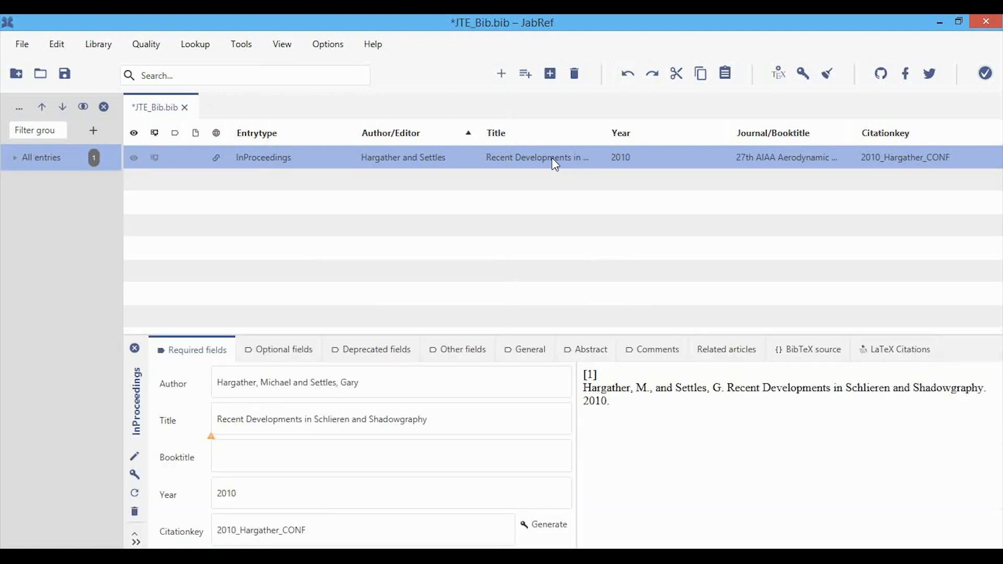
{"action": "left_click", "coordinate": [134, 348]}
{"action": "double_click", "coordinate": [452, 160]}
{"action": "key", "text": "ctrl+s"}
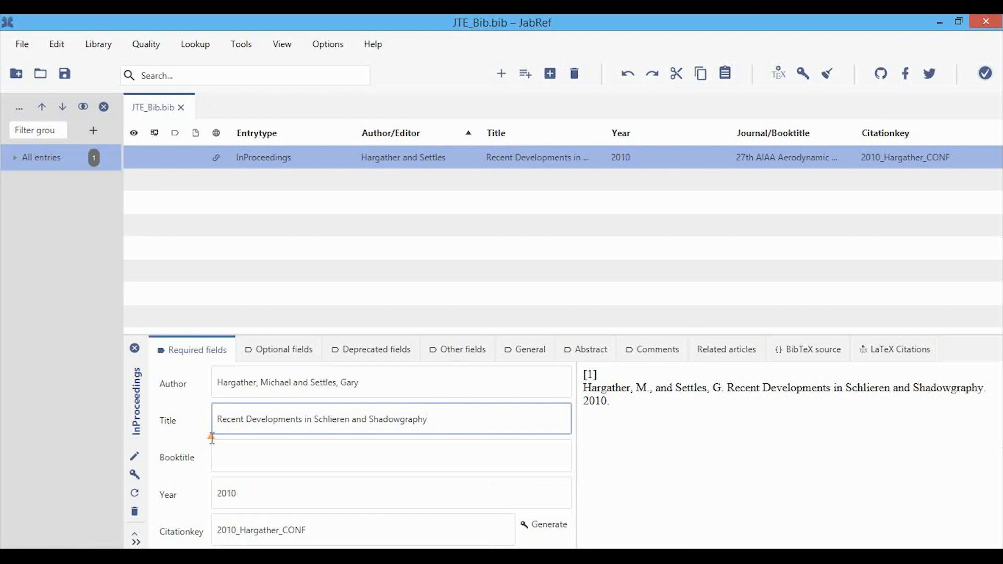
{"action": "mouse_move", "coordinate": [212, 438]}
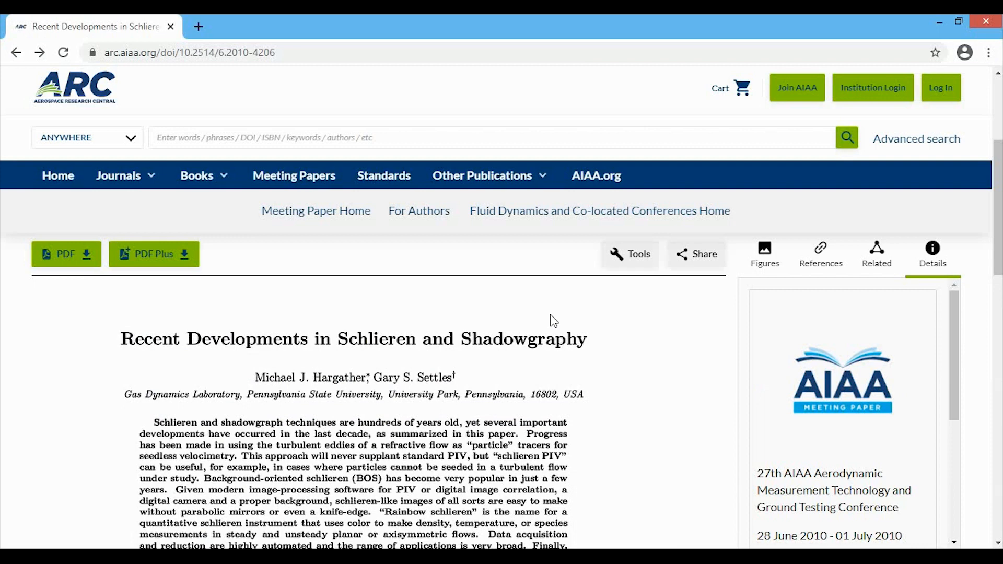
- In the browser, examine how the paper's title is capitalised in the AIAA page heading and on the article's first page
{"action": "scroll", "coordinate": [553, 321], "scroll_direction": "up", "scroll_amount": 3}
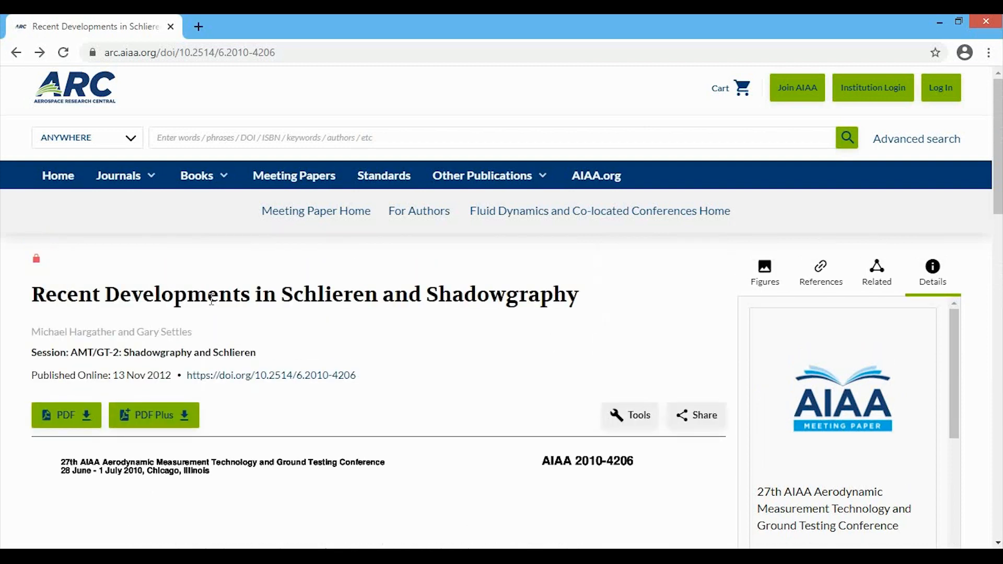
{"action": "scroll", "coordinate": [412, 296], "scroll_direction": "down", "scroll_amount": 2}
{"action": "scroll", "coordinate": [412, 296], "scroll_direction": "down", "scroll_amount": 2}
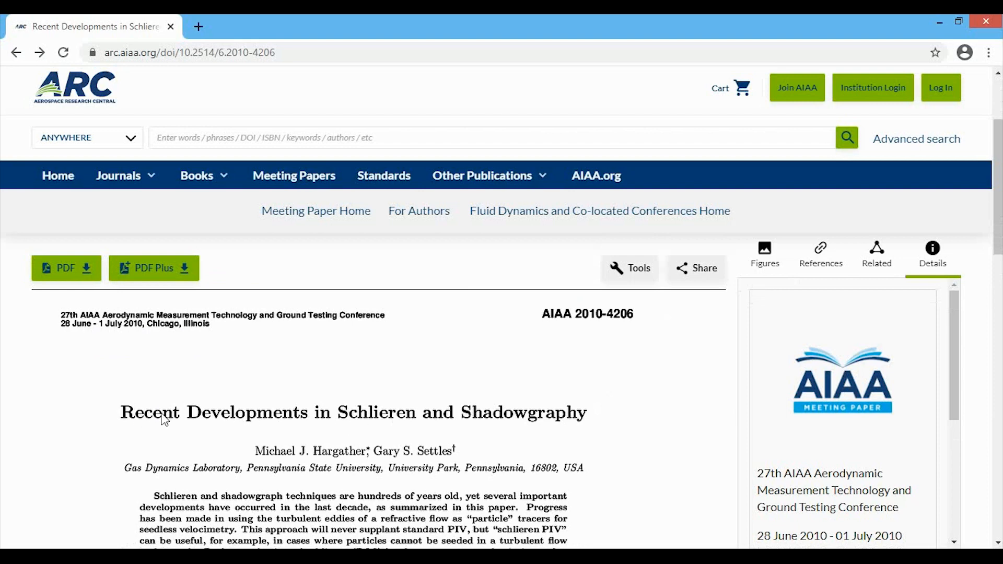
{"action": "scroll", "coordinate": [450, 425], "scroll_direction": "up", "scroll_amount": 2}
{"action": "scroll", "coordinate": [376, 421], "scroll_direction": "up", "scroll_amount": 2}
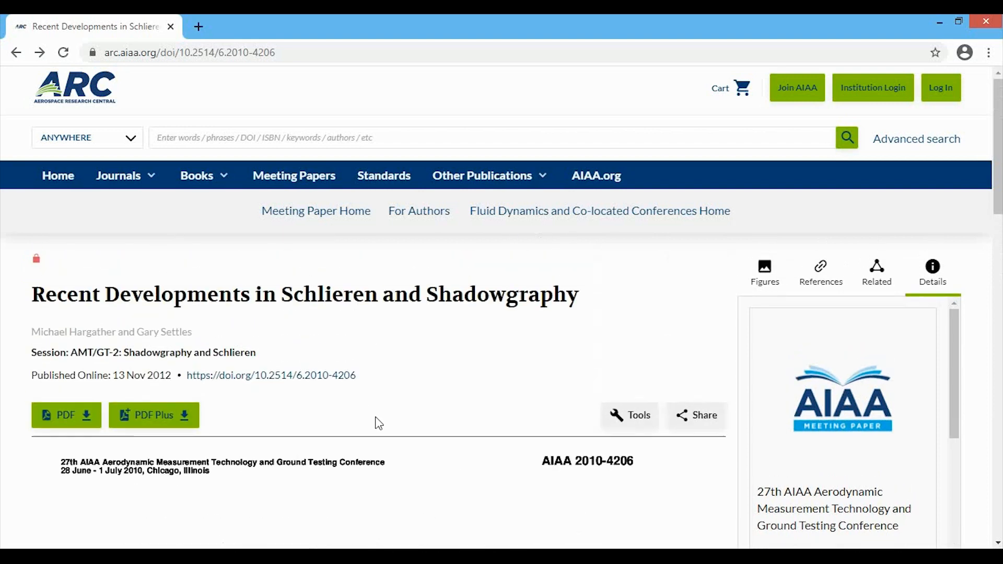
{"action": "scroll", "coordinate": [423, 420], "scroll_direction": "down", "scroll_amount": 3}
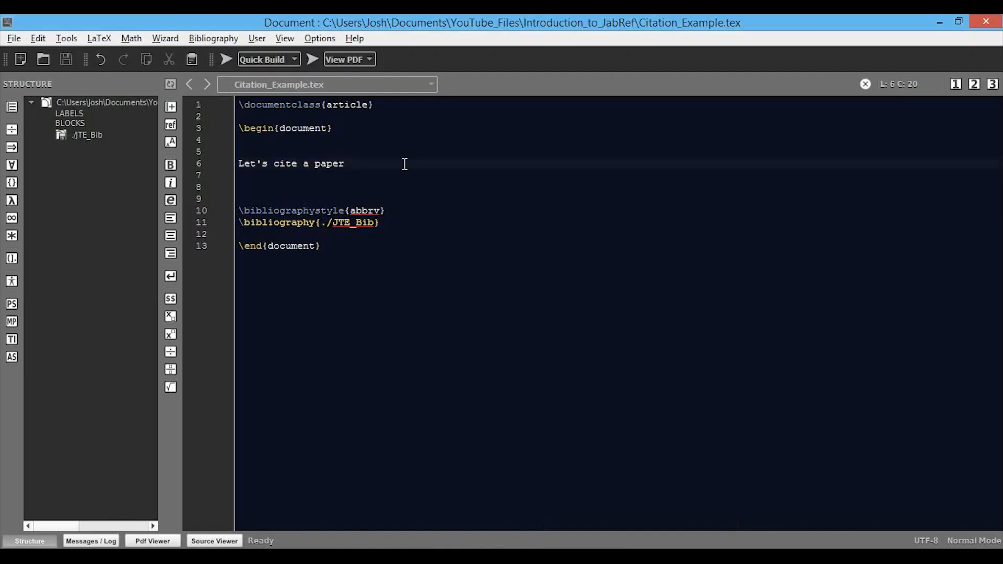
- In the LaTeX editor, add a \cite of the imported 2010 conference paper after "Let's cite a paper" and end the sentence with a period
{"action": "type", "text": "\\cite"}
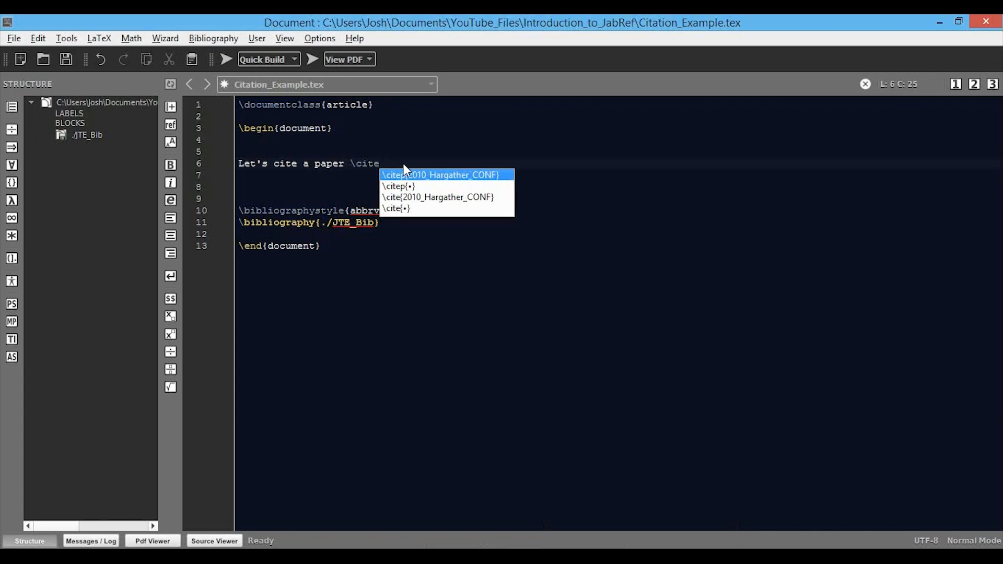
{"action": "type", "text": "{"}
{"action": "key", "text": "Return"}
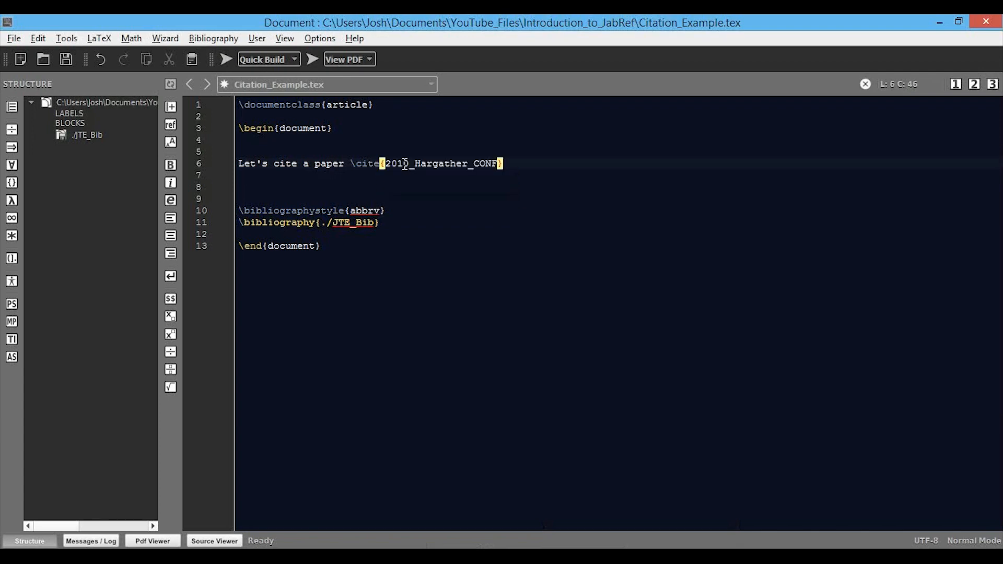
{"action": "type", "text": "."}
- Compile Citation_Example.tex and examine the paper's title in the References section of the PDF
{"action": "key", "text": "F5"}
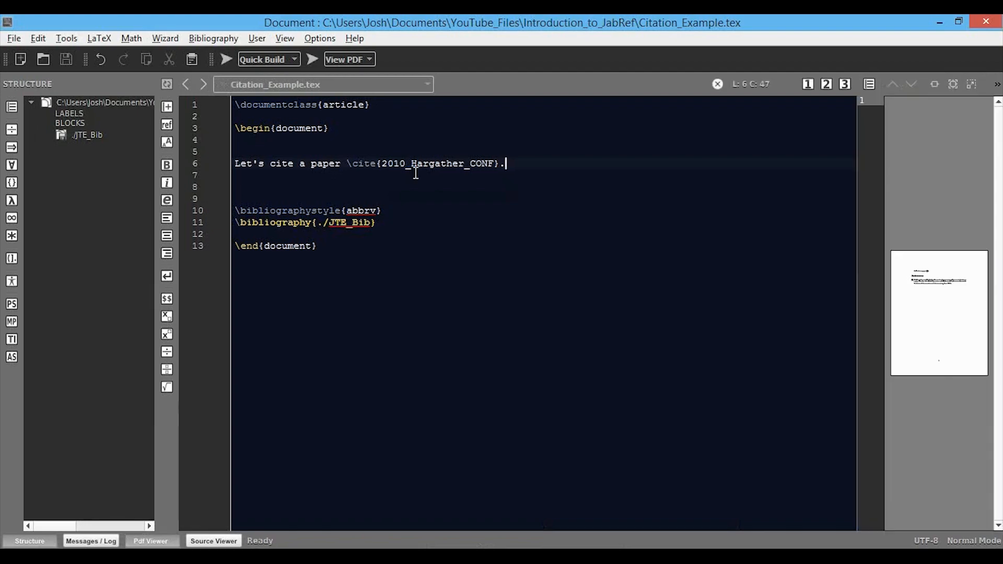
{"action": "left_click", "coordinate": [598, 554]}
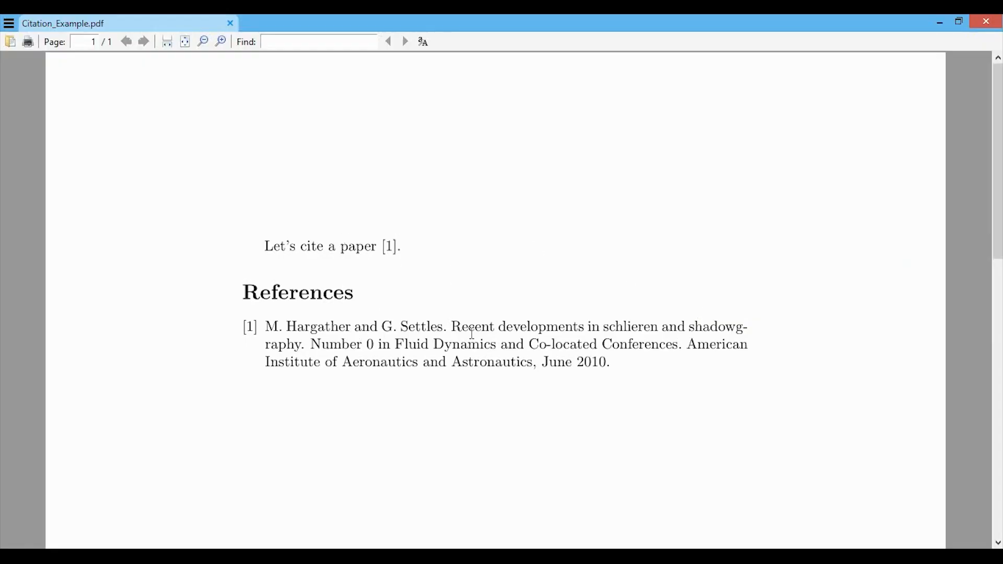
{"action": "left_click_drag", "start_coordinate": [451, 327], "coordinate": [302, 344]}
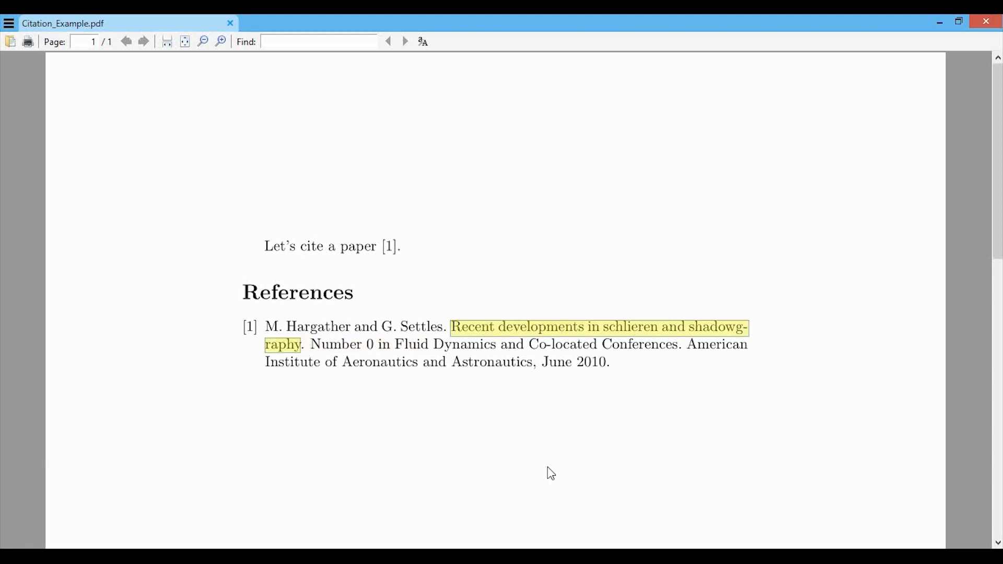
- In JabRef, set the Title to "{R}ecent {D}evelopments in {S}chlieren and {S}hadowgraphy" and save the library
{"action": "left_click", "coordinate": [509, 555]}
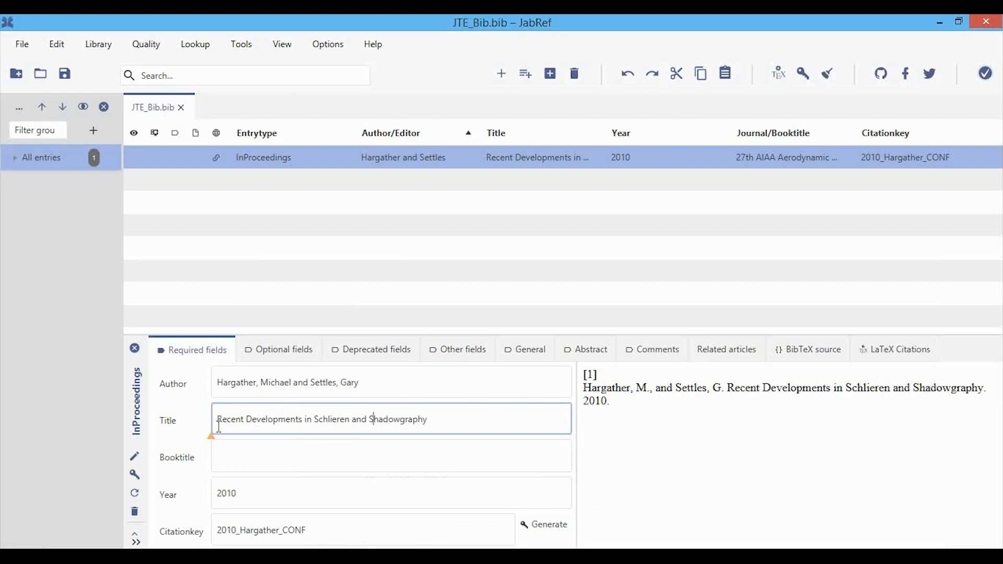
{"action": "left_click", "coordinate": [218, 422]}
{"action": "type", "text": "{"}
{"action": "key", "text": "Right"}
{"action": "type", "text": "}"}
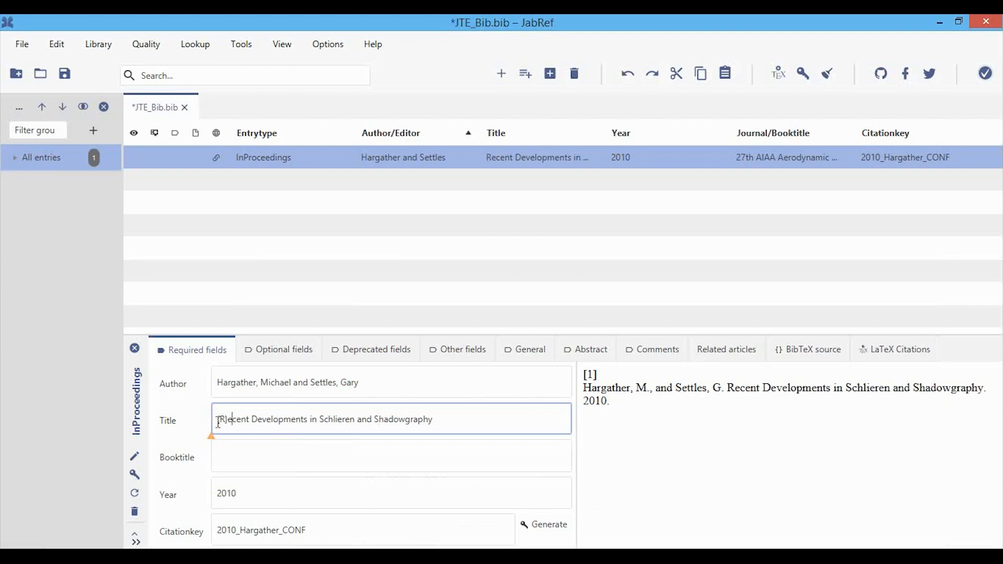
{"action": "key", "text": "Right"}
{"action": "key", "text": "Right"}
{"action": "key", "text": "Right"}
{"action": "key", "text": "Right"}
{"action": "key", "text": "Right"}
{"action": "key", "text": "Right"}
{"action": "type", "text": "{"}
{"action": "key", "text": "Right"}
{"action": "type", "text": "}"}
{"action": "key", "text": "Right"}
{"action": "key", "text": "Right"}
{"action": "key", "text": "Right"}
{"action": "key", "text": "Right"}
{"action": "key", "text": "Right"}
{"action": "key", "text": "Right"}
{"action": "key", "text": "Right"}
{"action": "key", "text": "Right"}
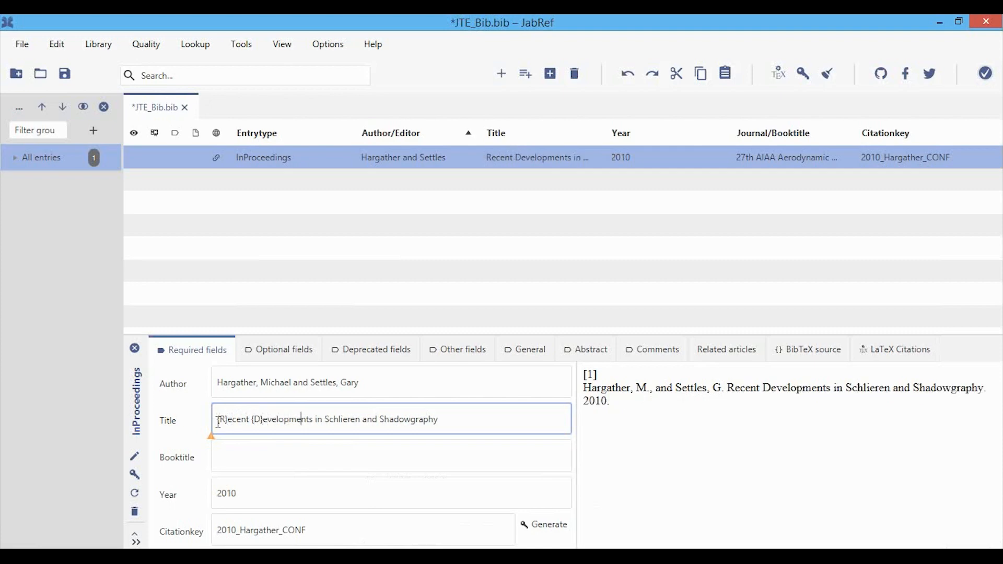
{"action": "key", "text": "Right"}
{"action": "key", "text": "Right"}
{"action": "type", "text": "{"}
{"action": "key", "text": "Right"}
{"action": "type", "text": "}"}
{"action": "key", "text": "Right"}
{"action": "key", "text": "Right"}
{"action": "key", "text": "Right"}
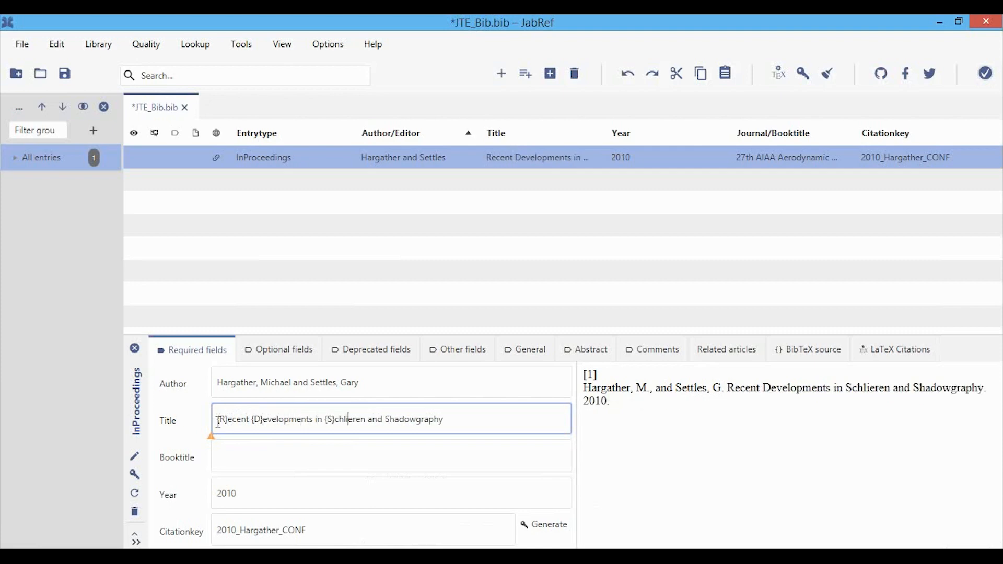
{"action": "type", "text": "{"}
{"action": "key", "text": "Right"}
{"action": "type", "text": "}"}
{"action": "key", "text": "Home"}
{"action": "key", "text": "ctrl+s"}
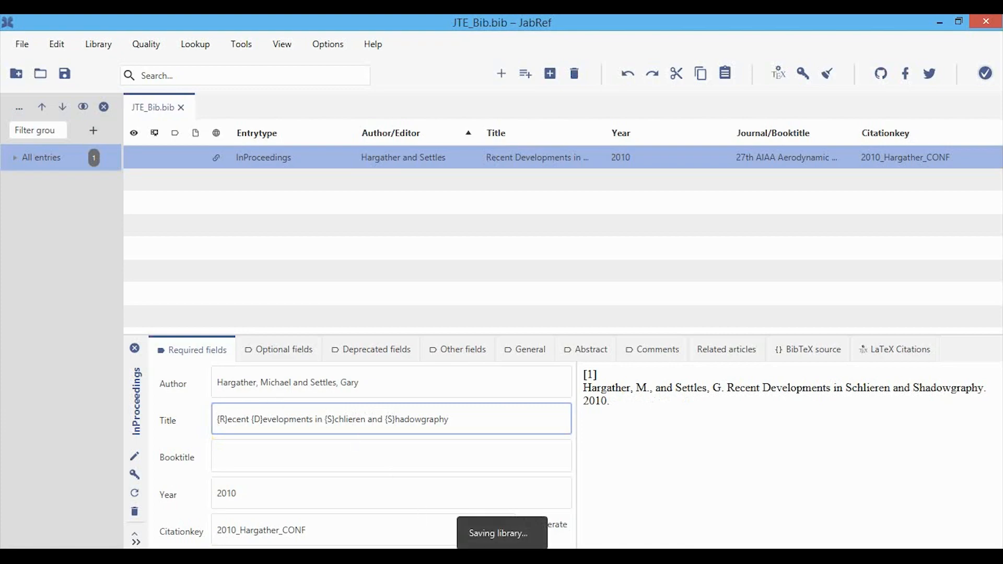
- Recompile Citation_Example.tex with the edited bibliography and view the updated reference in the PDF
{"action": "key", "text": "alt+Tab"}
{"action": "left_click", "coordinate": [369, 300]}
{"action": "left_click", "coordinate": [376, 192]}
{"action": "left_click", "coordinate": [225, 57]}
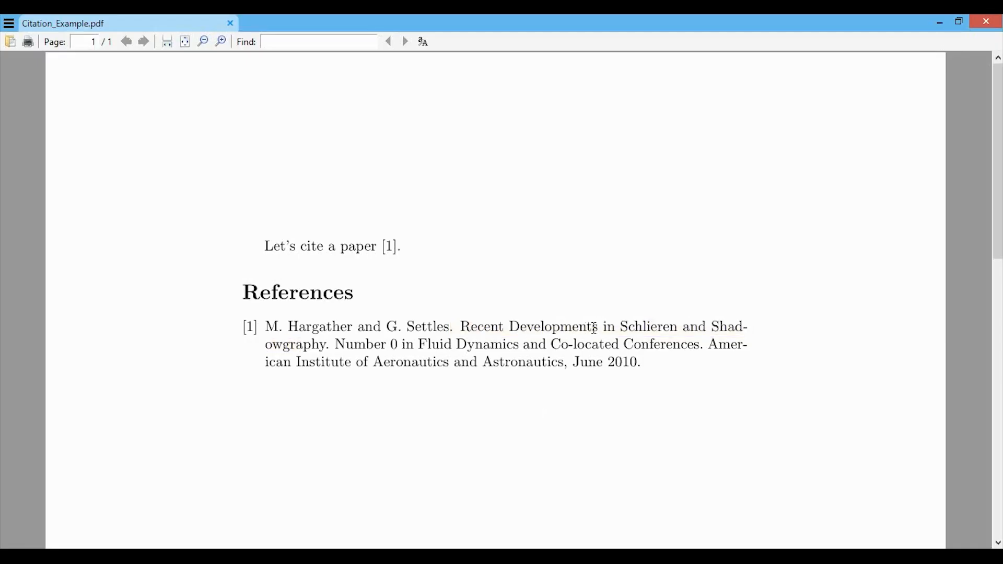
- Compare the entry's Journal field in JabRef with the reference in Citation_Example.pdf, and minimise the PDF window
{"action": "key", "text": "alt+Tab"}
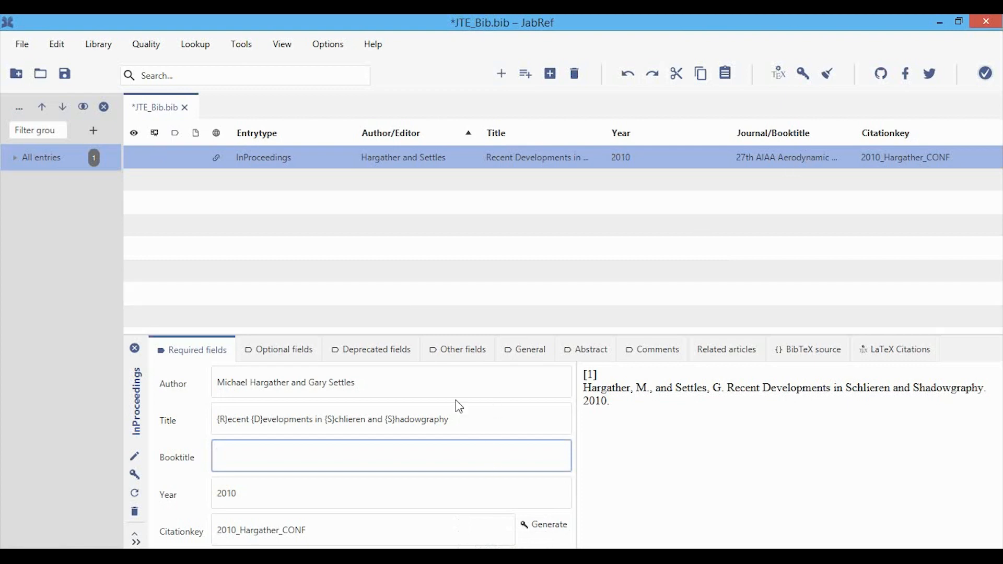
{"action": "left_click", "coordinate": [466, 353]}
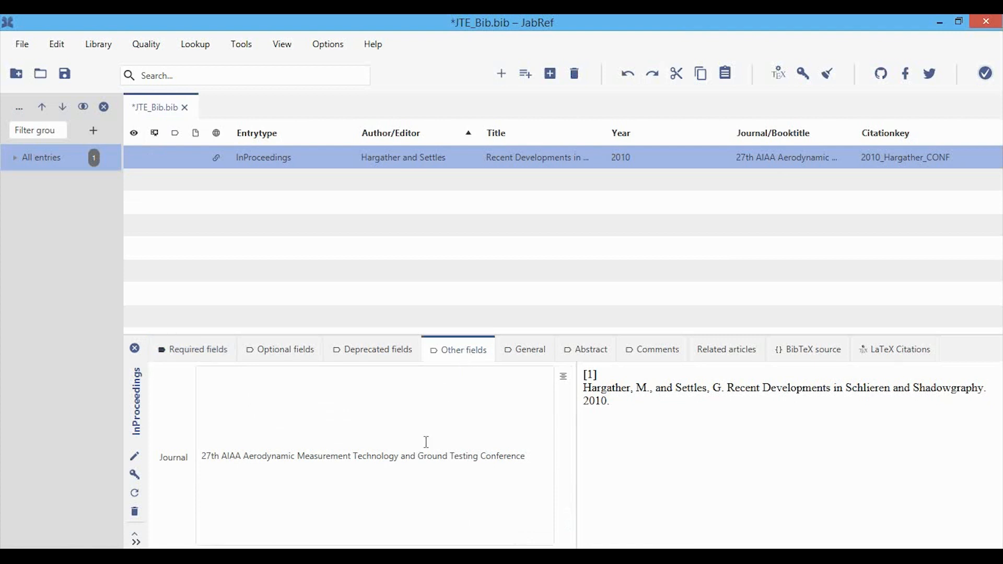
{"action": "left_click", "coordinate": [613, 554]}
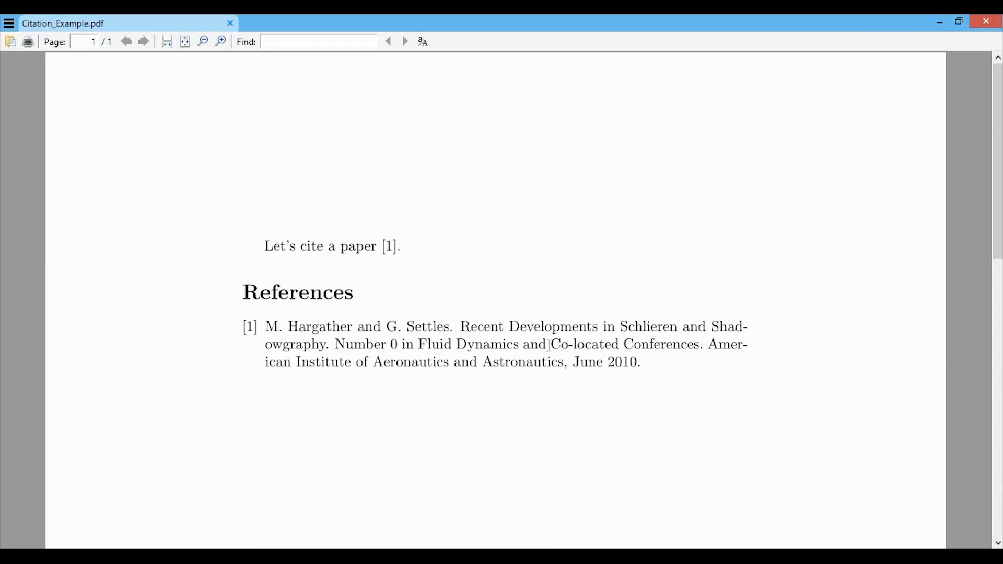
{"action": "left_click", "coordinate": [940, 22]}
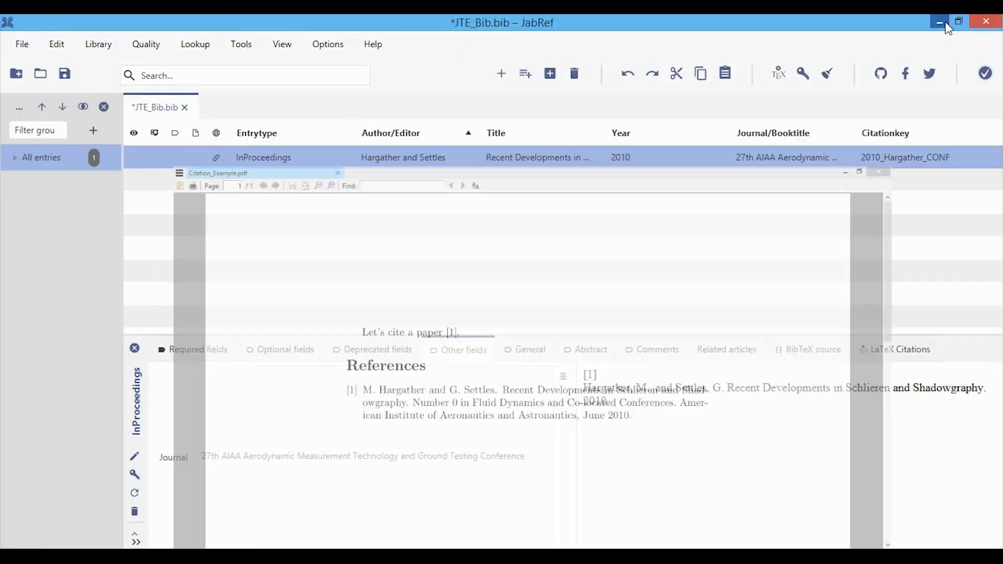
- Copy "27th AIAA Aerodynamic Measurement Technology and Ground Testing Conference" from the entry's Journal field into Booktitle, and save the library
{"action": "triple_click", "coordinate": [410, 455]}
{"action": "key", "text": "ctrl+c"}
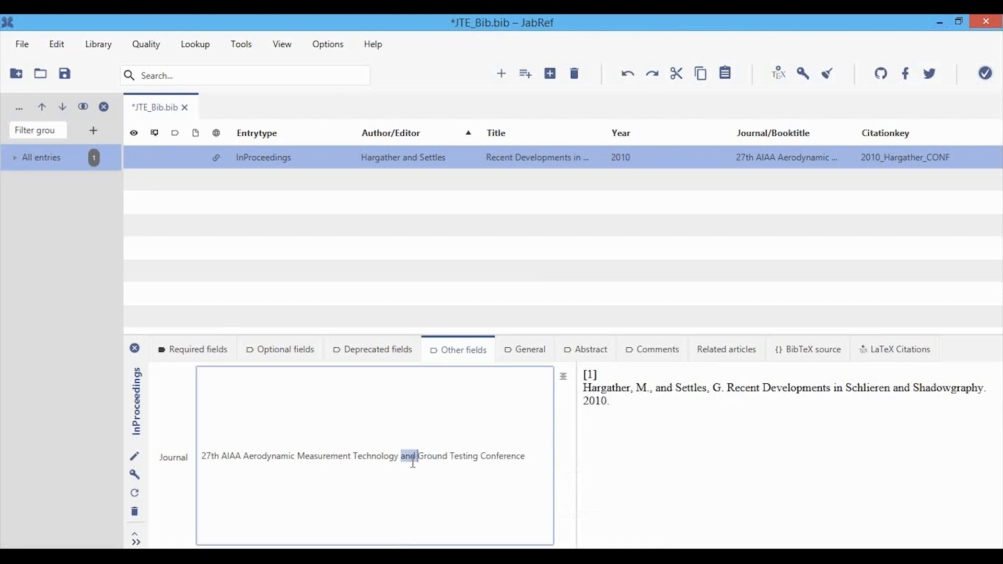
{"action": "left_click", "coordinate": [174, 345]}
{"action": "left_click", "coordinate": [272, 452]}
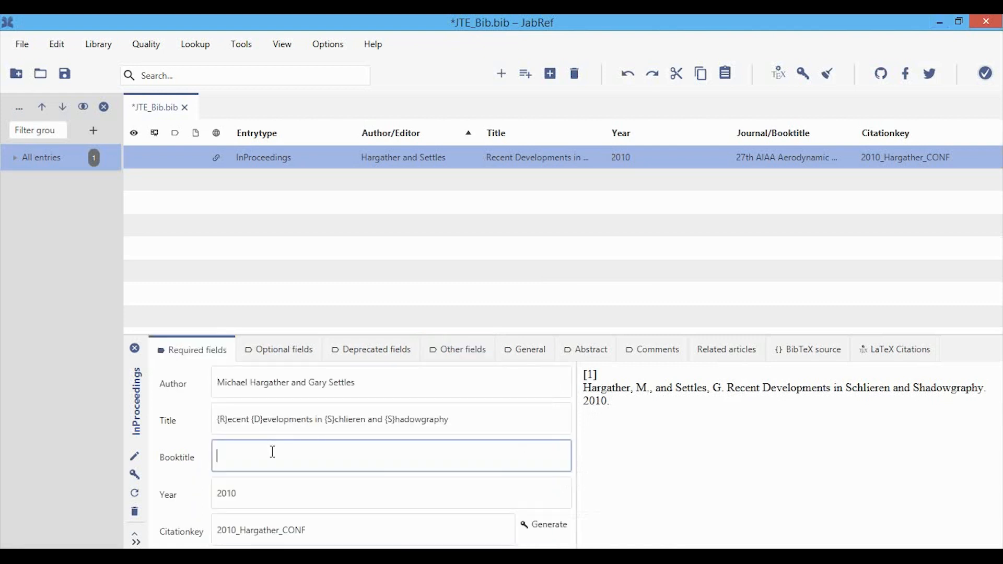
{"action": "key", "text": "ctrl+v"}
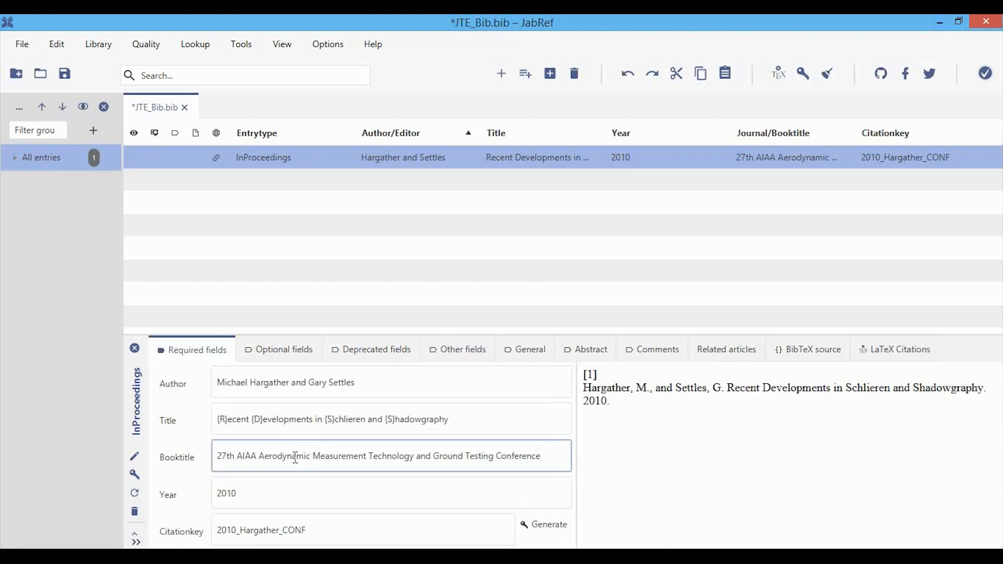
{"action": "key", "text": "ctrl+s"}
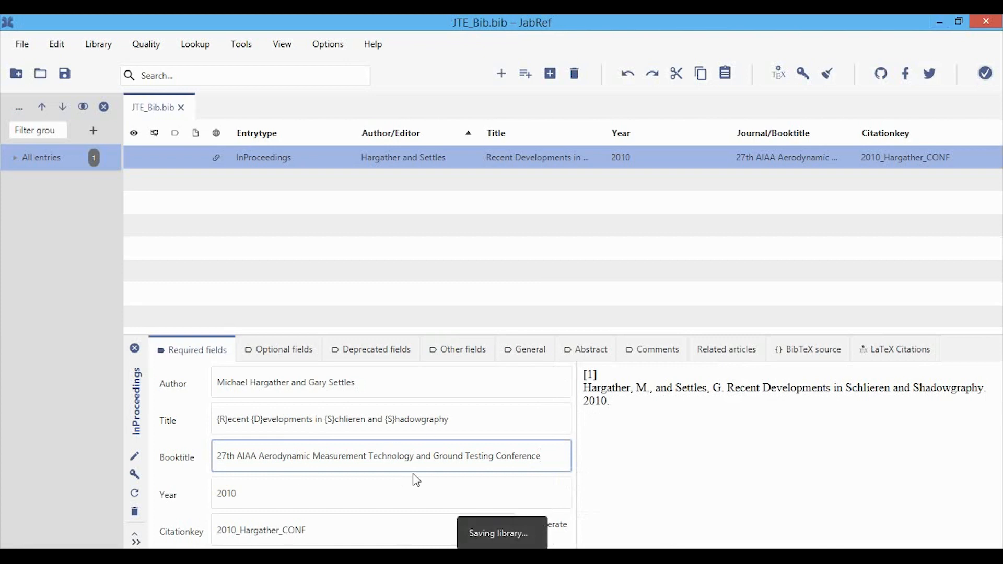
- Recompile Citation_Example.tex in the LaTeX editor and examine the conference name and number in the PDF reference
{"action": "key", "text": "alt+Tab"}
{"action": "left_click", "coordinate": [423, 340]}
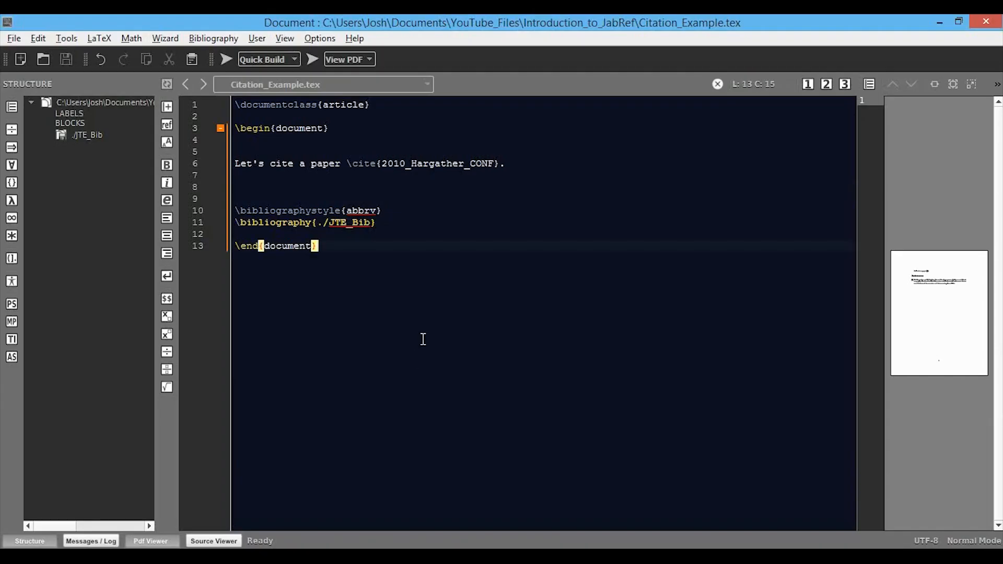
{"action": "key", "text": "F1"}
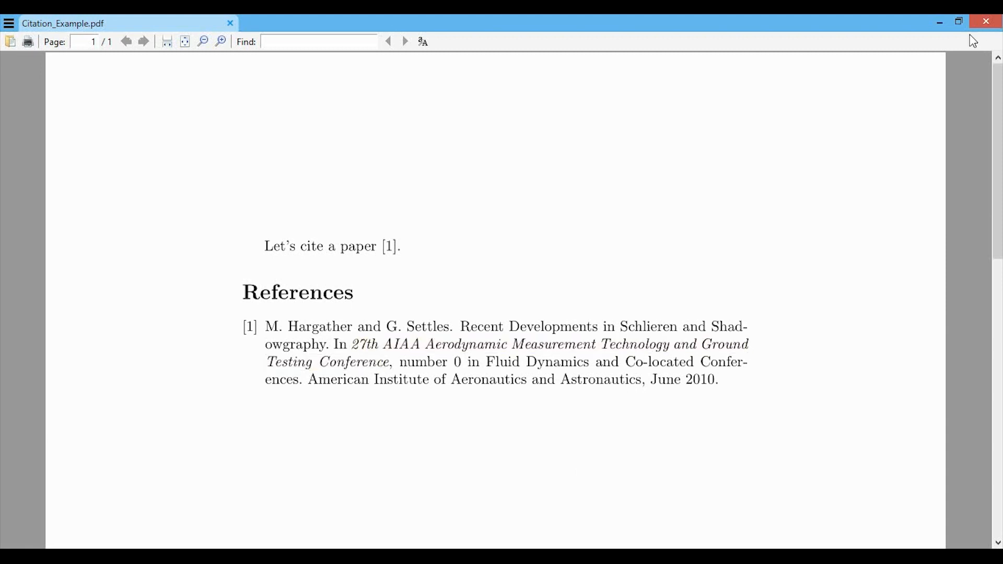
{"action": "left_click_drag", "start_coordinate": [407, 363], "coordinate": [463, 361]}
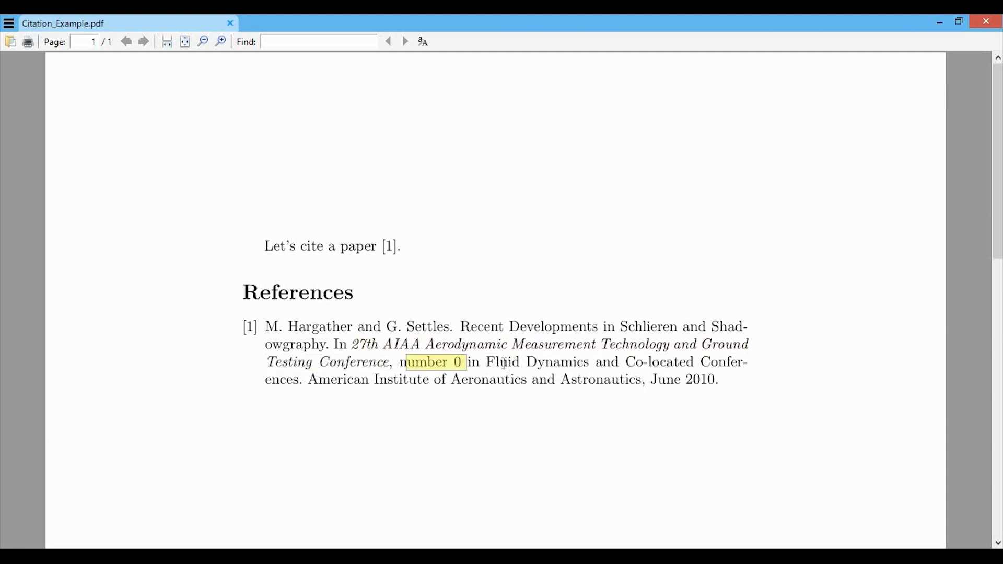
- Minimise the PDF window, switch to JabRef, clear the conference entry's Number field, and save the library
{"action": "left_click", "coordinate": [938, 22]}
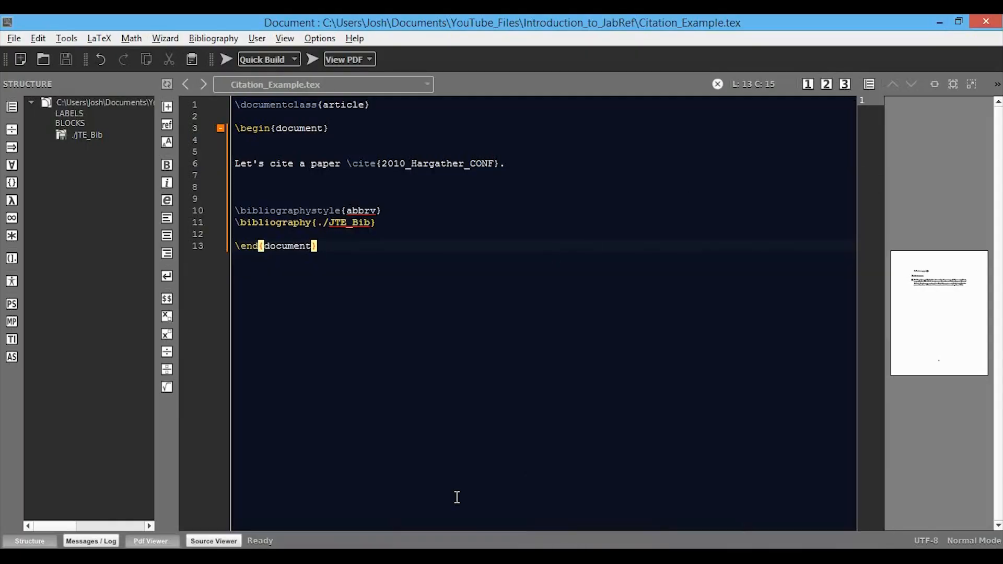
{"action": "key", "text": "alt+Tab"}
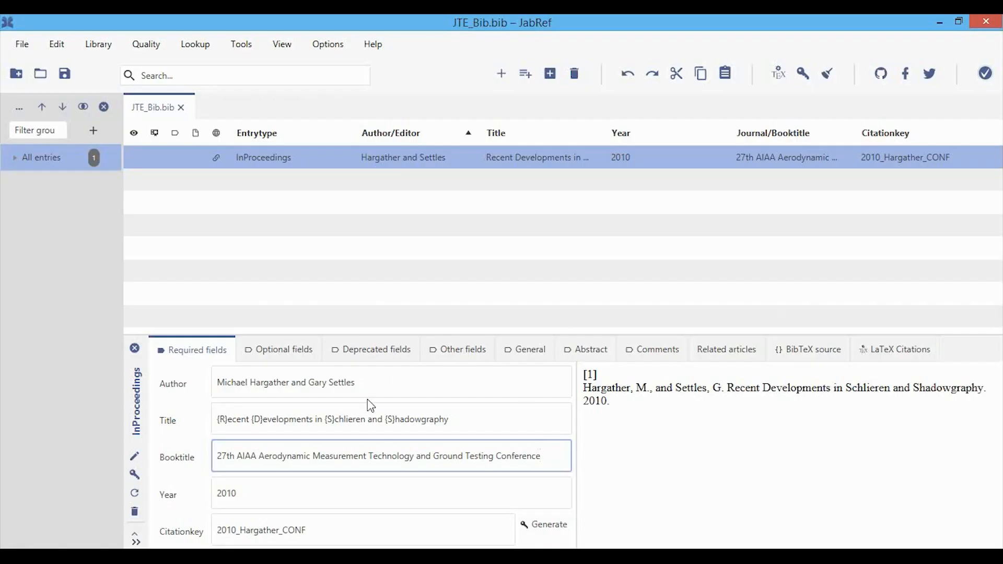
{"action": "left_click", "coordinate": [287, 351]}
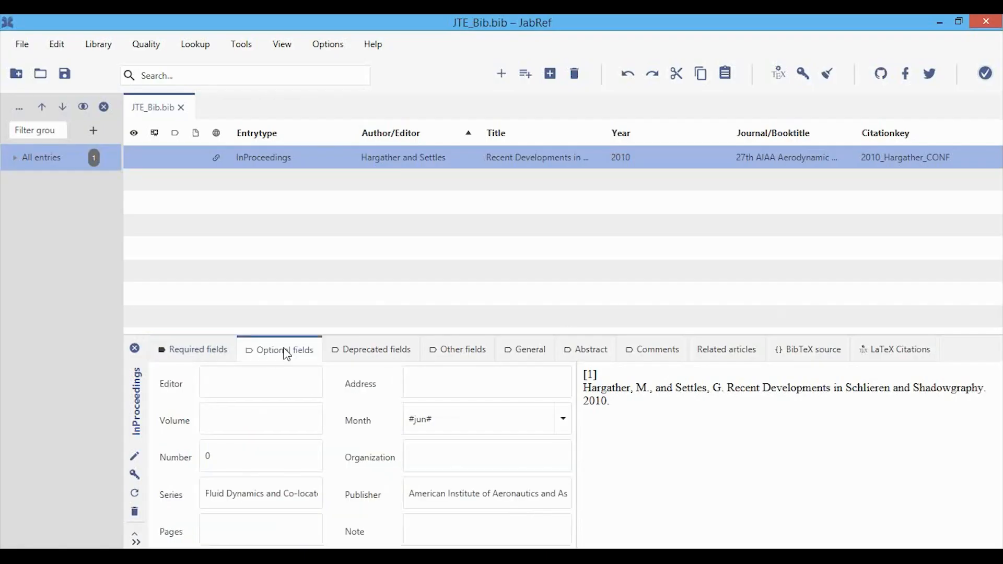
{"action": "left_click", "coordinate": [220, 454]}
{"action": "key", "text": "BackSpace"}
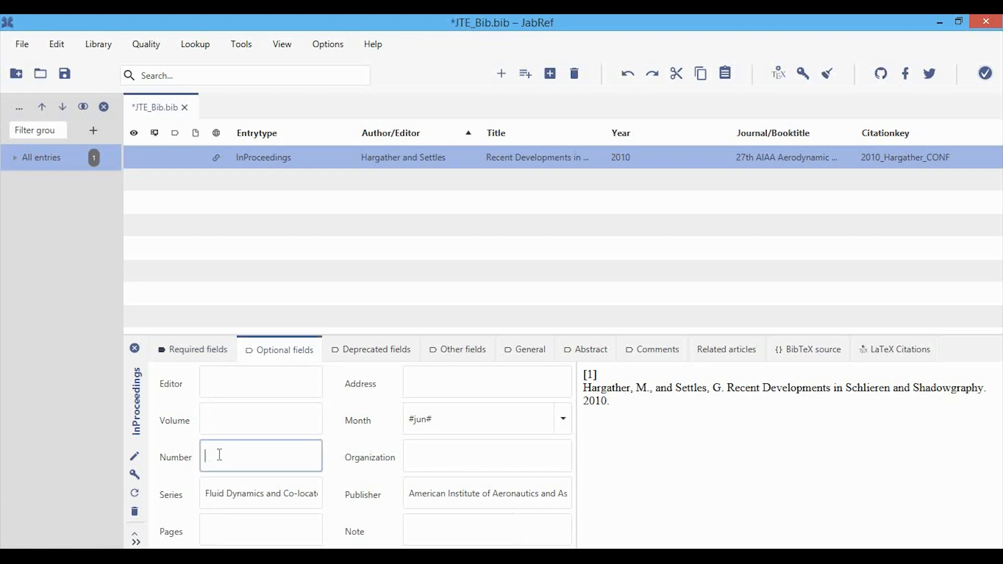
{"action": "left_click", "coordinate": [187, 358]}
{"action": "key", "text": "ctrl+s"}
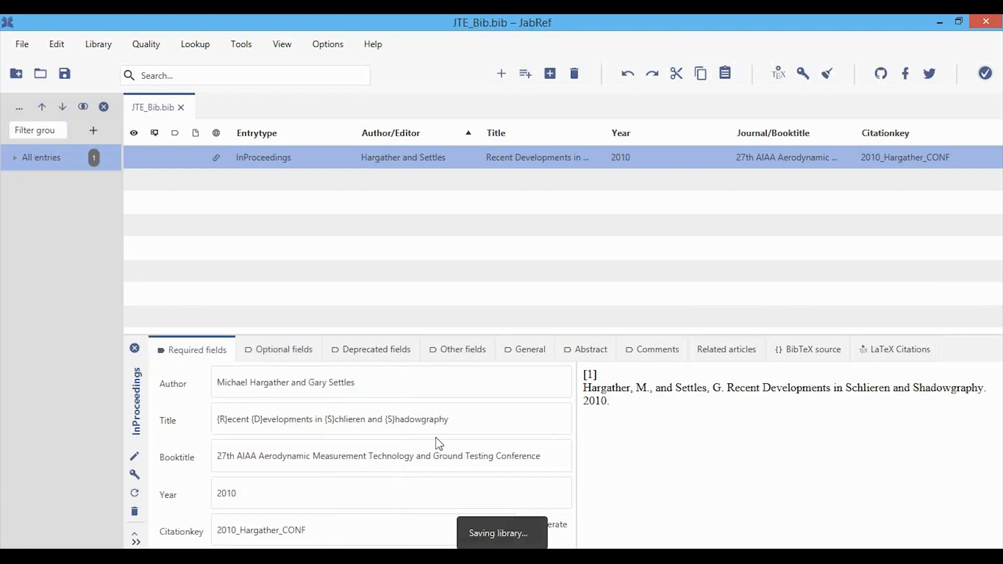
- Switch to the LaTeX editor and recompile Citation_Example.tex using the saved bibliography
{"action": "left_click", "coordinate": [353, 555]}
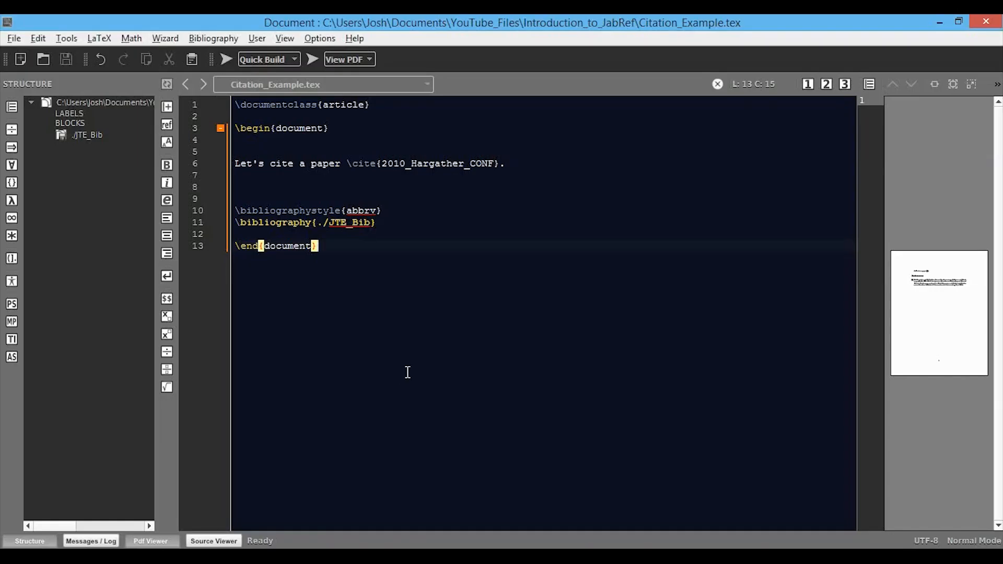
{"action": "left_click", "coordinate": [226, 59]}
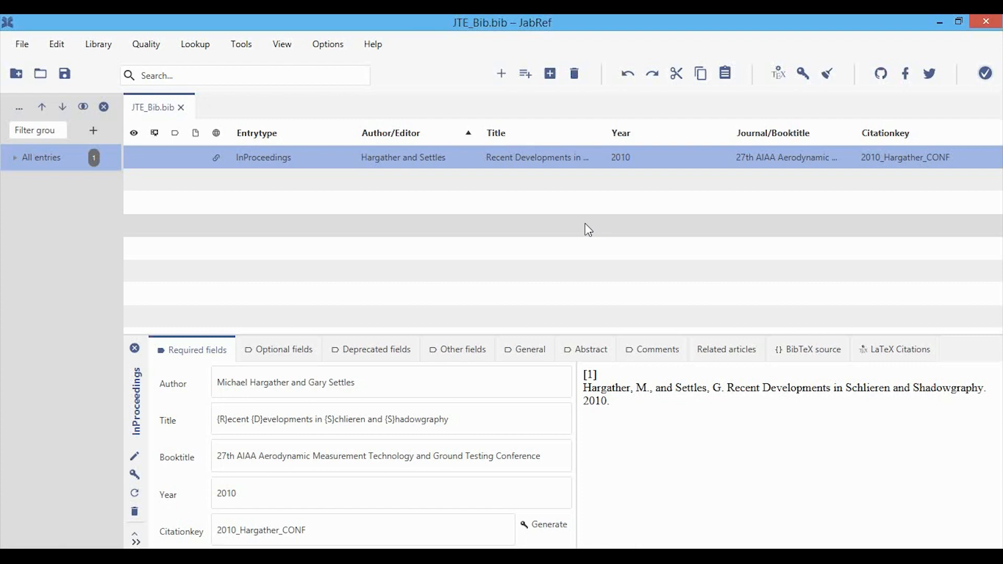
- Import the aiaa_6.2010-4206 citation file into the JabRef library, continuing despite the possible duplicate
{"action": "key", "text": "ctrl+i"}
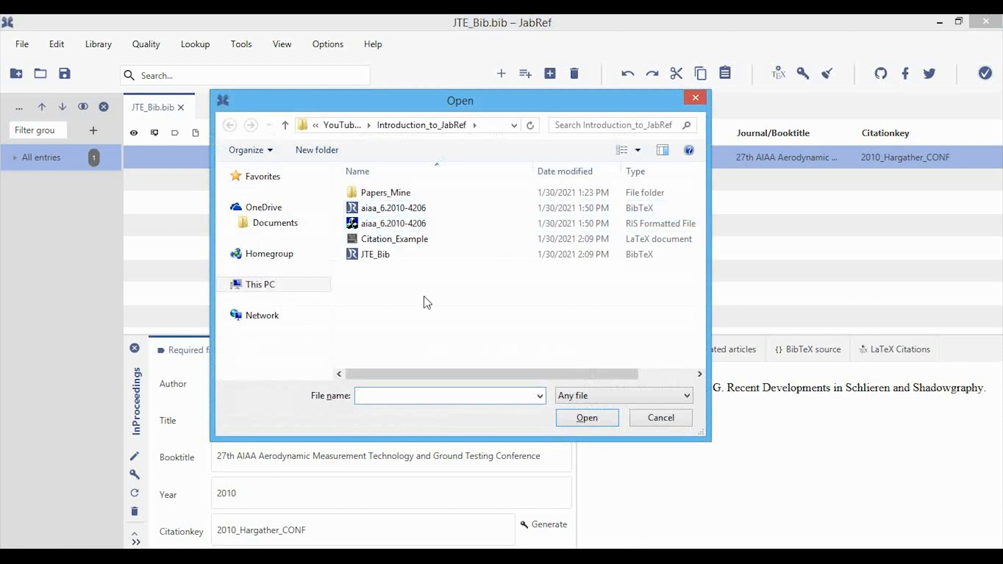
{"action": "left_click", "coordinate": [438, 211]}
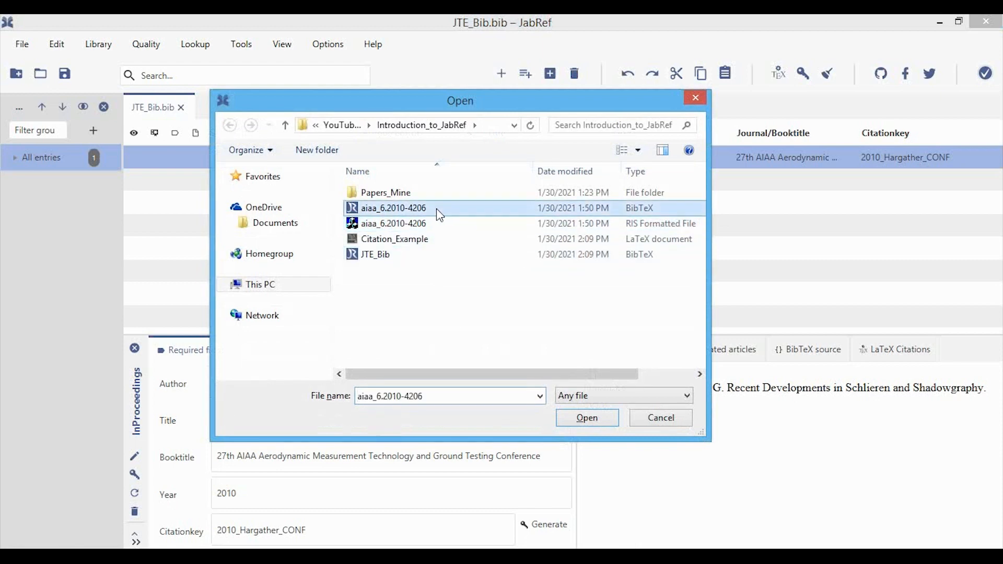
{"action": "left_click", "coordinate": [596, 421]}
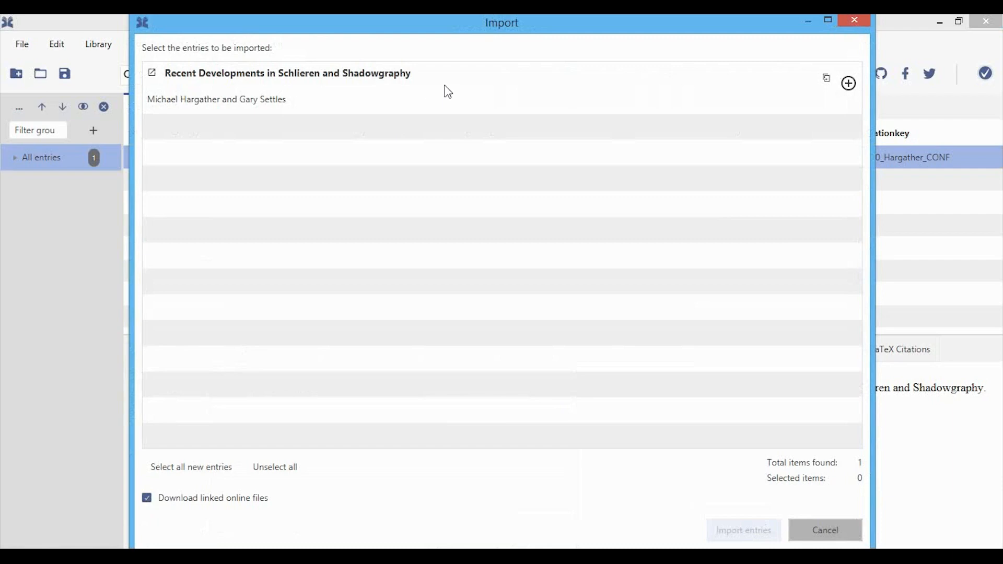
{"action": "left_click", "coordinate": [445, 90]}
{"action": "left_click", "coordinate": [731, 527]}
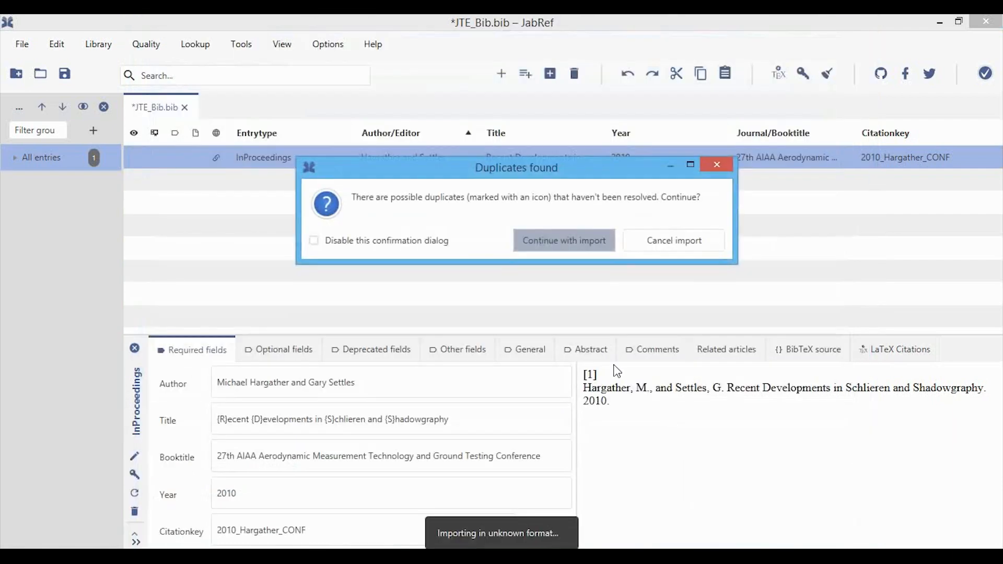
{"action": "left_click", "coordinate": [570, 238]}
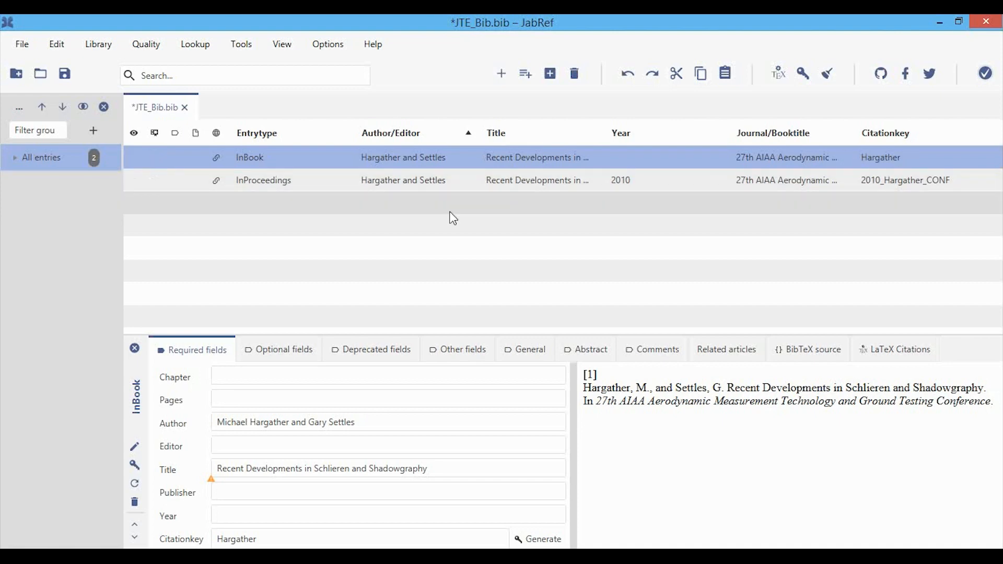
- Change the newly imported InBook entry's type to the BibTeX type InProceedings
{"action": "right_click", "coordinate": [350, 155]}
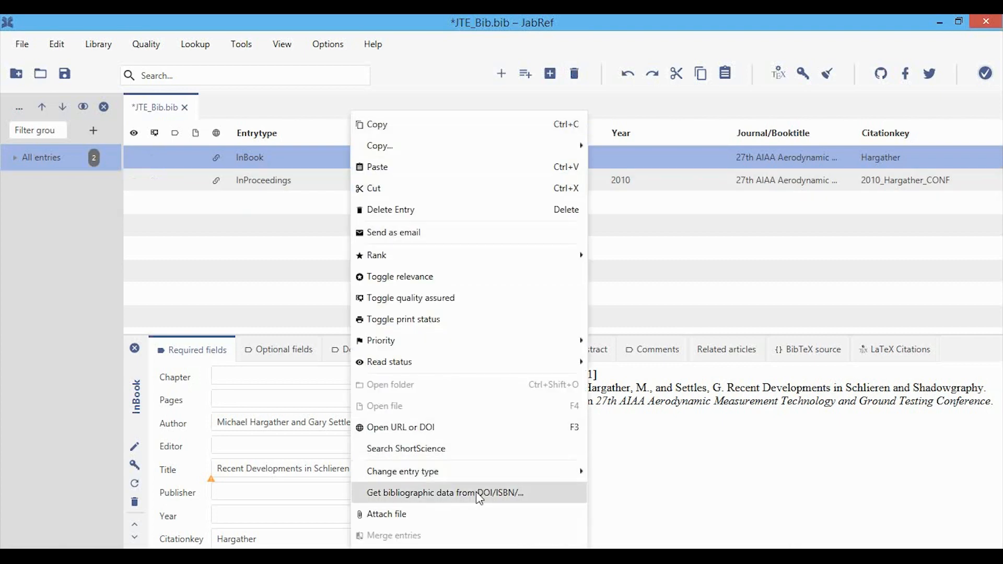
{"action": "mouse_move", "coordinate": [502, 473]}
{"action": "mouse_move", "coordinate": [608, 474]}
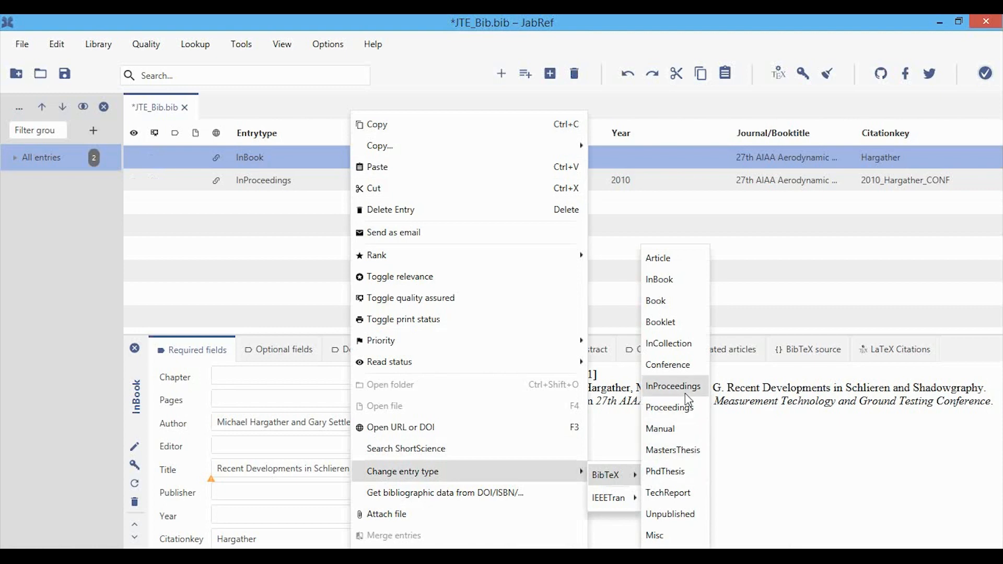
{"action": "left_click", "coordinate": [672, 320]}
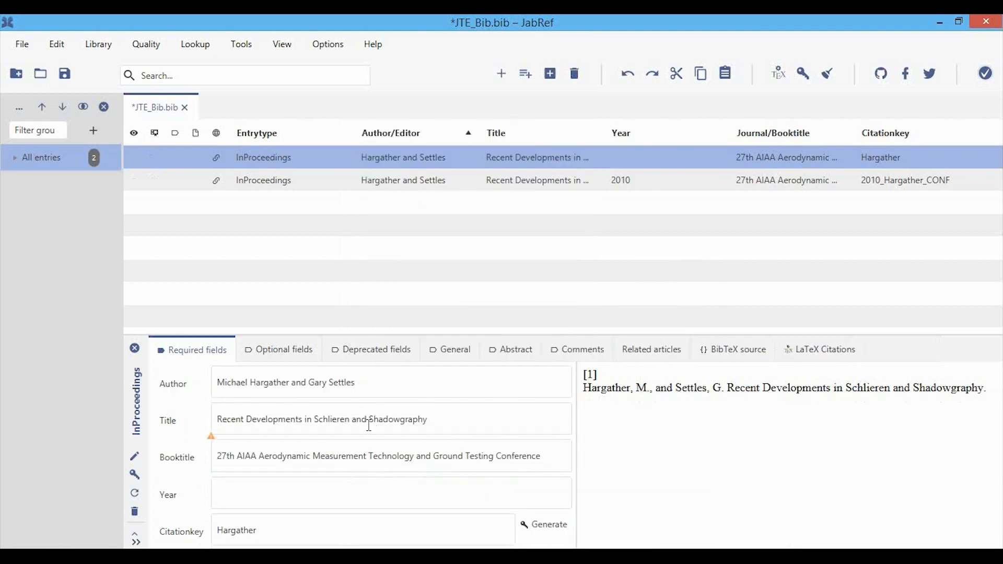
- Review the new entry's Booktitle, Author and Title fields, and set its Year to 2010
{"action": "left_click", "coordinate": [326, 458]}
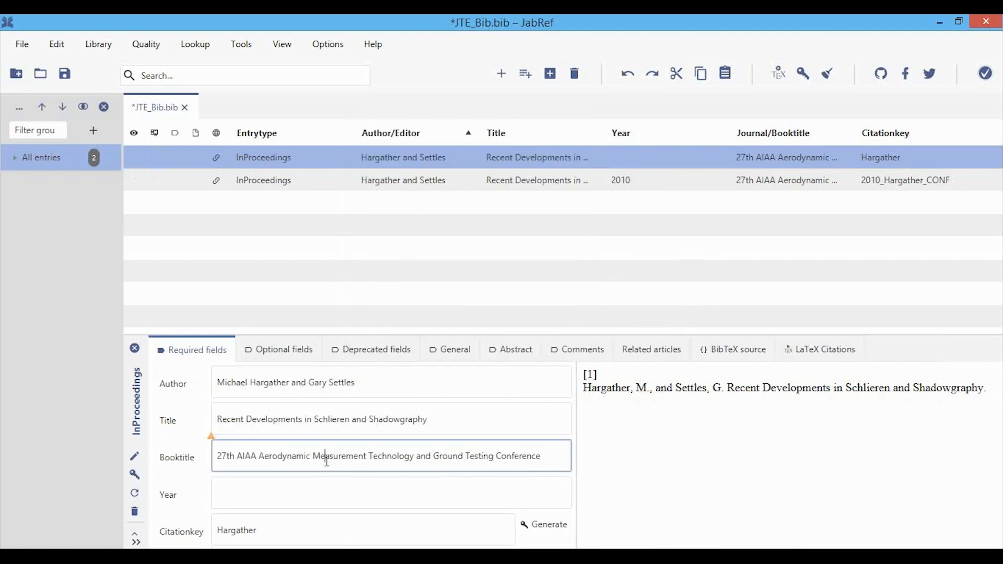
{"action": "left_click", "coordinate": [377, 383]}
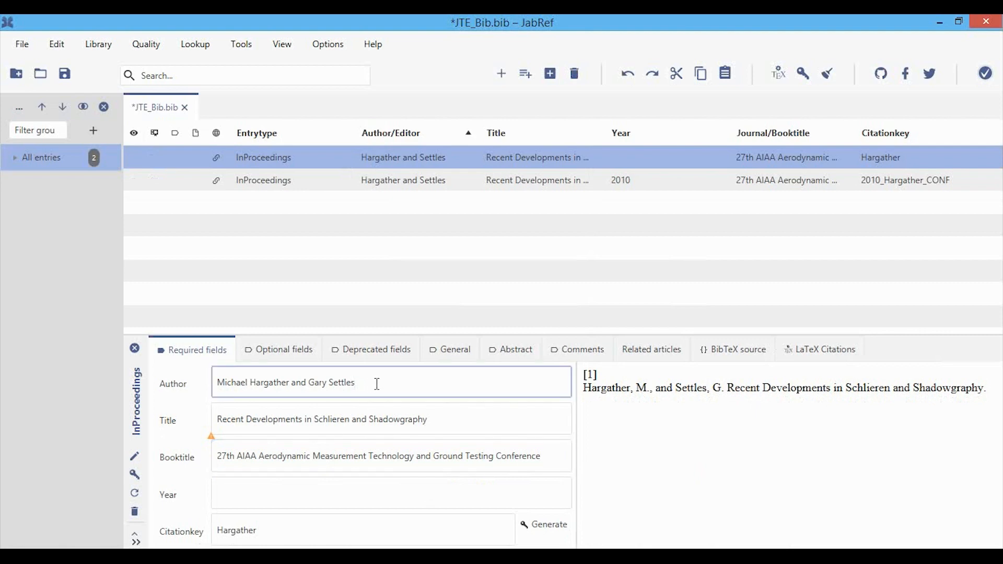
{"action": "left_click", "coordinate": [340, 422]}
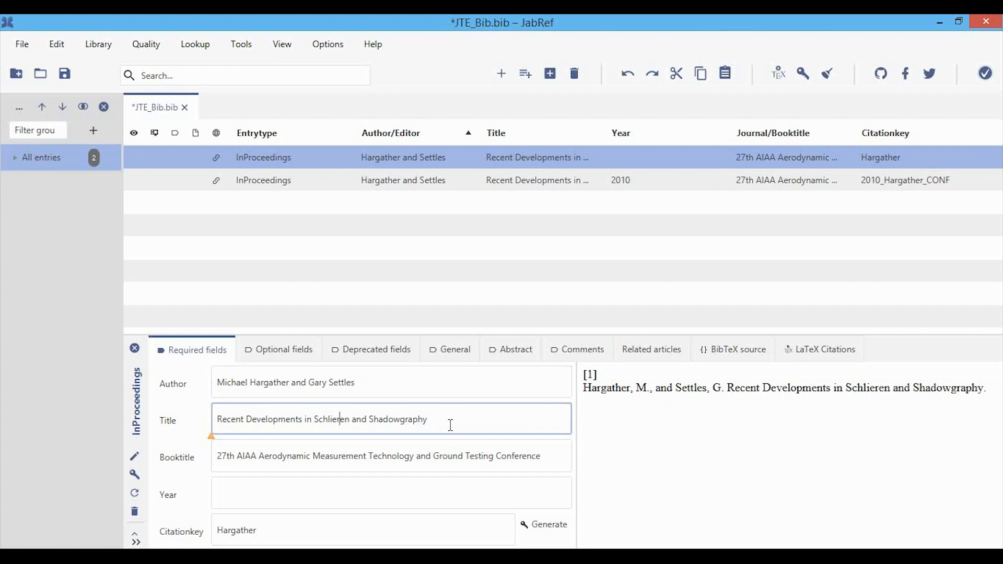
{"action": "left_click", "coordinate": [368, 486]}
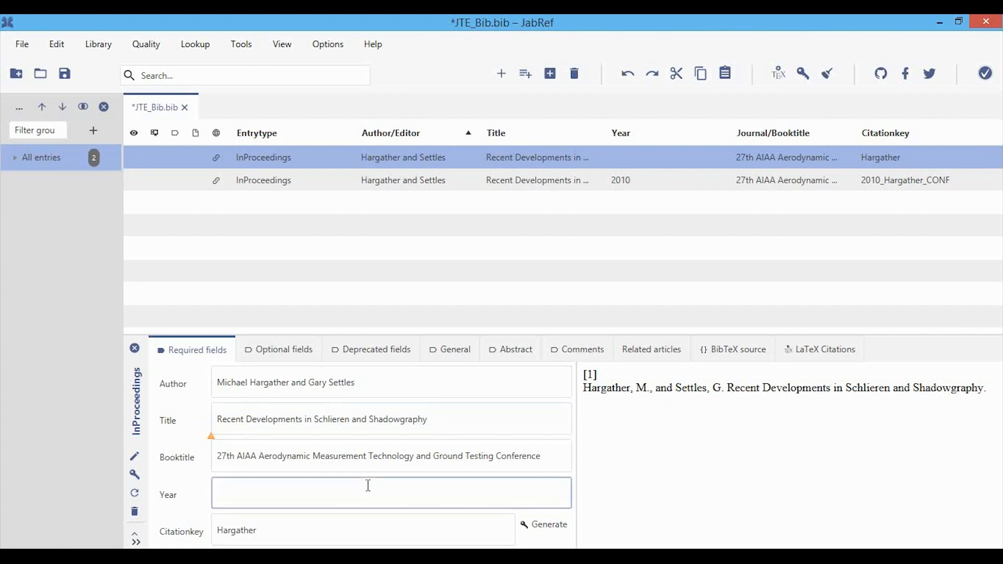
{"action": "type", "text": "2010"}
- Extend the new entry's citation key with the prefix 2010_ before the author's surname and the suffix _CONF after it
{"action": "left_click", "coordinate": [221, 528]}
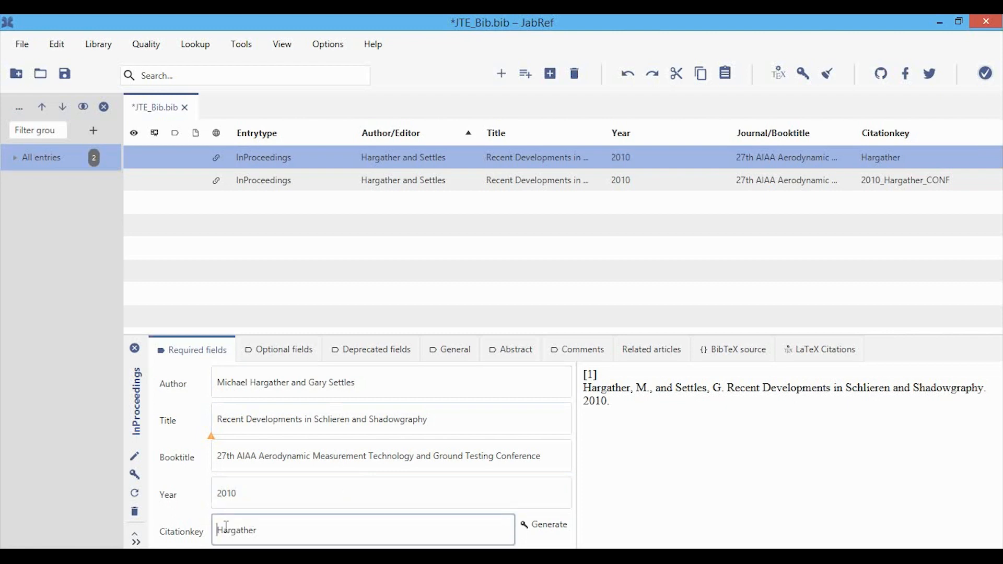
{"action": "type", "text": "2010_"}
{"action": "key", "text": "BackSpace"}
{"action": "key", "text": "BackSpace"}
{"action": "key", "text": "BackSpace"}
{"action": "key", "text": "BackSpace"}
{"action": "type", "text": "010_"}
{"action": "key", "text": "End"}
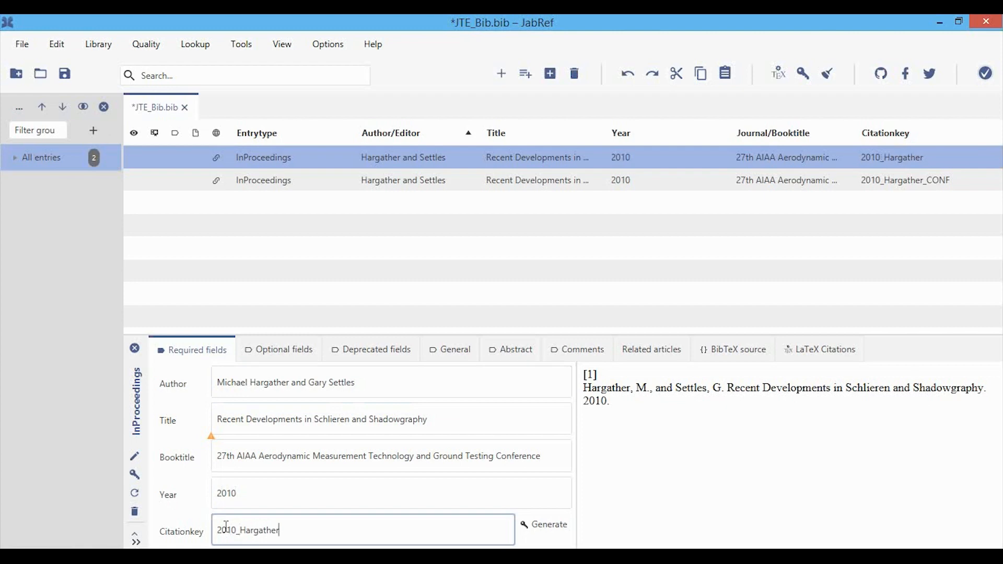
{"action": "type", "text": "_CONF"}
- Compare the new entry's optional fields with the original conference entry, and save the library
{"action": "left_click", "coordinate": [272, 350]}
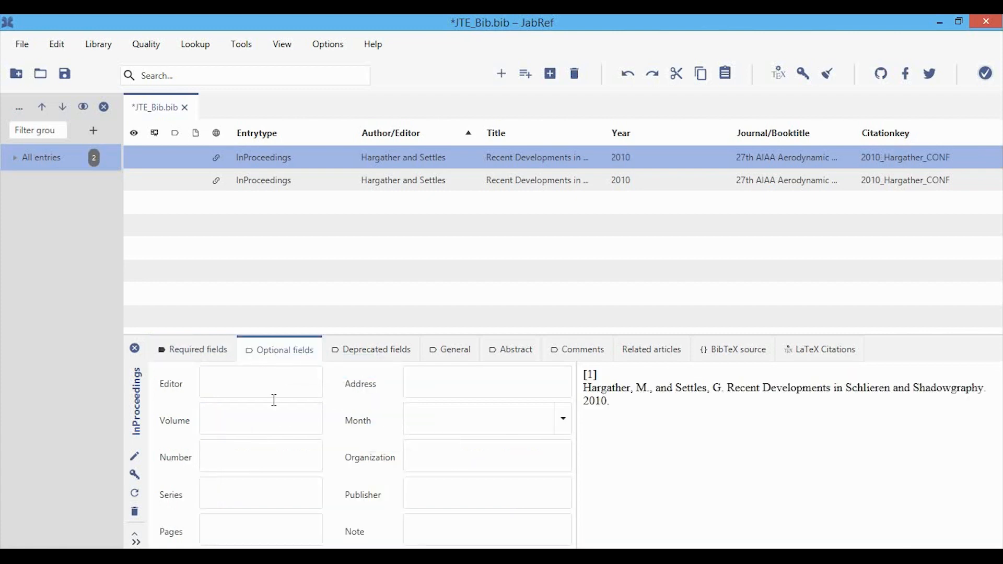
{"action": "left_click", "coordinate": [428, 183]}
{"action": "key", "text": "ctrl+s"}
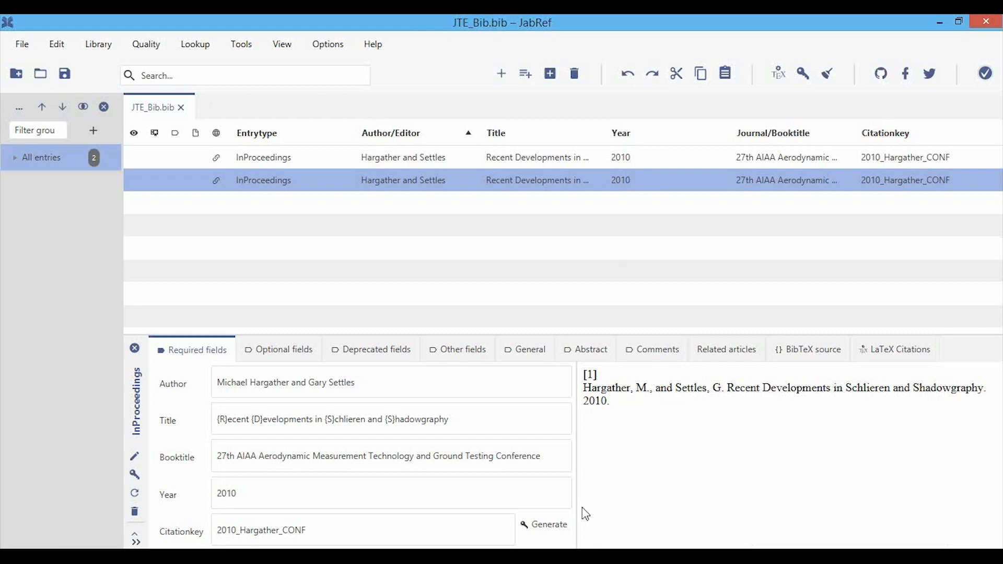
- Switch to the browser and view the citation export formats for the Applied Optics paper on polarized pupil degradation
{"action": "left_click", "coordinate": [577, 557]}
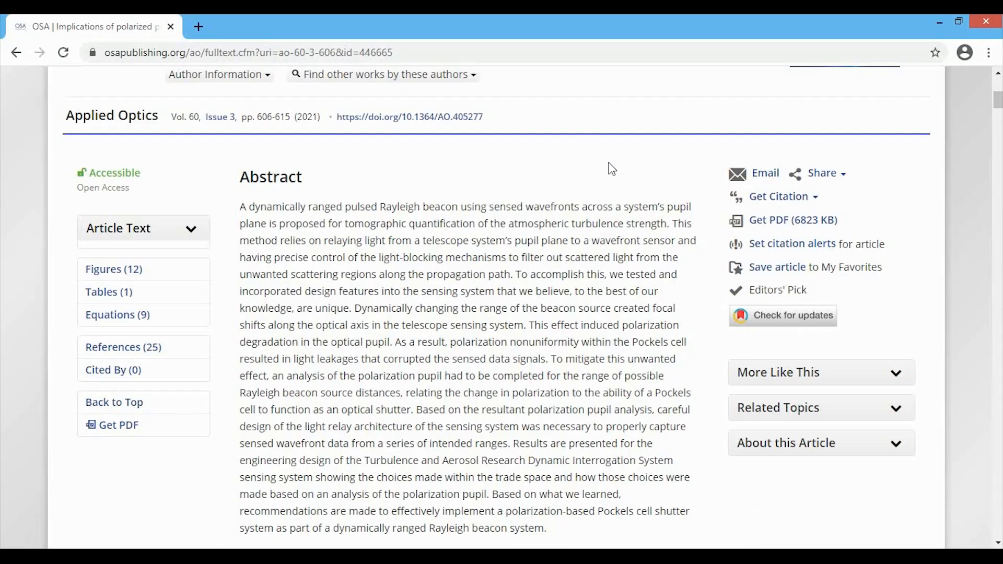
{"action": "scroll", "coordinate": [608, 166], "scroll_direction": "up", "scroll_amount": 3}
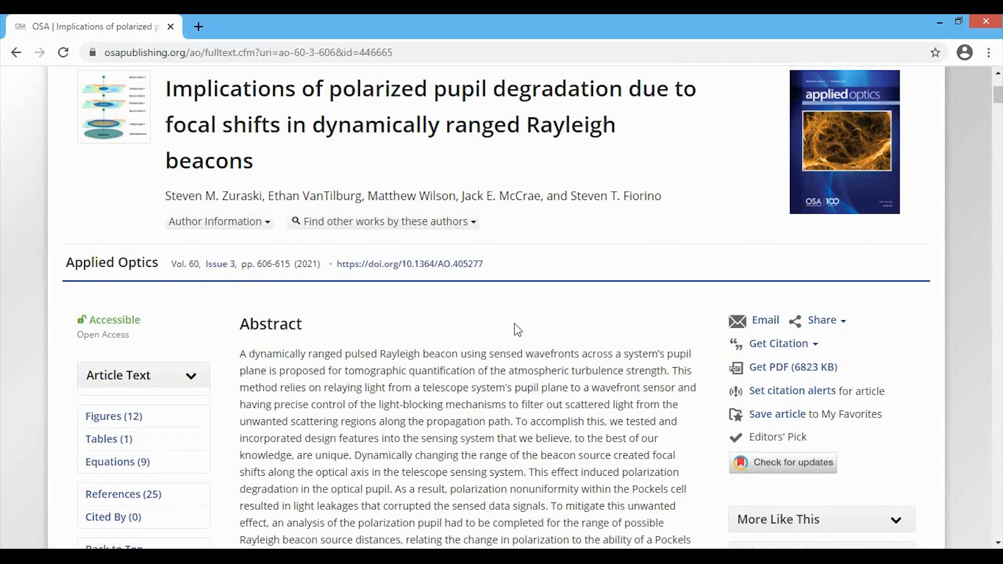
{"action": "scroll", "coordinate": [517, 329], "scroll_direction": "down", "scroll_amount": 1}
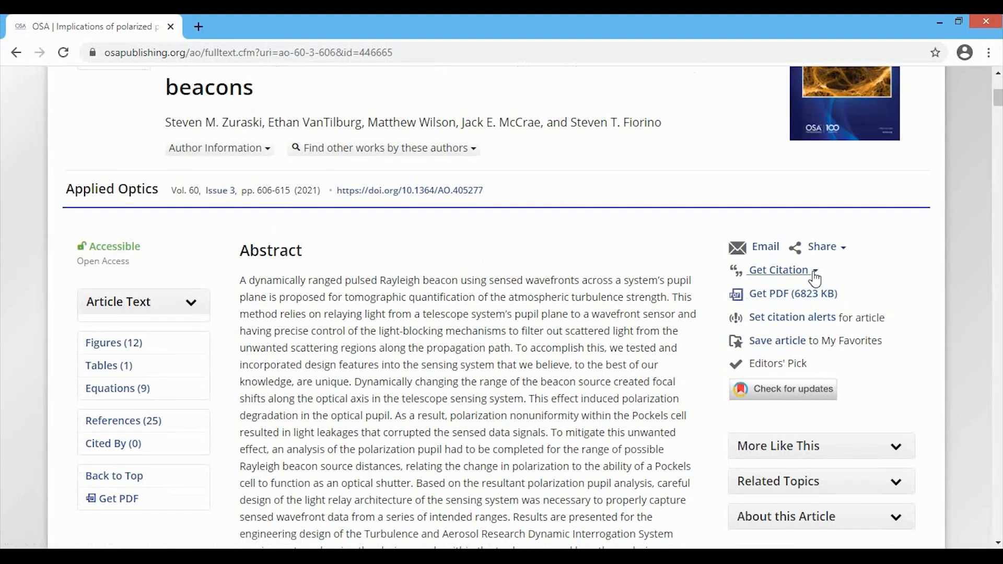
{"action": "left_click", "coordinate": [818, 277]}
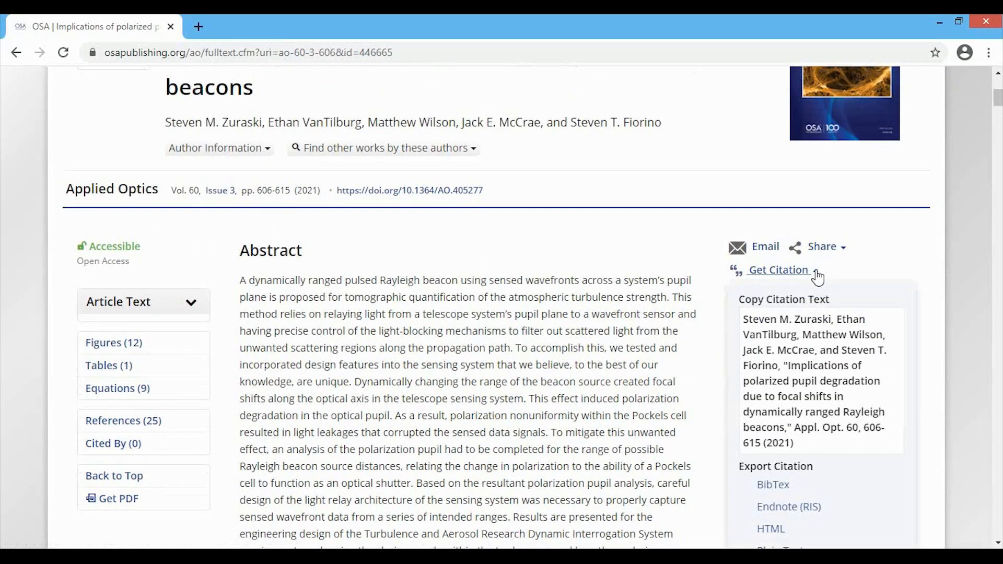
{"action": "scroll", "coordinate": [817, 272], "scroll_direction": "down", "scroll_amount": 1}
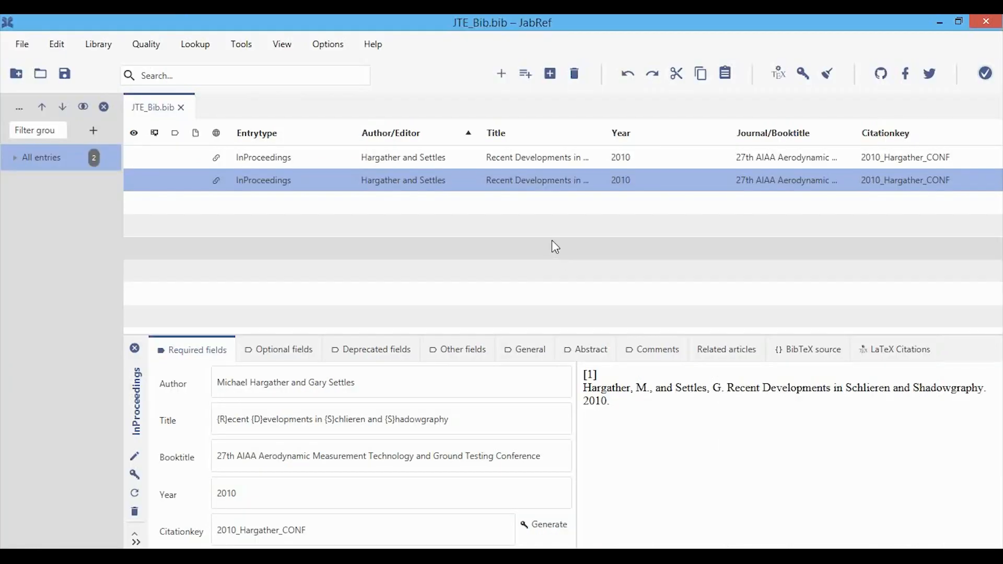
- Import the RIS file ao-60-3-606 into the JTE_Bib library in JabRef
{"action": "key", "text": "ctrl+i"}
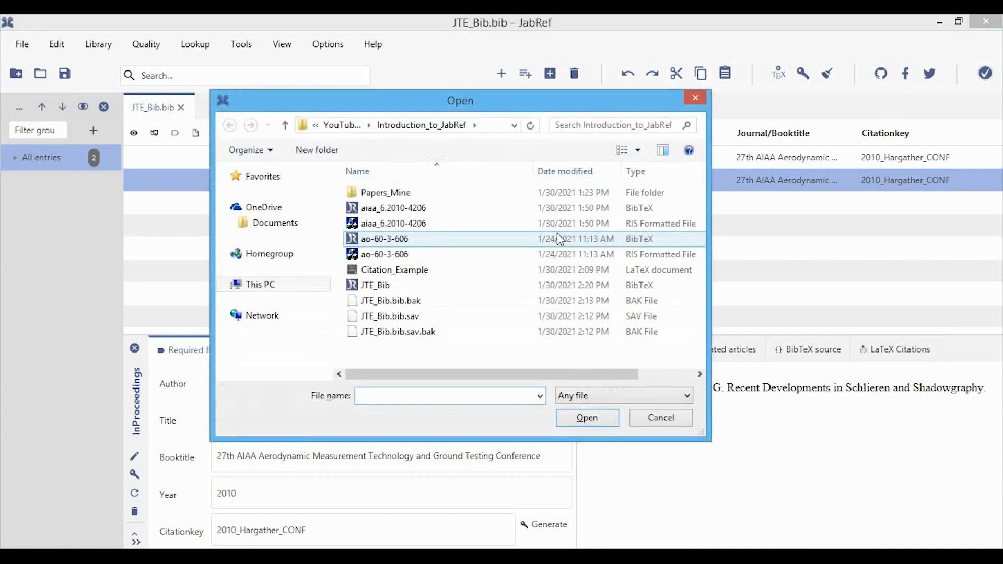
{"action": "double_click", "coordinate": [403, 257]}
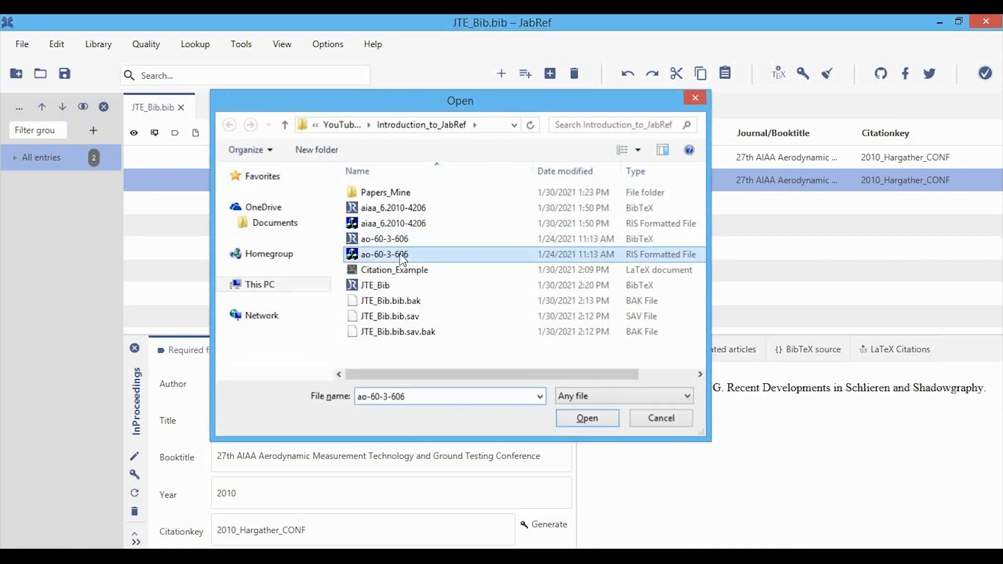
{"action": "left_click", "coordinate": [733, 528]}
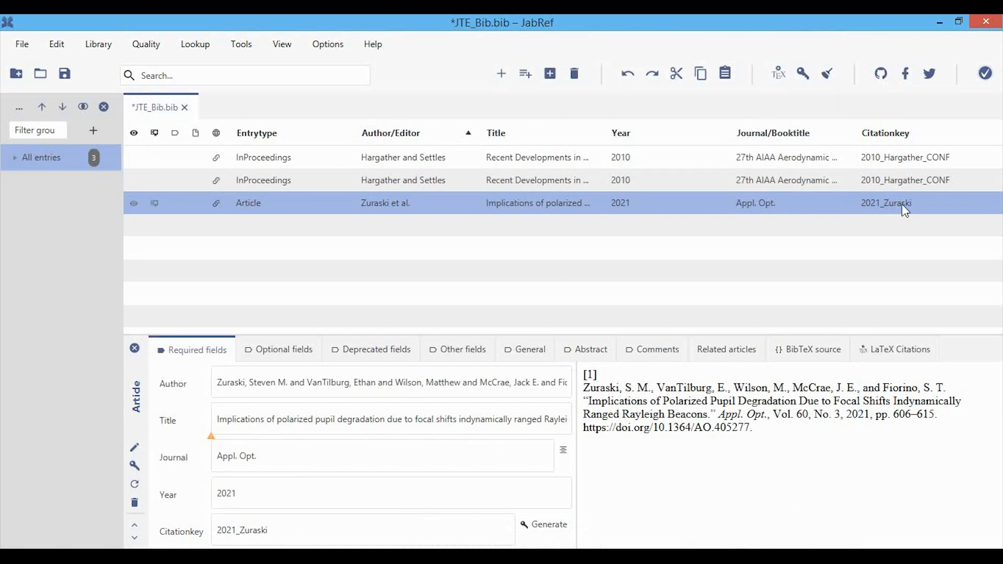
- Append _AO to the citation key of the imported Applied Optics article
{"action": "left_click", "coordinate": [340, 522]}
{"action": "type", "text": "_"}
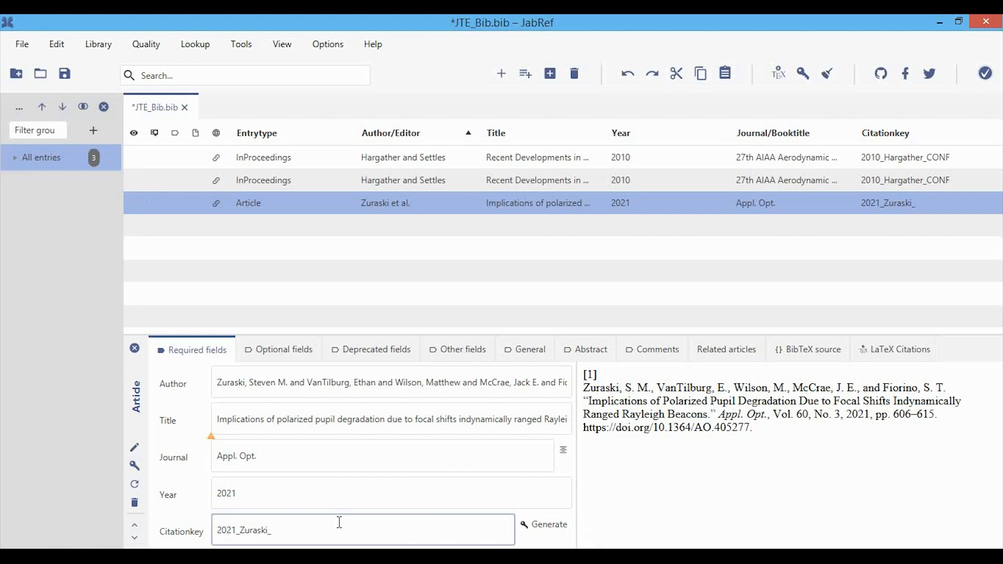
{"action": "type", "text": "AO"}
- Enclose the capital R of Rayleigh and the initial I of Implications in braces in the article's Title, and save the library
{"action": "left_click", "coordinate": [533, 421]}
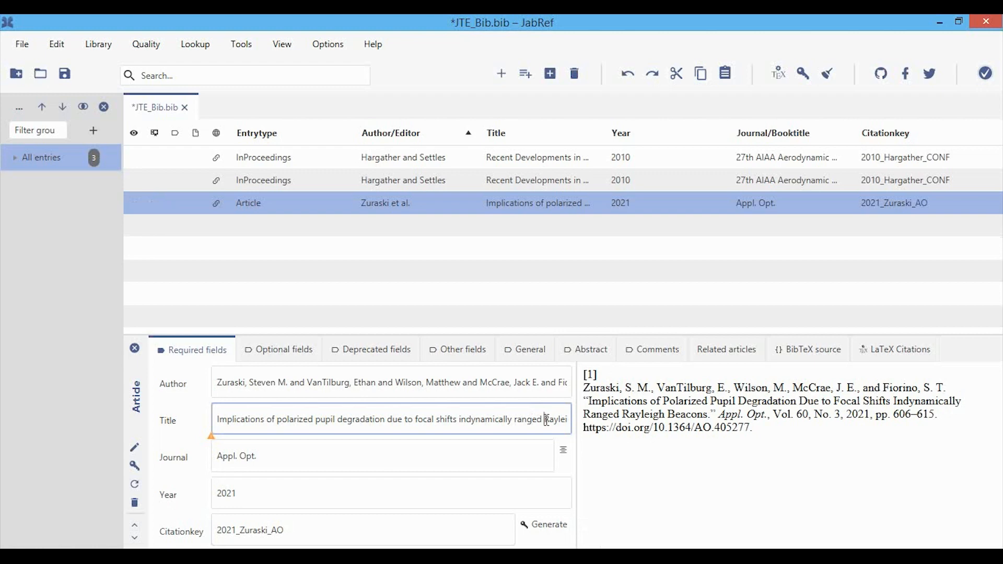
{"action": "type", "text": "{"}
{"action": "key", "text": "Right"}
{"action": "type", "text": "}"}
{"action": "type", "text": "{"}
{"action": "key", "text": "Right"}
{"action": "type", "text": "}"}
{"action": "key", "text": "ctrl+s"}
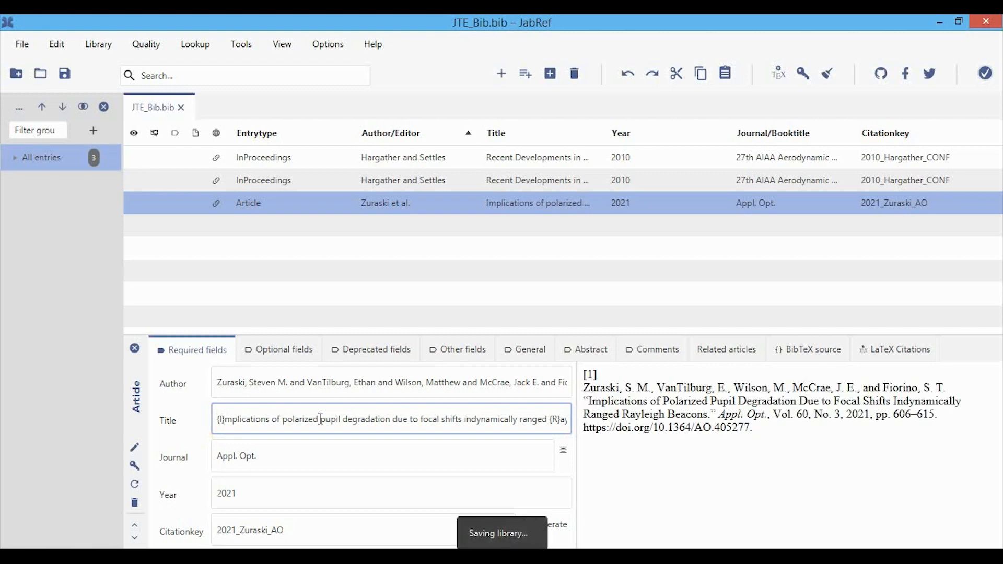
- Import the BibTeX file ao-60-3-606 into the JTE_Bib library, continuing despite the possible duplicate
{"action": "left_click", "coordinate": [315, 384]}
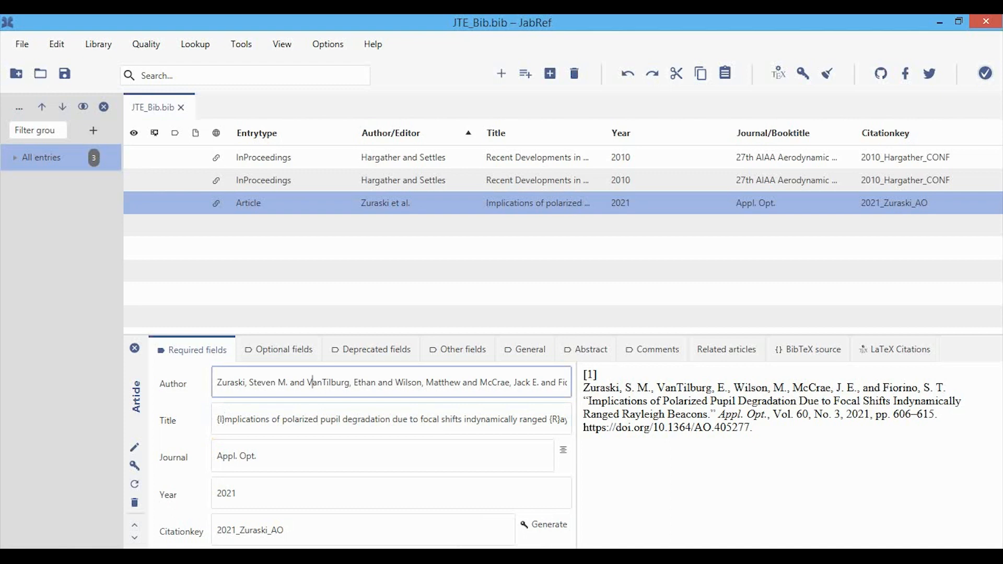
{"action": "key", "text": "ctrl+o"}
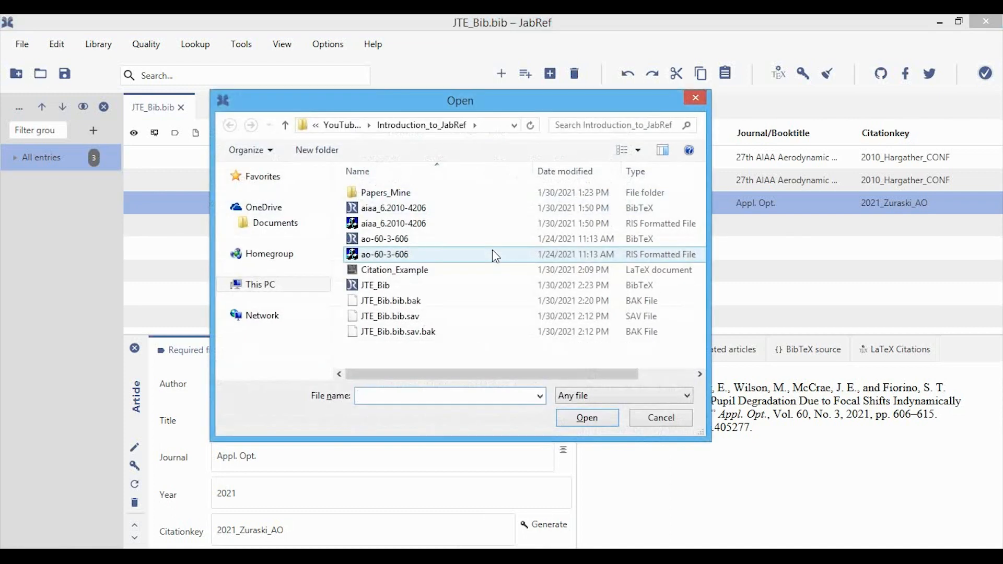
{"action": "left_click", "coordinate": [409, 241]}
{"action": "double_click", "coordinate": [409, 241]}
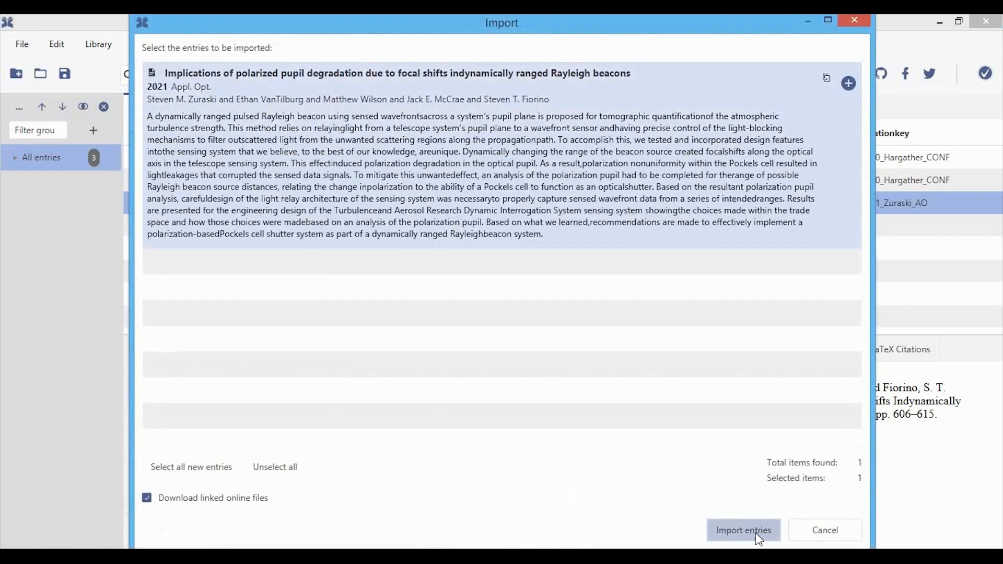
{"action": "left_click", "coordinate": [746, 528]}
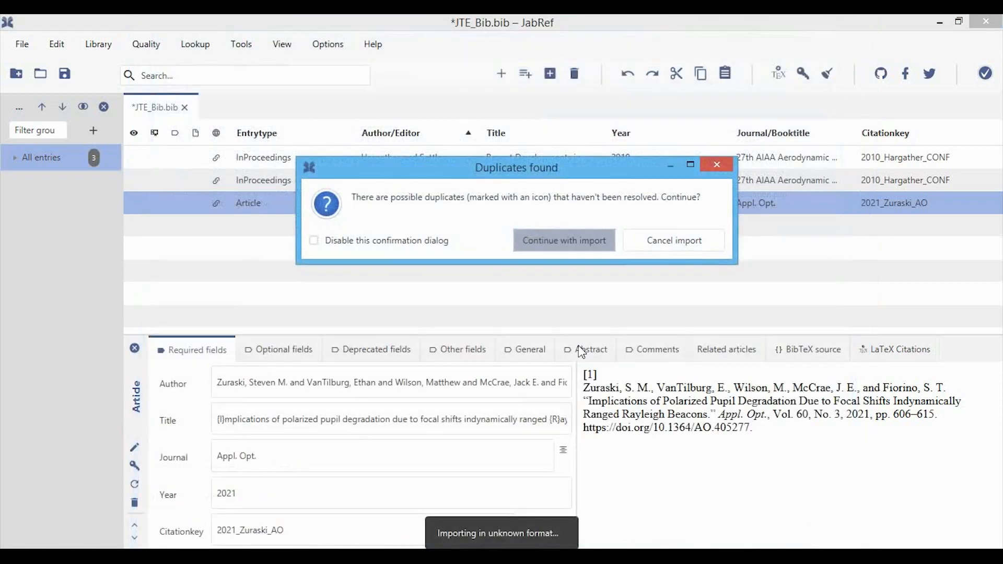
{"action": "left_click", "coordinate": [556, 246]}
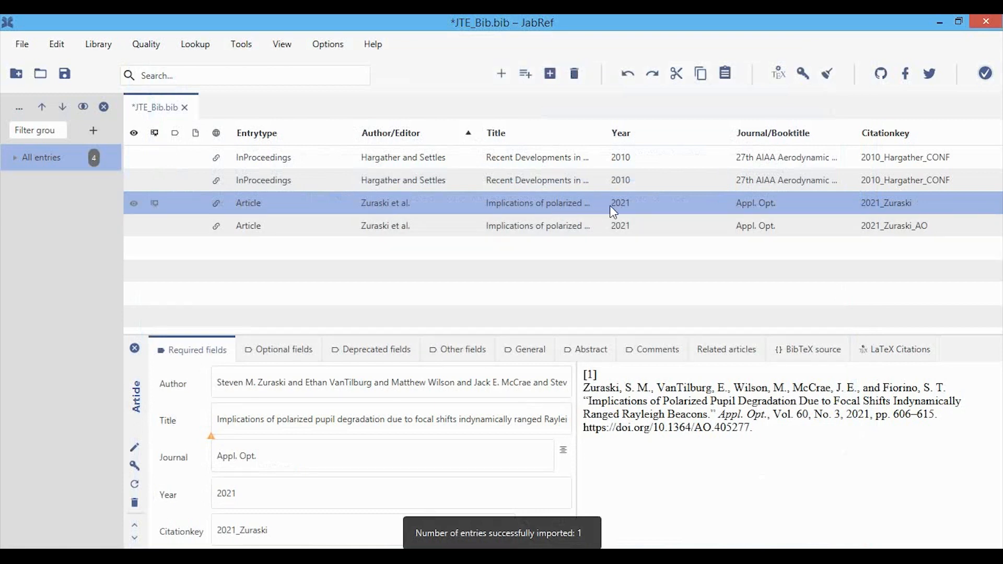
- Append _AO to the citation key of the newly imported Applied Optics article and check its Author and optional fields
{"action": "left_click", "coordinate": [309, 537]}
{"action": "type", "text": "_AO"}
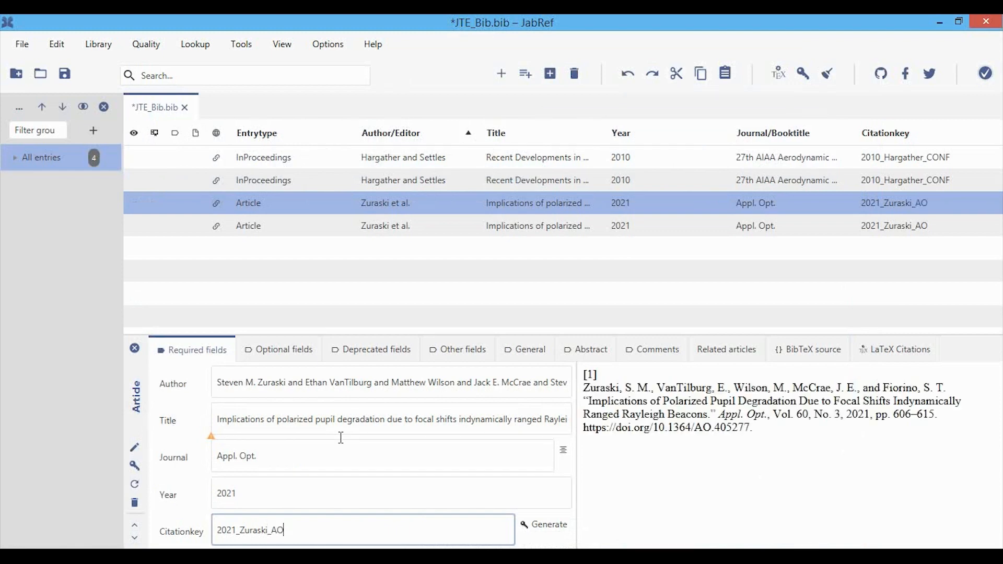
{"action": "left_click", "coordinate": [341, 391]}
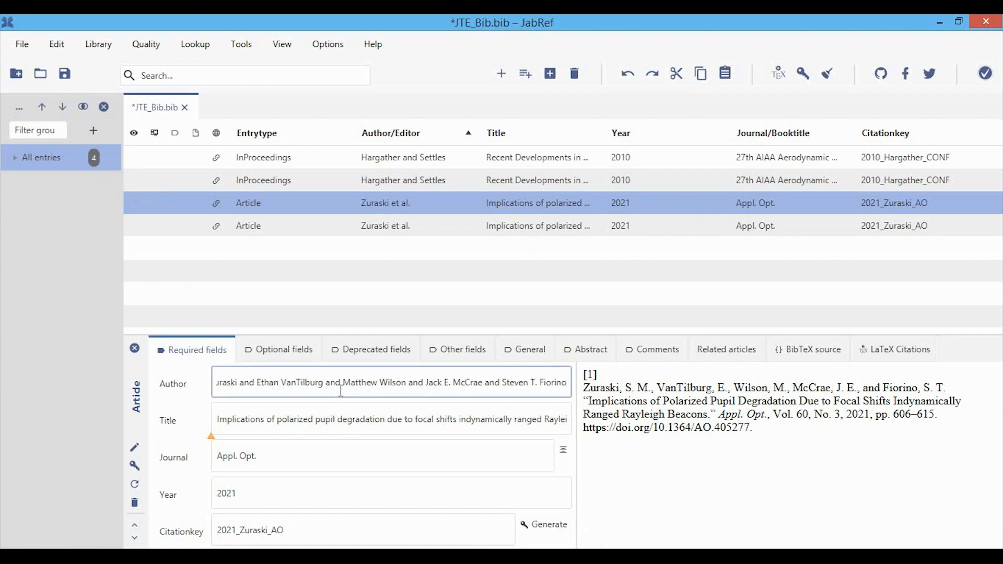
{"action": "left_click", "coordinate": [290, 356]}
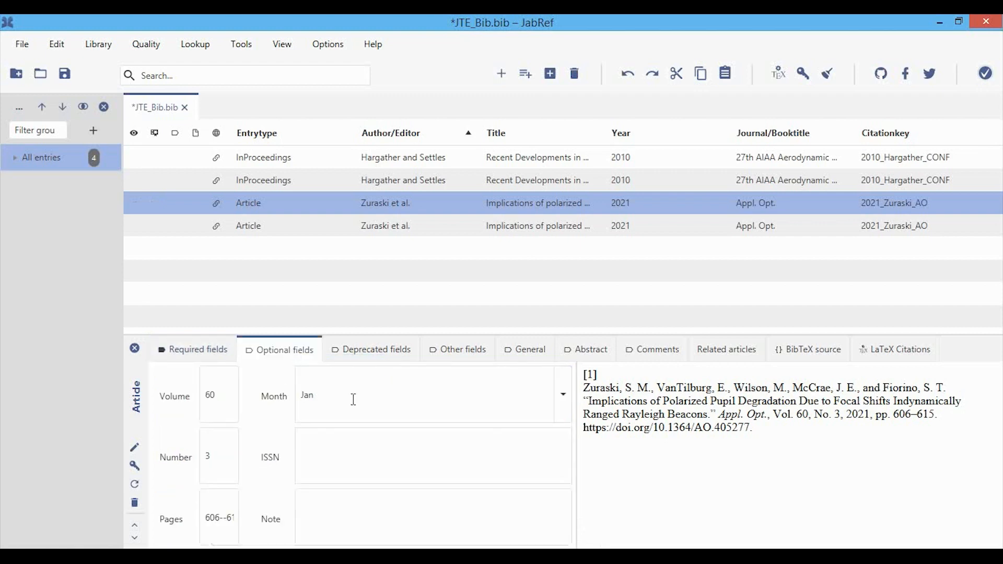
{"action": "left_click", "coordinate": [357, 235]}
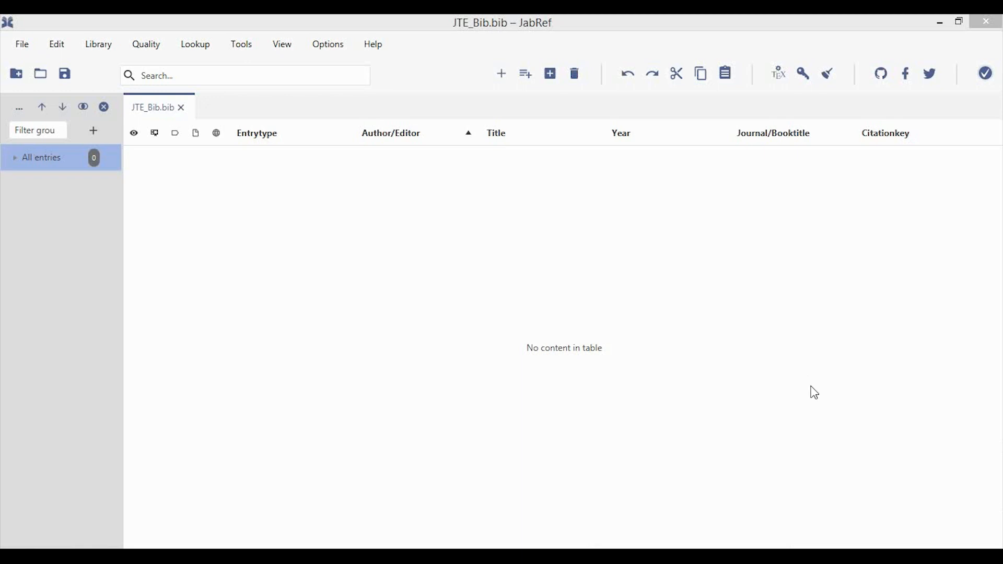
- Switch to the browser and copy the DOI link of the AIAA paper Recent Developments in Schlieren and Shadowgraphy
{"action": "left_click", "coordinate": [522, 556]}
{"action": "left_click", "coordinate": [371, 313]}
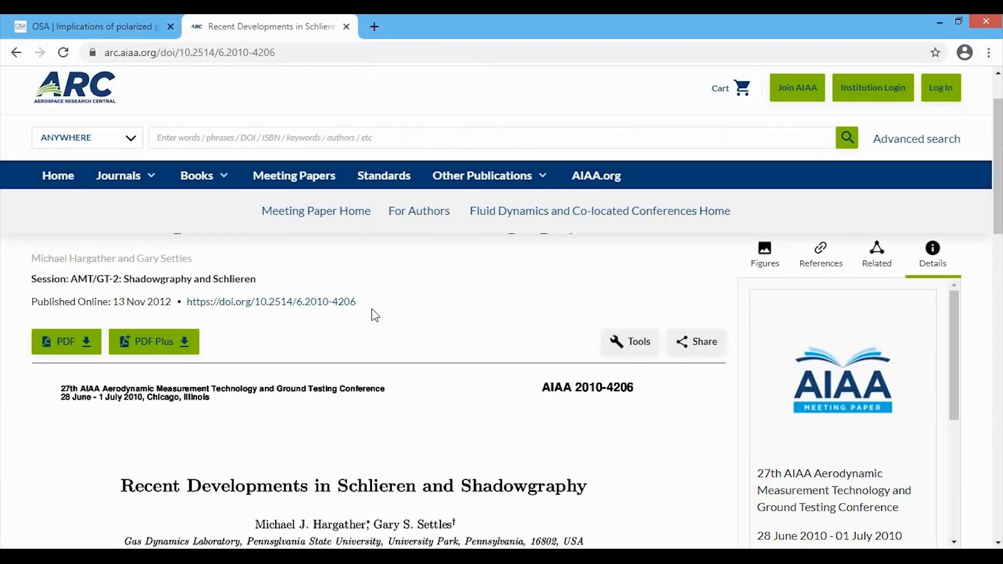
{"action": "left_click_drag", "start_coordinate": [356, 304], "coordinate": [189, 311]}
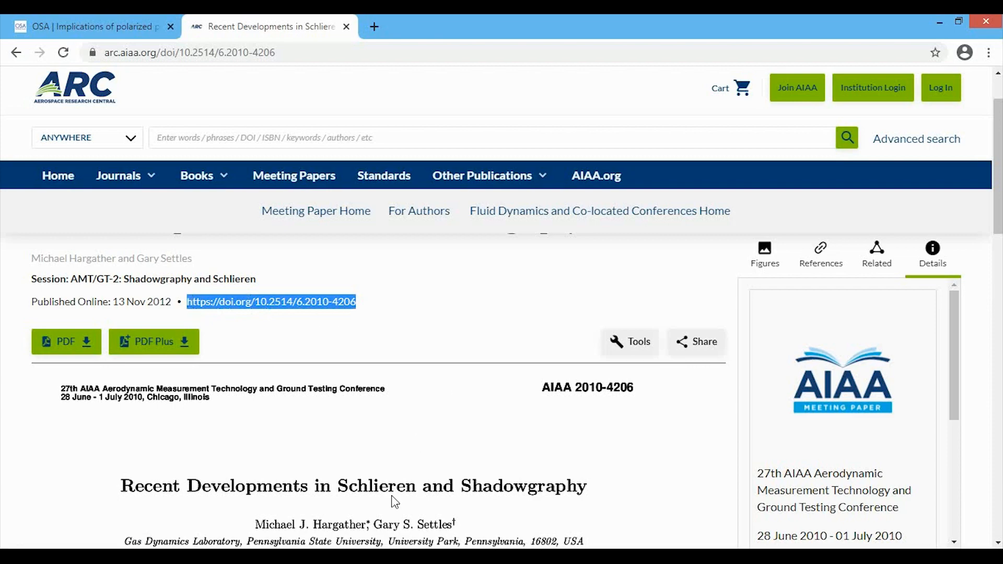
{"action": "left_click", "coordinate": [517, 556]}
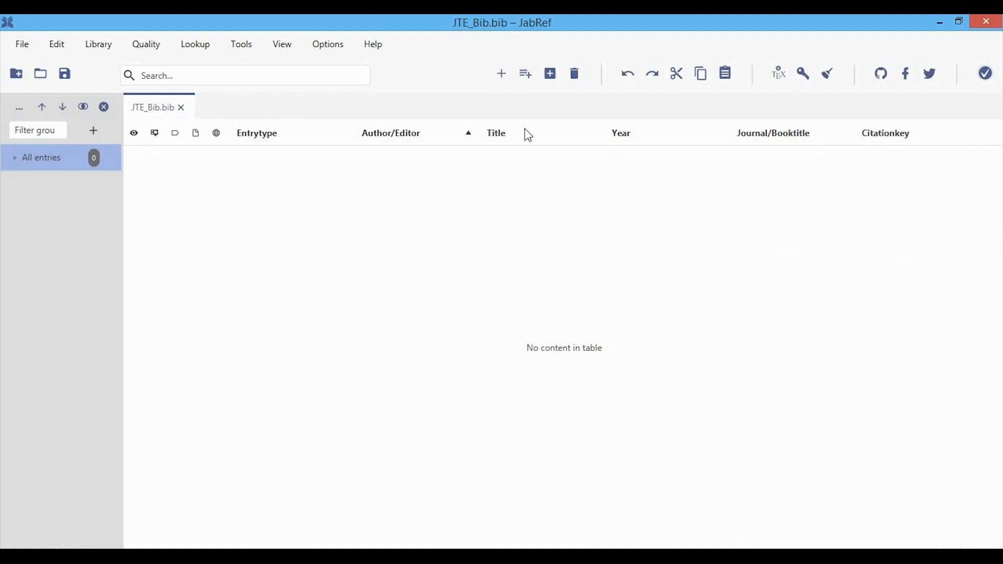
{"action": "left_click", "coordinate": [525, 75]}
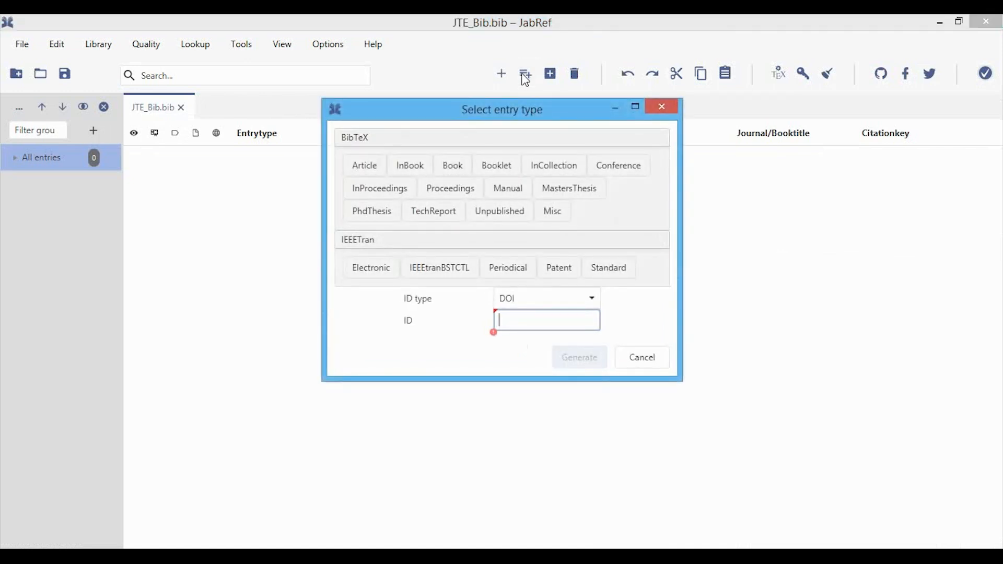
{"action": "left_click", "coordinate": [534, 302]}
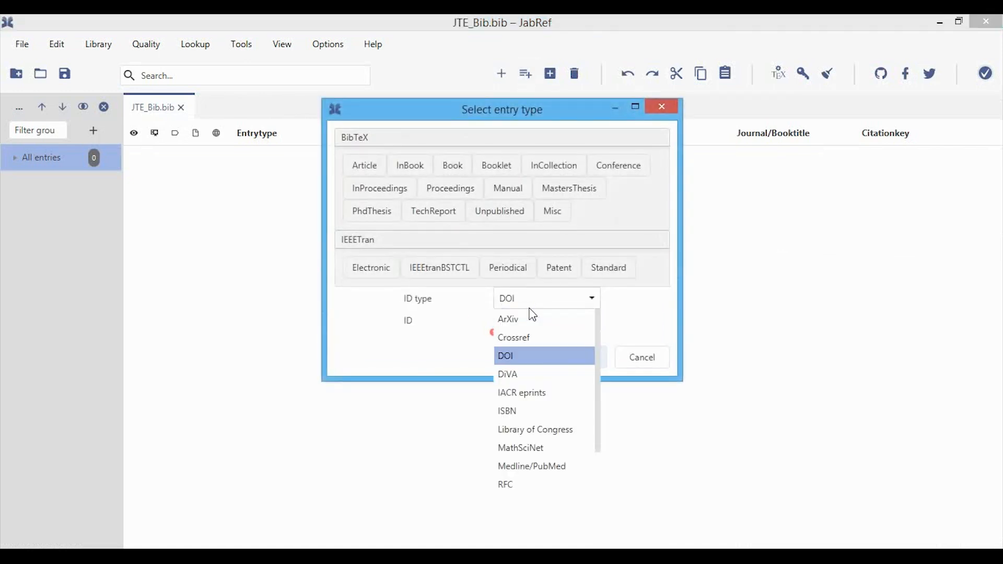
{"action": "left_click", "coordinate": [522, 360]}
{"action": "left_click", "coordinate": [506, 324]}
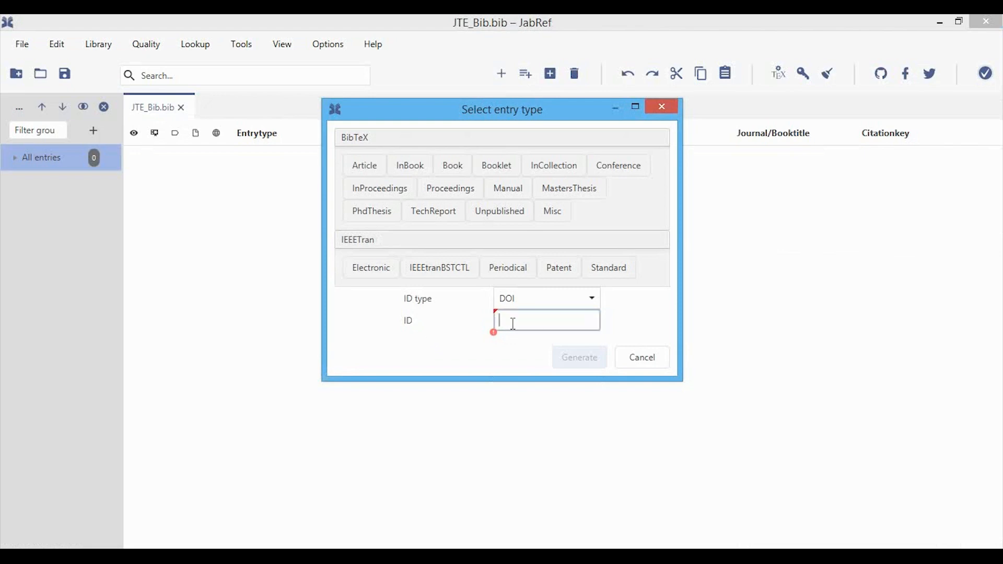
{"action": "type", "text": "https://doi.org/10.2514/6.2009-4208"}
{"action": "left_click", "coordinate": [571, 359]}
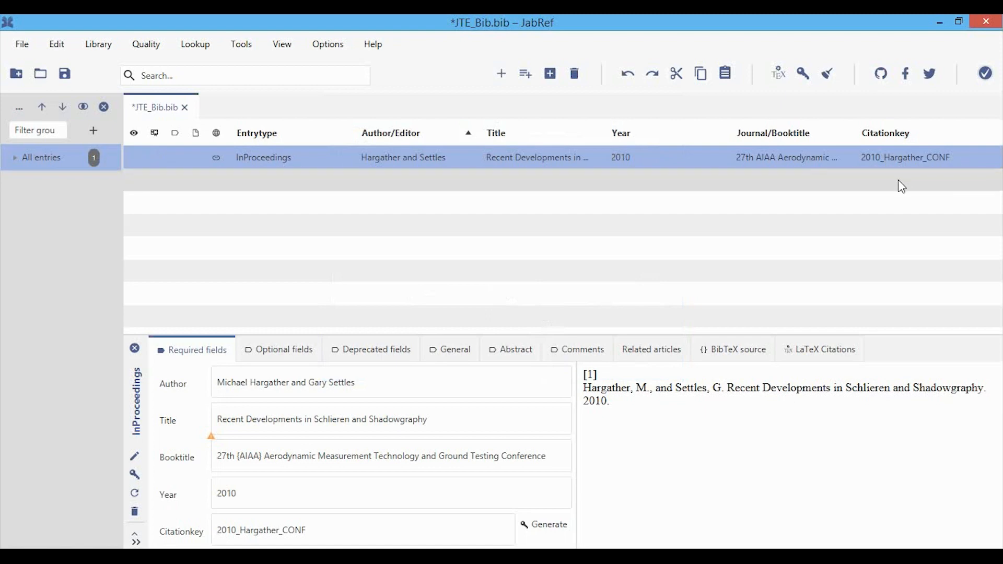
{"action": "left_click", "coordinate": [375, 388]}
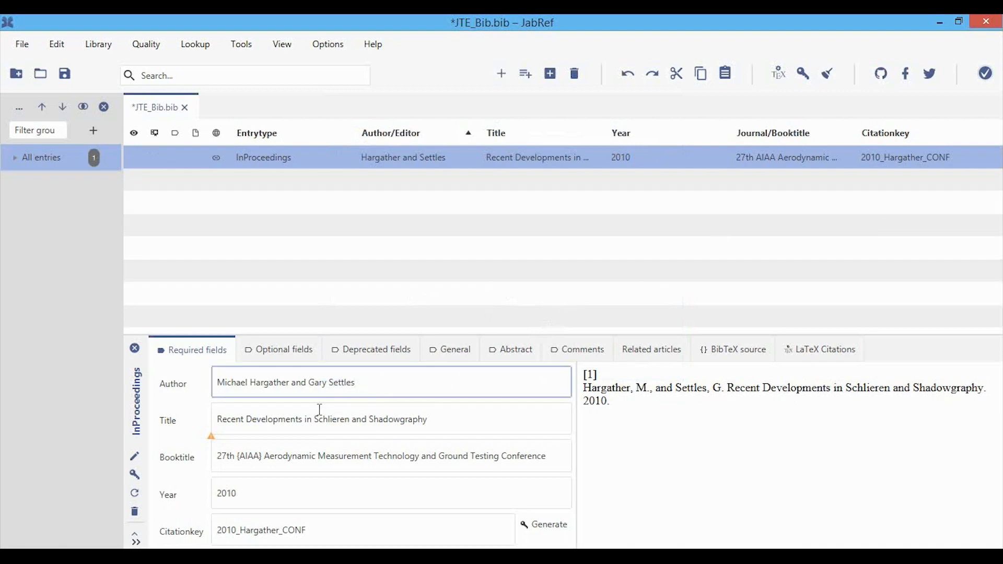
{"action": "left_click", "coordinate": [277, 421]}
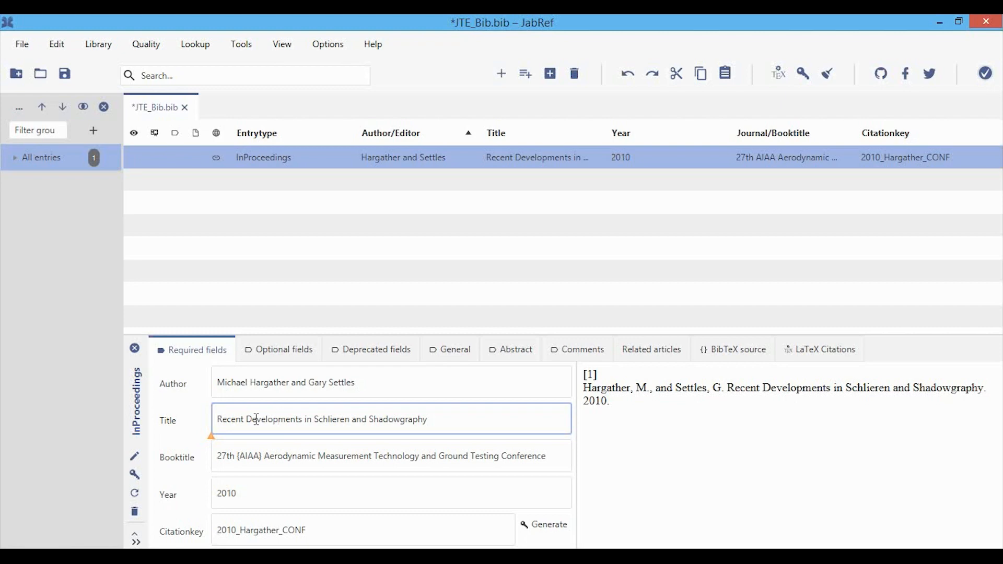
- Switch to the browser and copy the eBook ISBN of Schlieren and Shadowgraph Techniques from the Springer page
{"action": "key", "text": "alt+Tab"}
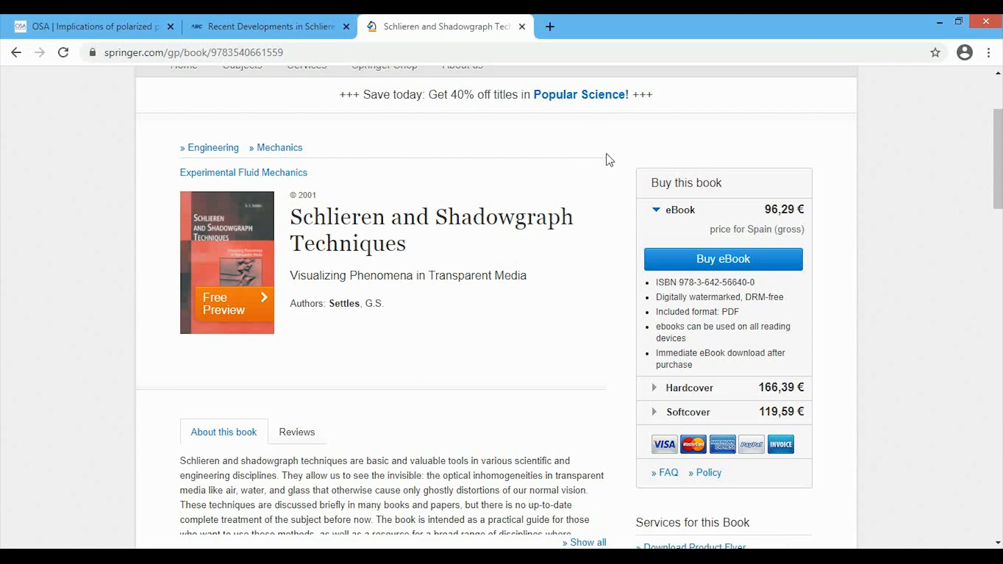
{"action": "left_click_drag", "start_coordinate": [680, 282], "coordinate": [758, 287]}
{"action": "key", "text": "ctrl+c"}
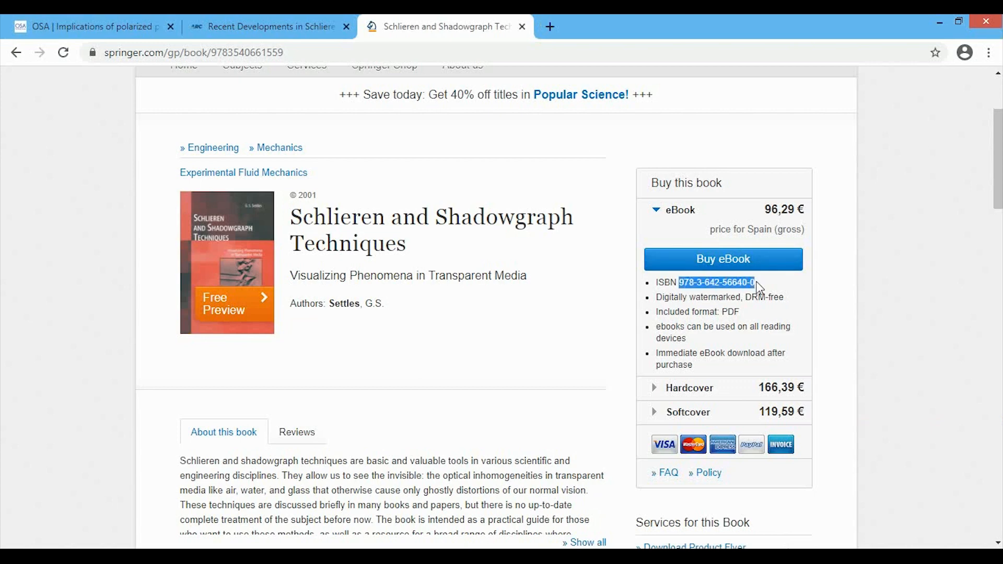
{"action": "key", "text": "alt+Tab"}
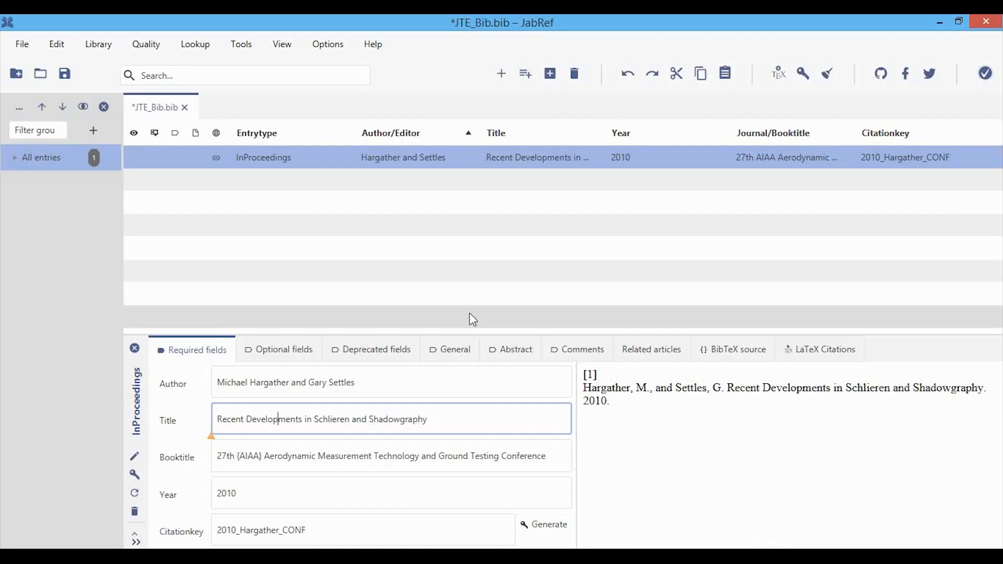
{"action": "left_click", "coordinate": [525, 76]}
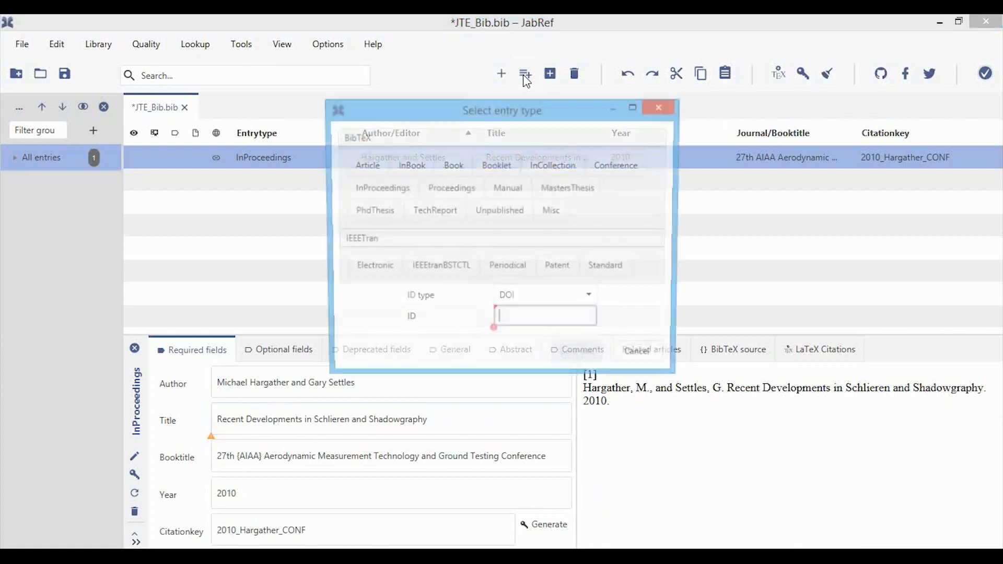
{"action": "left_click", "coordinate": [519, 304]}
{"action": "left_click", "coordinate": [522, 462]}
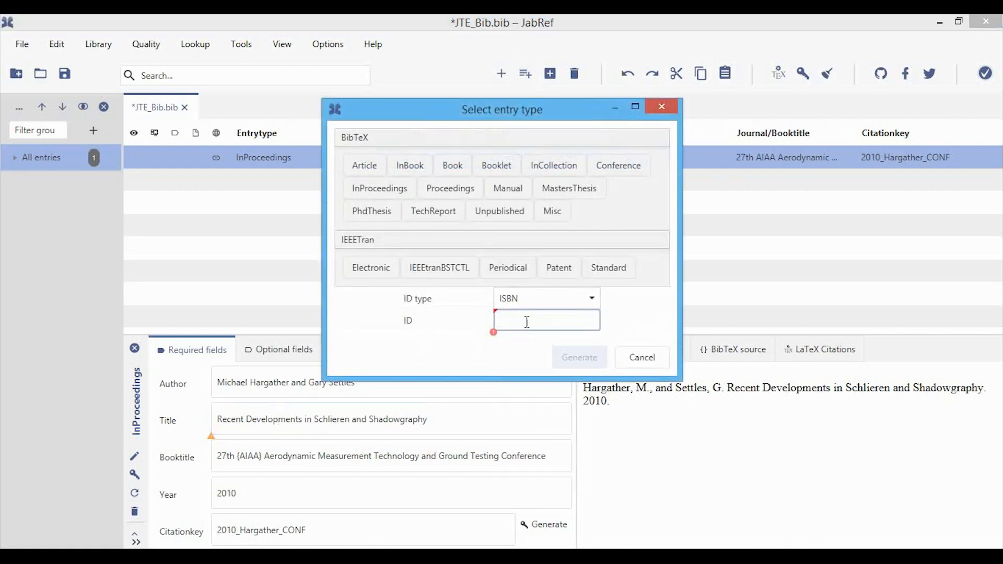
{"action": "key", "text": "ctrl+v"}
{"action": "left_click", "coordinate": [574, 356]}
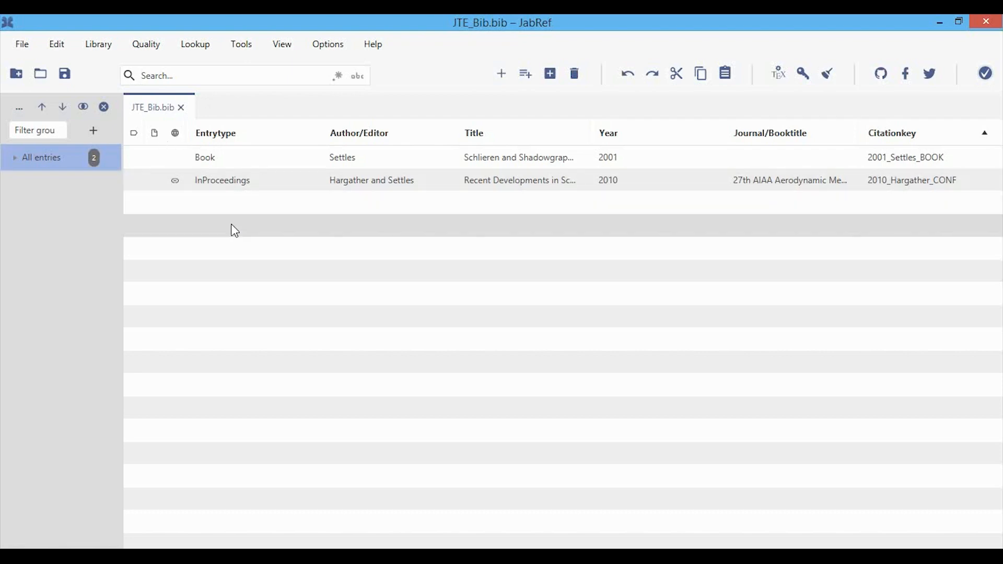
- Add the special columns Read status and Quality to the entry table in the JabRef preferences
{"action": "left_click", "coordinate": [318, 46]}
{"action": "left_click", "coordinate": [343, 73]}
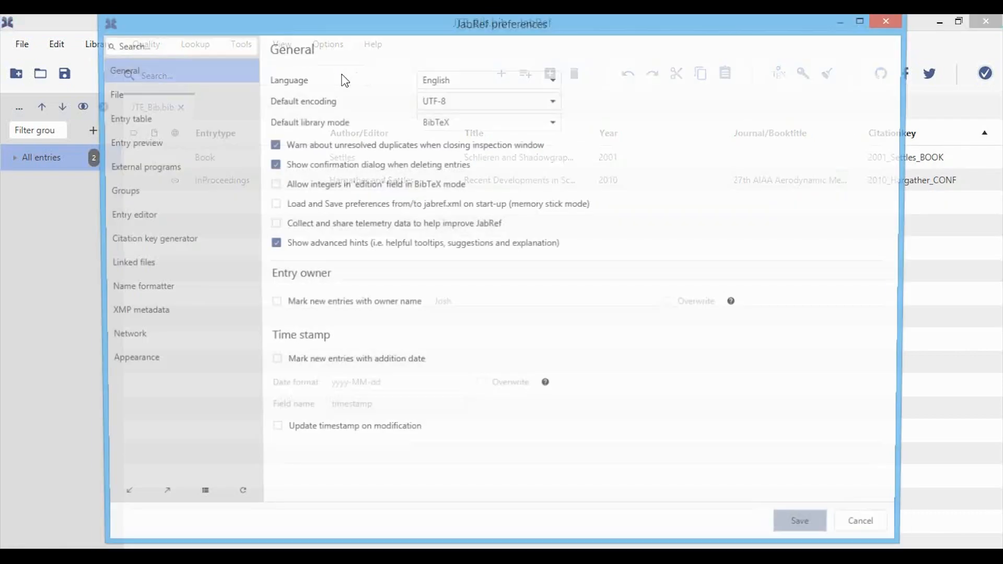
{"action": "left_click", "coordinate": [143, 119]}
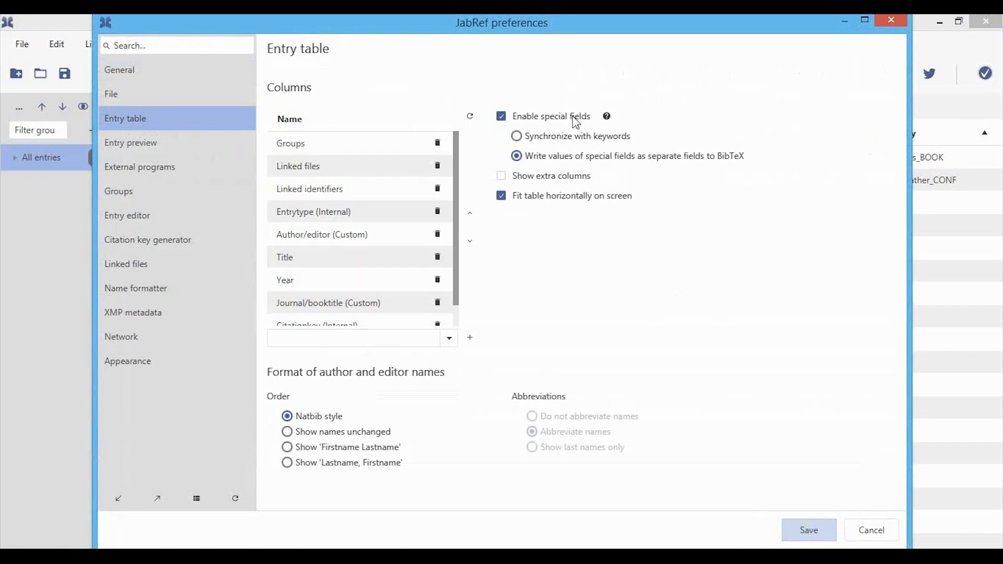
{"action": "left_click", "coordinate": [448, 338]}
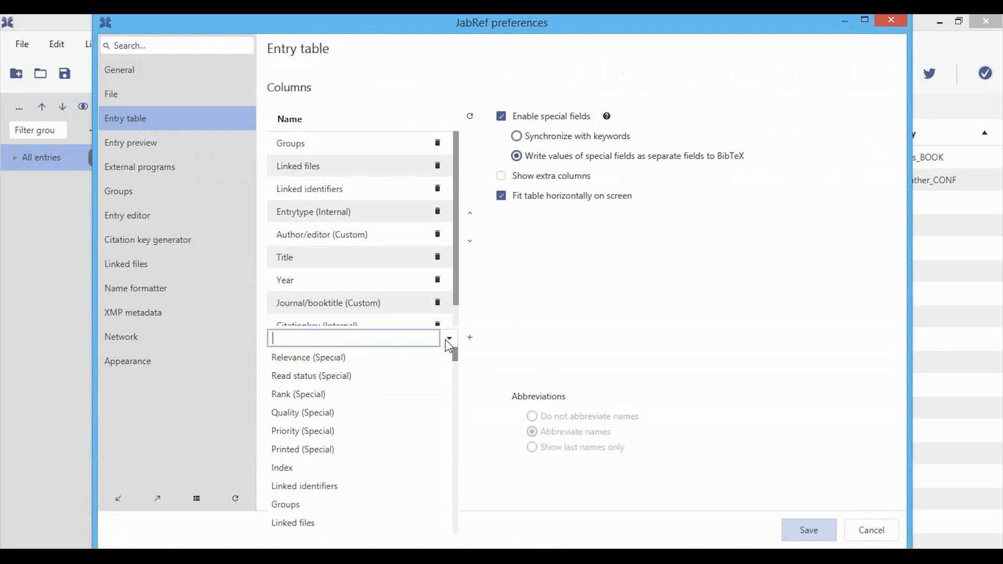
{"action": "left_click", "coordinate": [376, 375]}
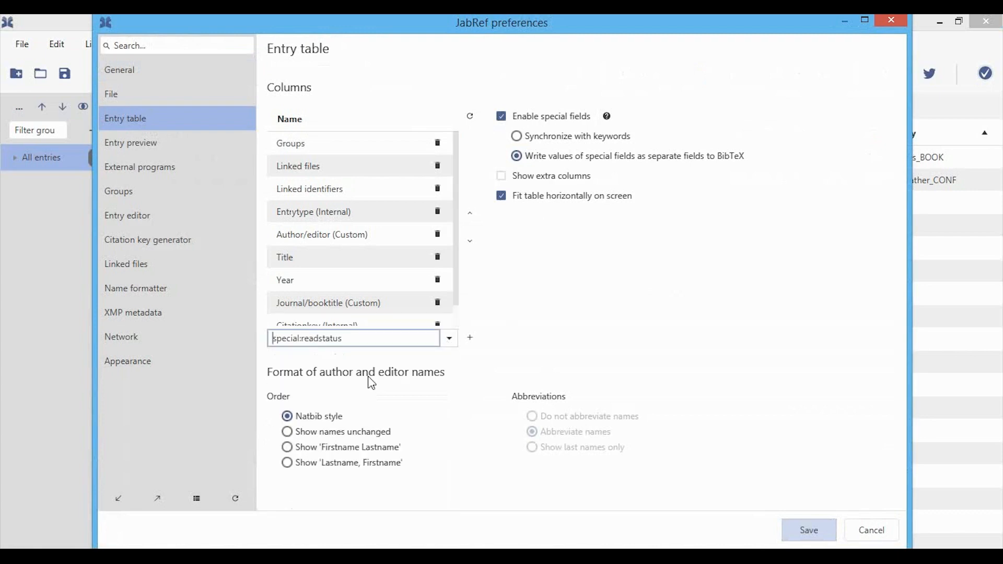
{"action": "left_click", "coordinate": [469, 338]}
{"action": "left_click", "coordinate": [447, 341]}
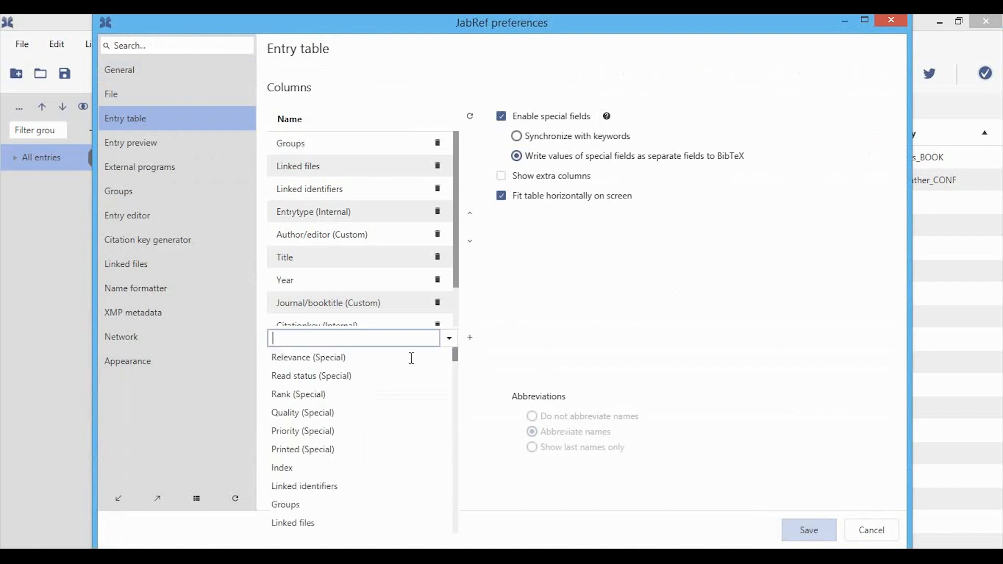
{"action": "left_click", "coordinate": [342, 412]}
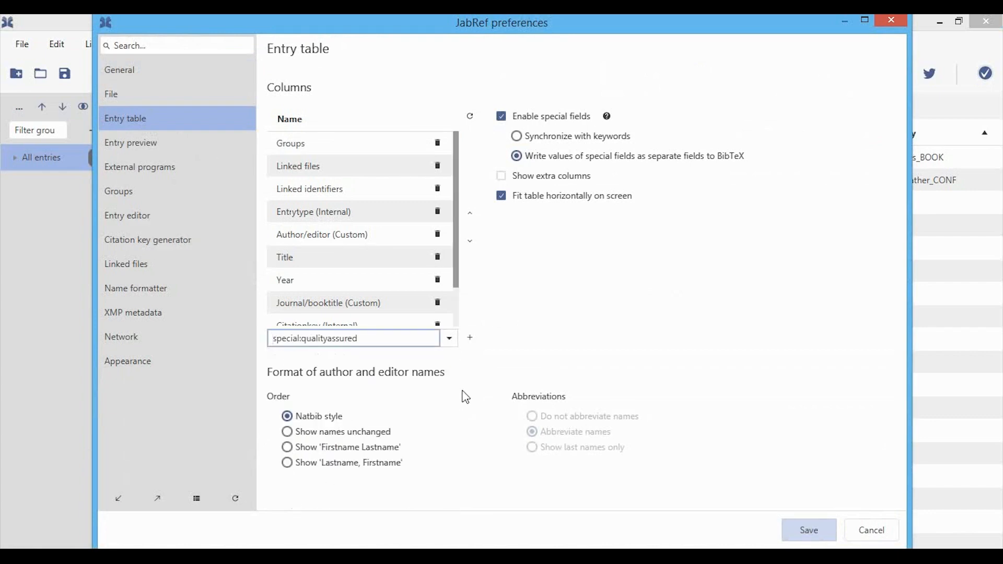
{"action": "left_click", "coordinate": [470, 338]}
- Move the Quality column up the entry table's column order to above Groups
{"action": "left_click_drag", "start_coordinate": [458, 269], "coordinate": [454, 313]}
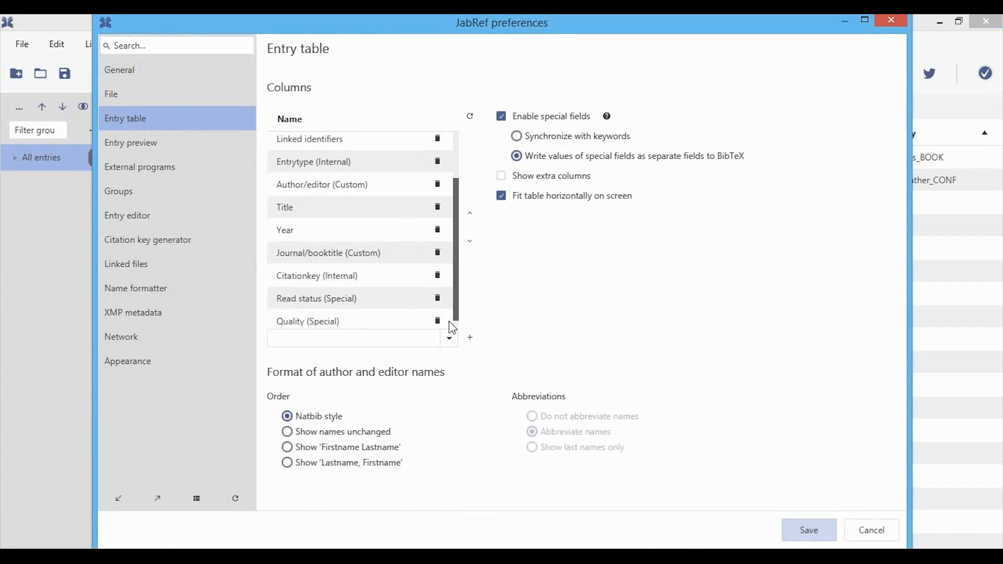
{"action": "left_click", "coordinate": [373, 315]}
{"action": "double_click", "coordinate": [470, 215]}
{"action": "double_click", "coordinate": [470, 215]}
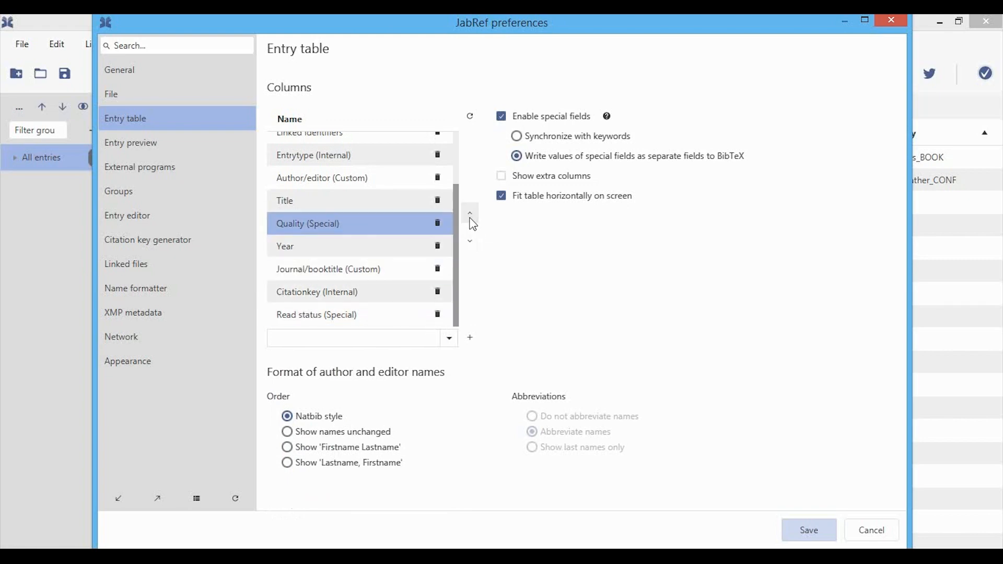
{"action": "double_click", "coordinate": [470, 216]}
{"action": "double_click", "coordinate": [470, 215]}
{"action": "left_click", "coordinate": [470, 215]}
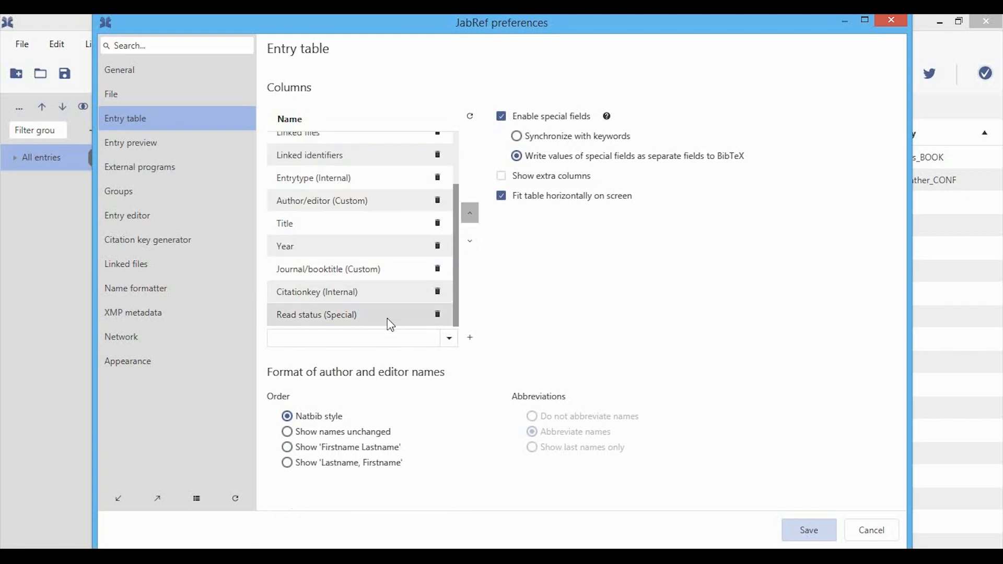
- Move the Read status column up the entry table's column order to above Groups
{"action": "left_click", "coordinate": [387, 318]}
{"action": "left_click", "coordinate": [475, 220]}
{"action": "double_click", "coordinate": [475, 218]}
{"action": "double_click", "coordinate": [475, 218]}
{"action": "double_click", "coordinate": [475, 218]}
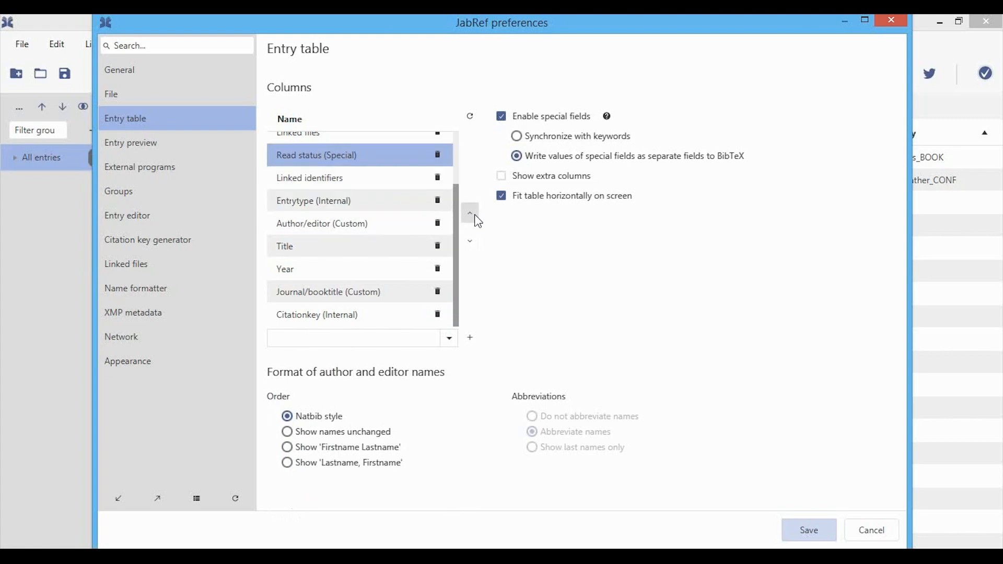
{"action": "left_click", "coordinate": [475, 218]}
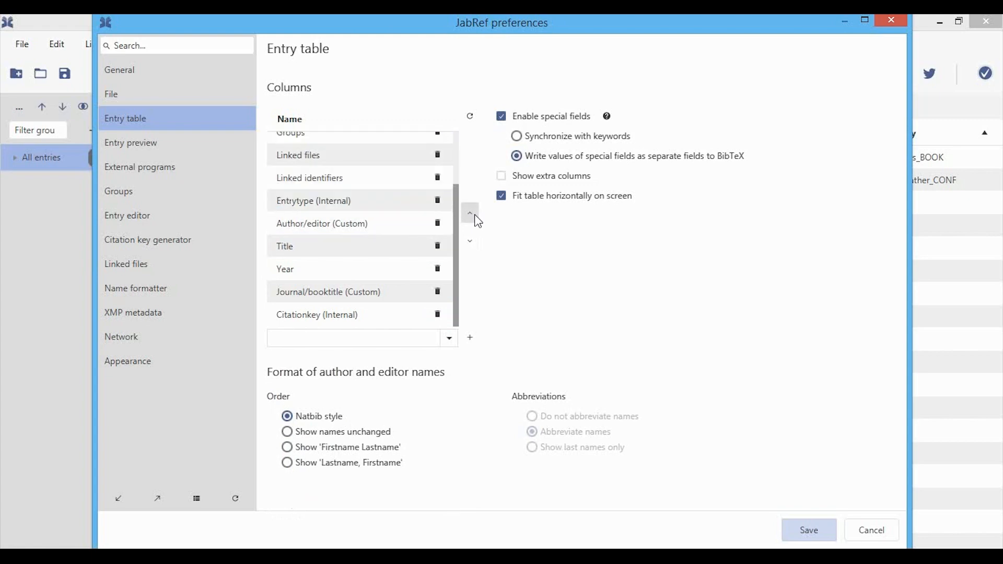
- Save the entry table preferences and set the 2001 Book entry's read status to skimmed
{"action": "left_click", "coordinate": [816, 527]}
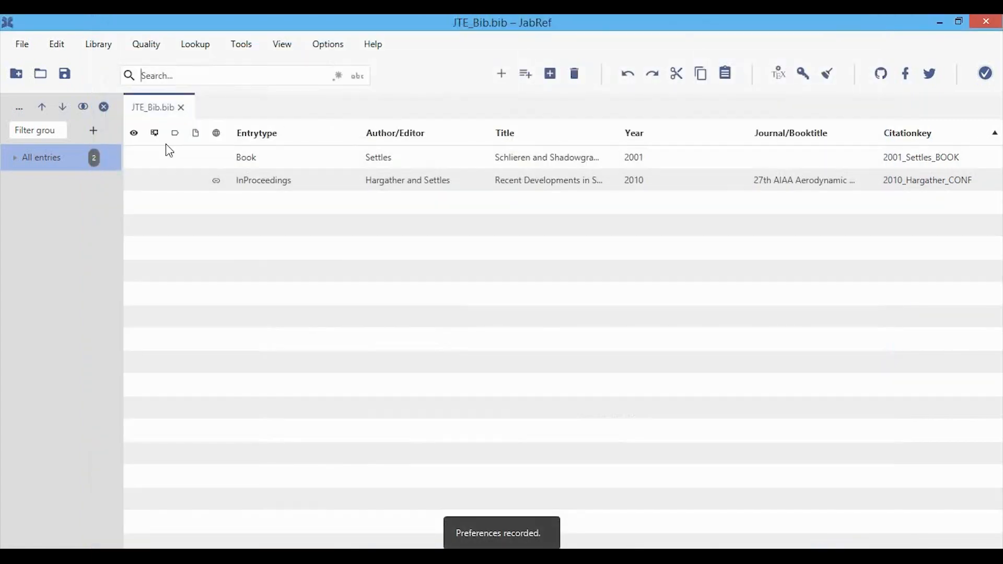
{"action": "left_click", "coordinate": [209, 157]}
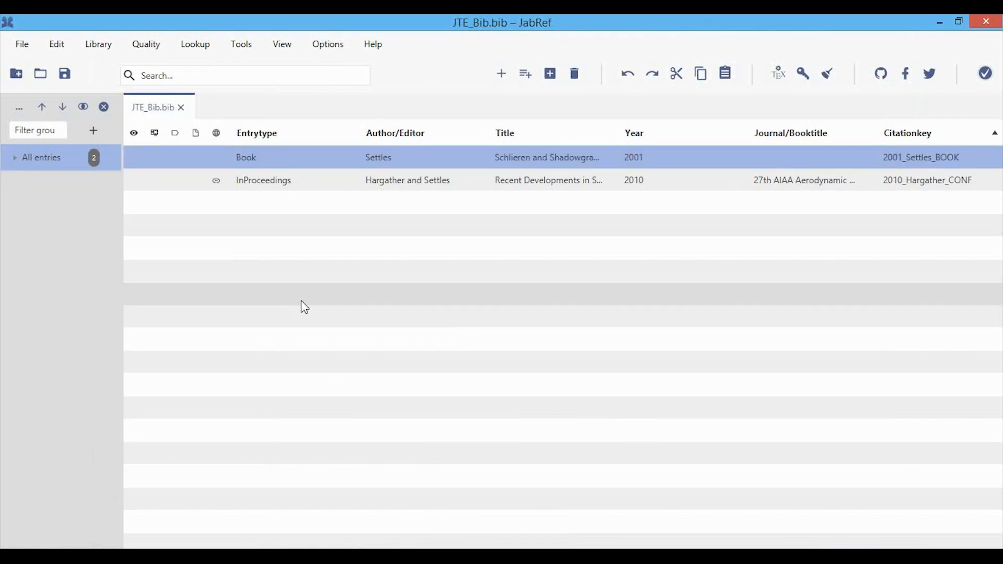
{"action": "left_click", "coordinate": [139, 162]}
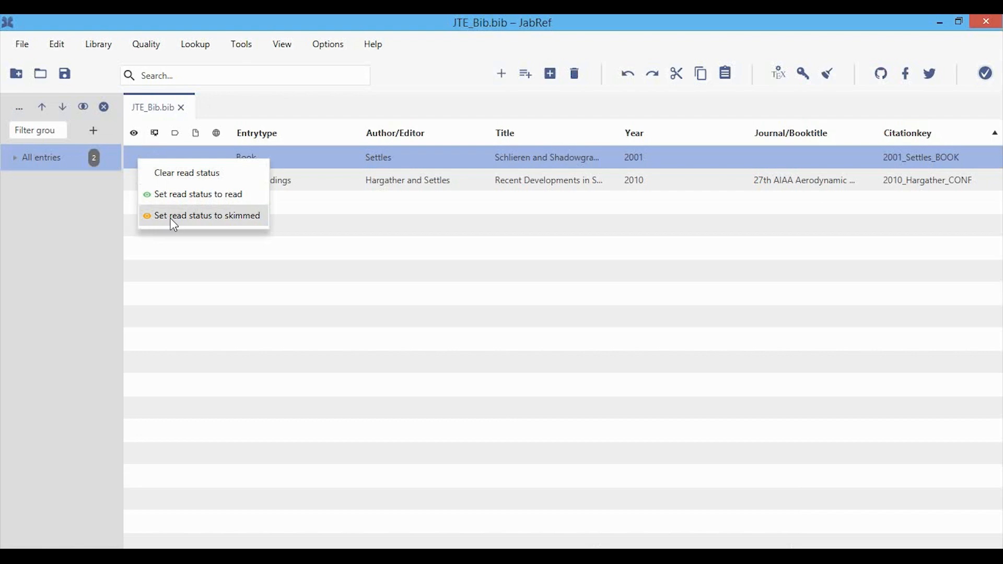
{"action": "left_click", "coordinate": [174, 215]}
- Set the 2010 InProceedings entry's read status to read, and clear that status again
{"action": "left_click", "coordinate": [140, 182]}
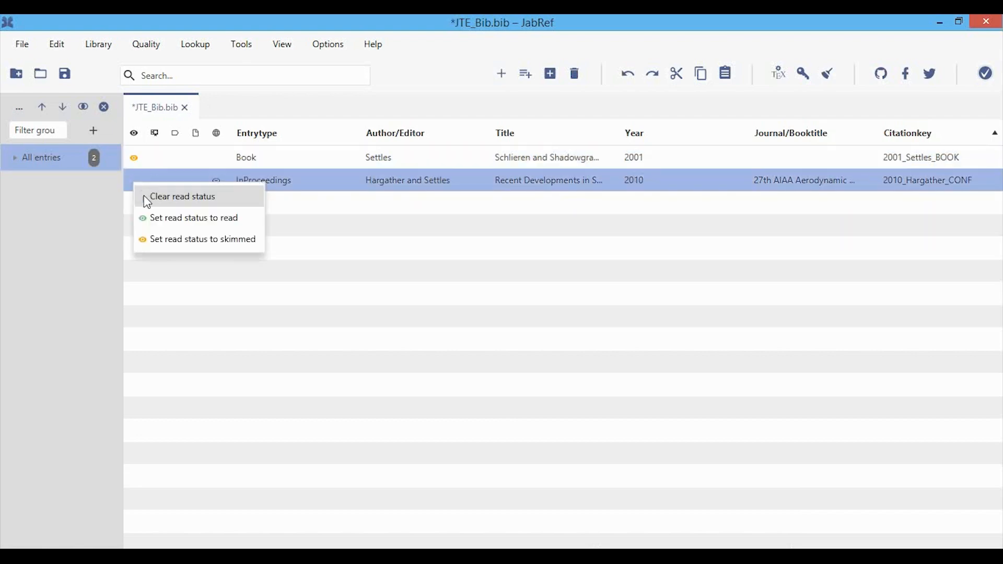
{"action": "left_click", "coordinate": [167, 219]}
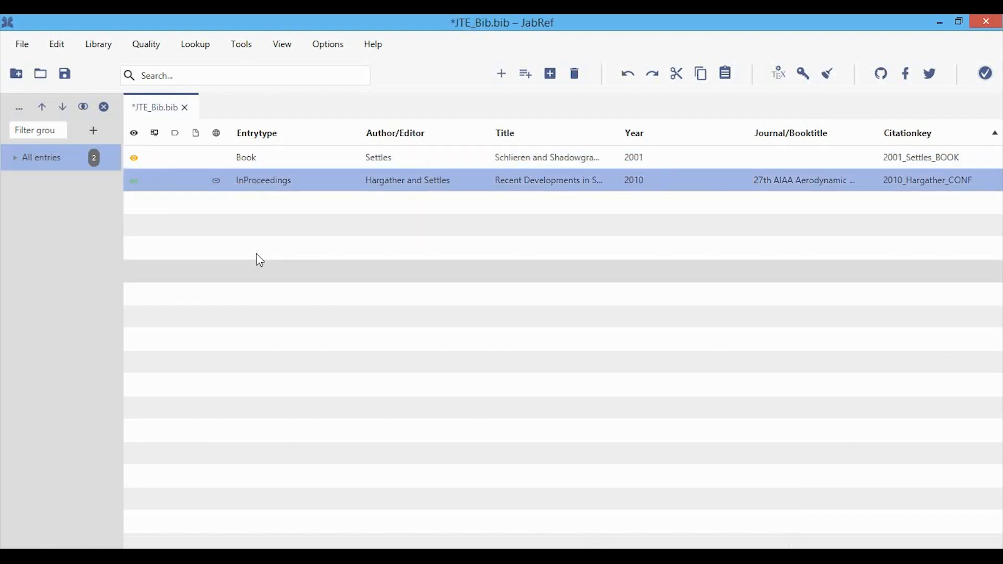
{"action": "left_click", "coordinate": [177, 163]}
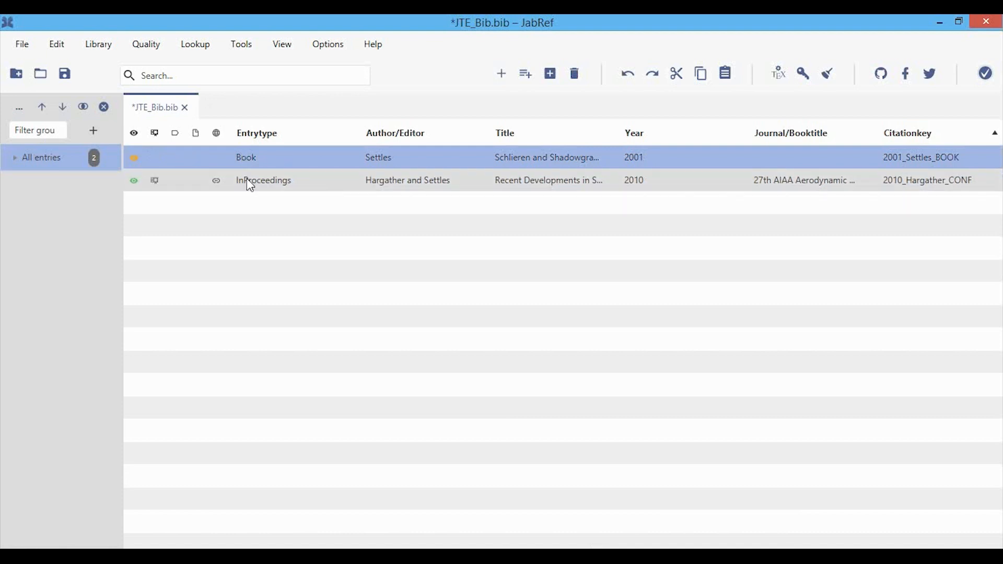
{"action": "left_click", "coordinate": [136, 183]}
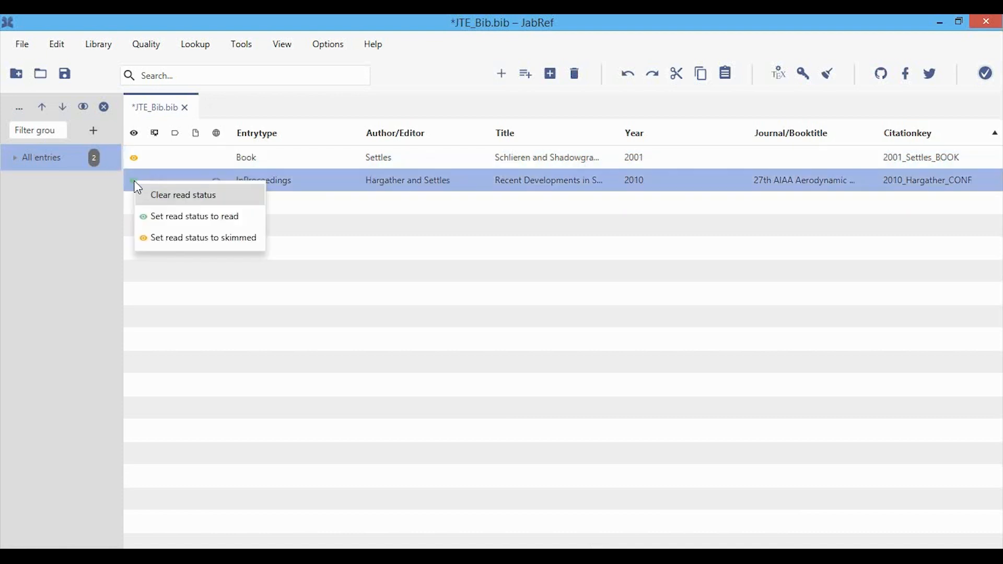
{"action": "left_click", "coordinate": [162, 197]}
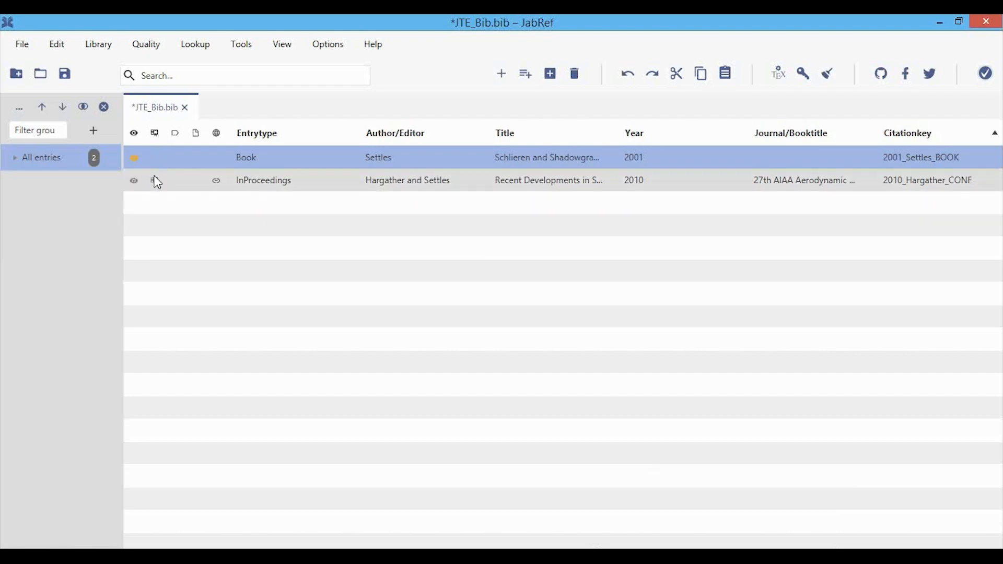
- Mark the 2001 Book entry as quality assured in the entry table and select the InProceedings entry
{"action": "left_click", "coordinate": [153, 157]}
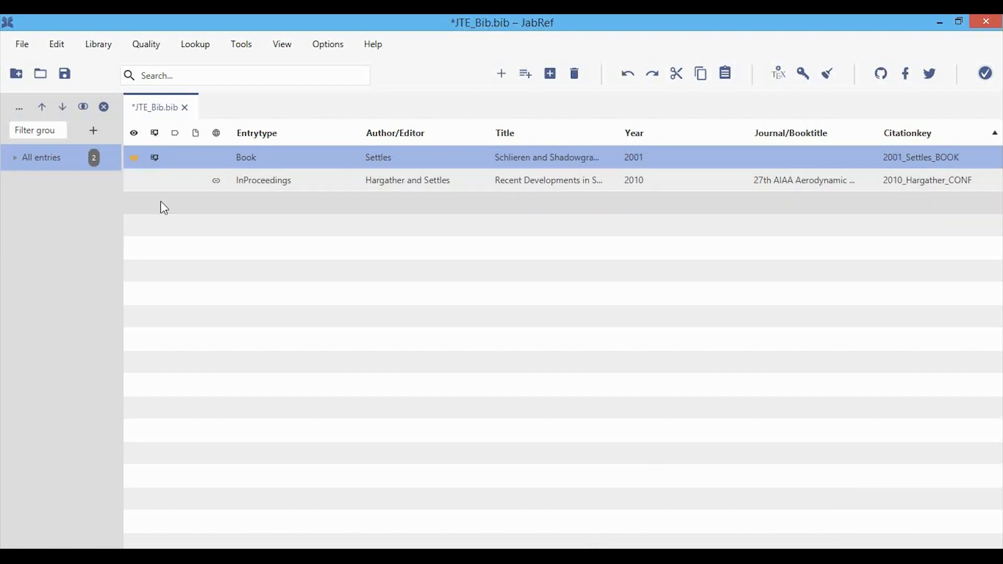
{"action": "left_click", "coordinate": [153, 158]}
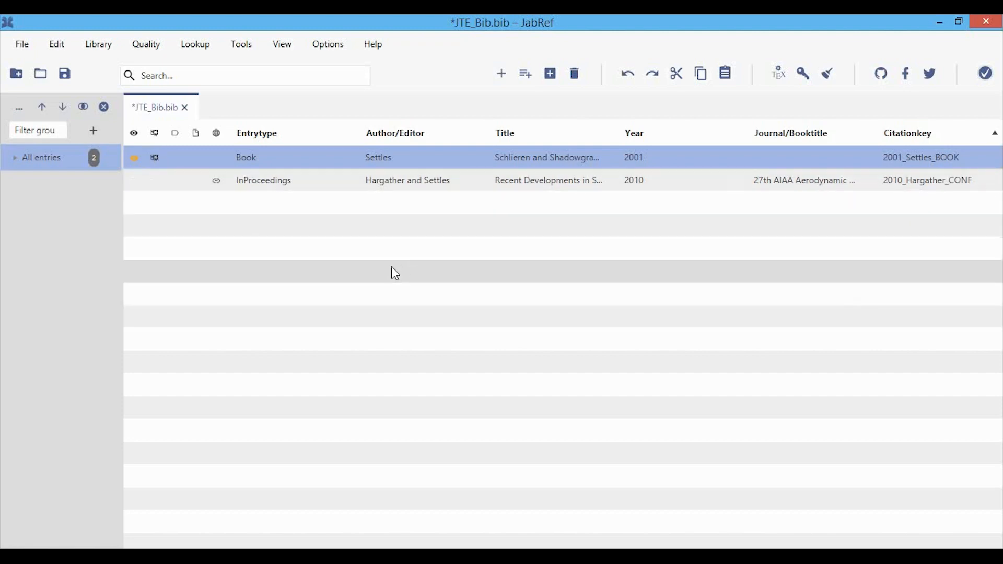
{"action": "left_click", "coordinate": [381, 183]}
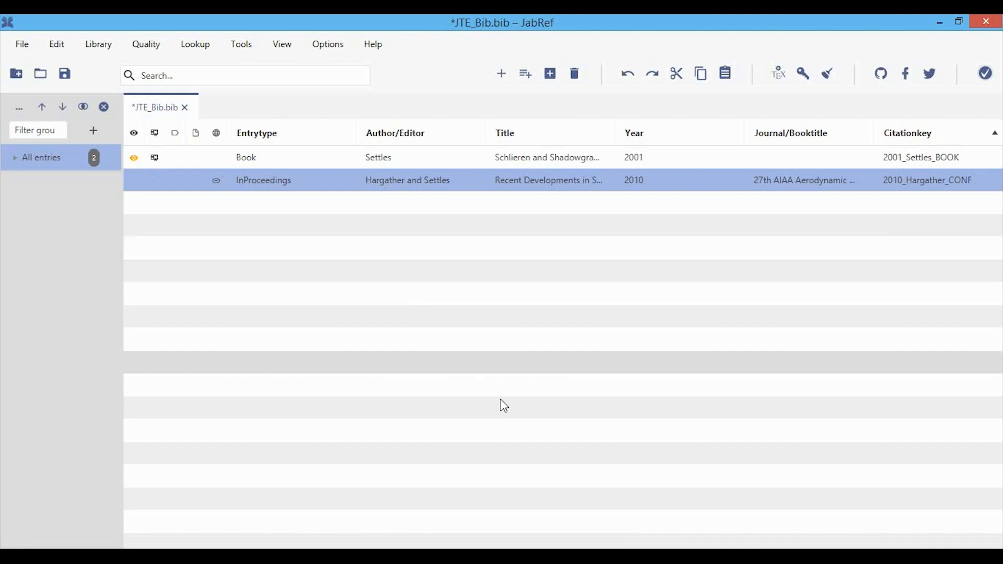
- Switch to the browser and copy the DOI link of the Applied Optics article on dynamically ranged Rayleigh beacons
{"action": "left_click", "coordinate": [570, 549]}
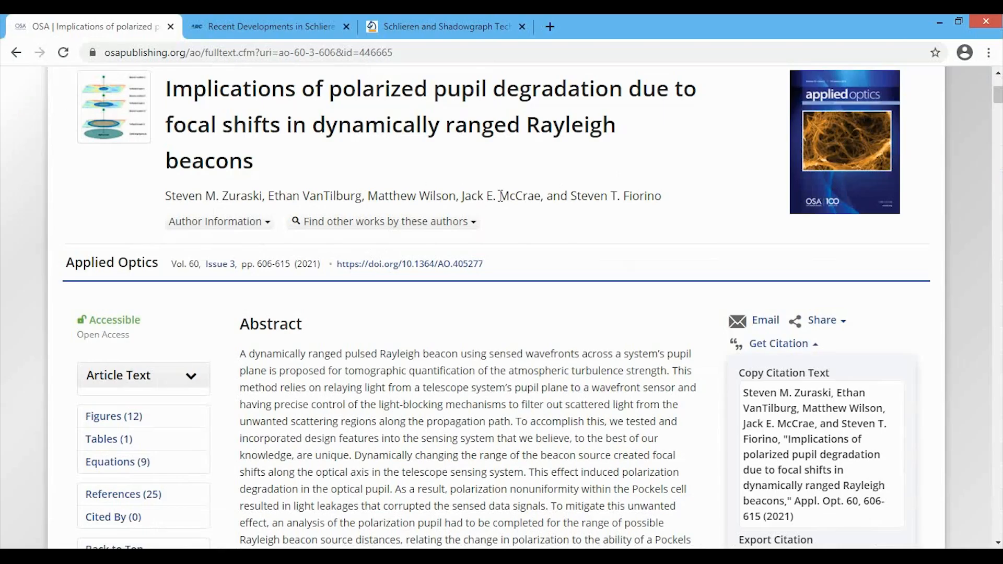
{"action": "left_click_drag", "start_coordinate": [510, 266], "coordinate": [337, 264]}
{"action": "key", "text": "ctrl+c"}
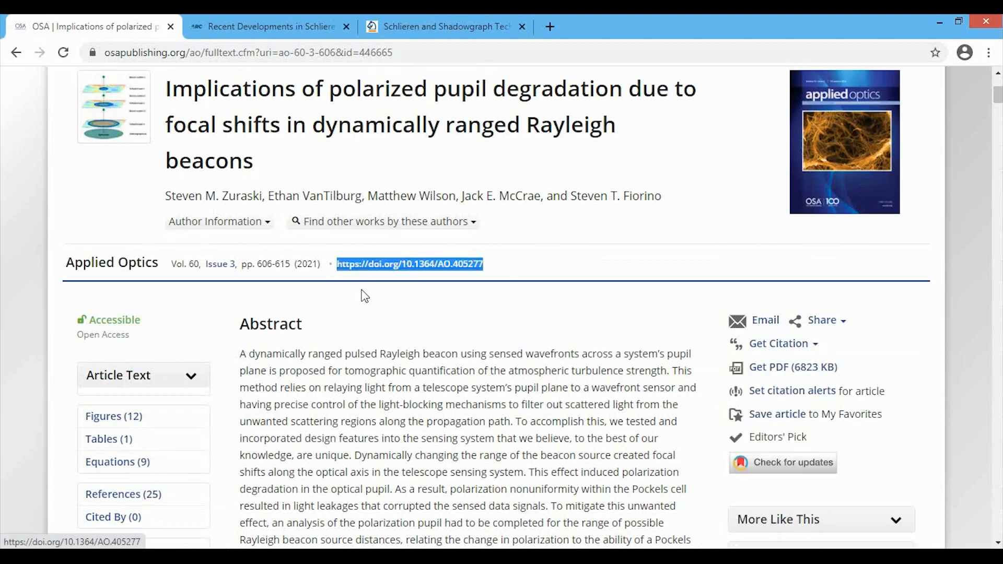
{"action": "left_click", "coordinate": [516, 548]}
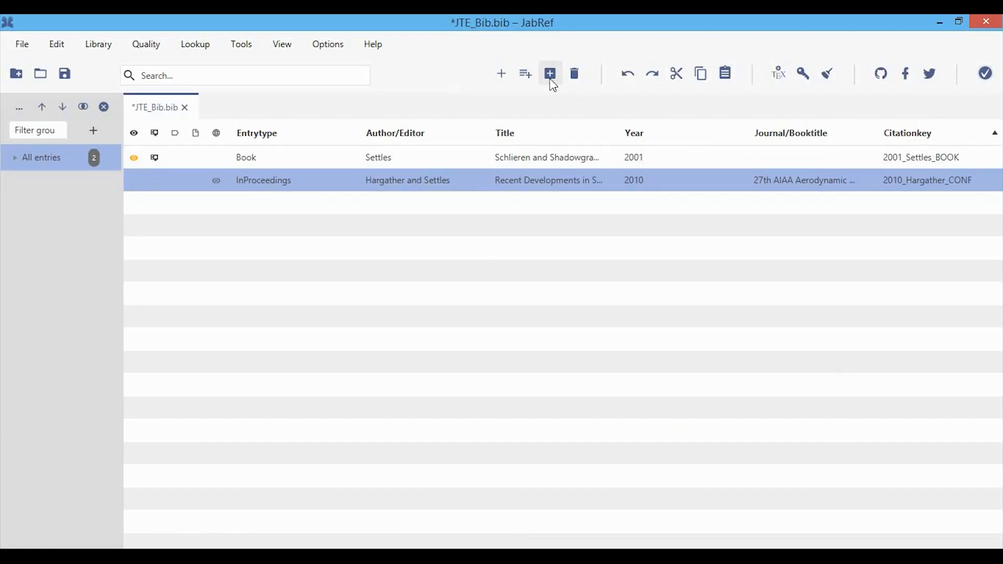
{"action": "left_click", "coordinate": [525, 78]}
{"action": "left_click", "coordinate": [521, 298]}
{"action": "left_click", "coordinate": [515, 354]}
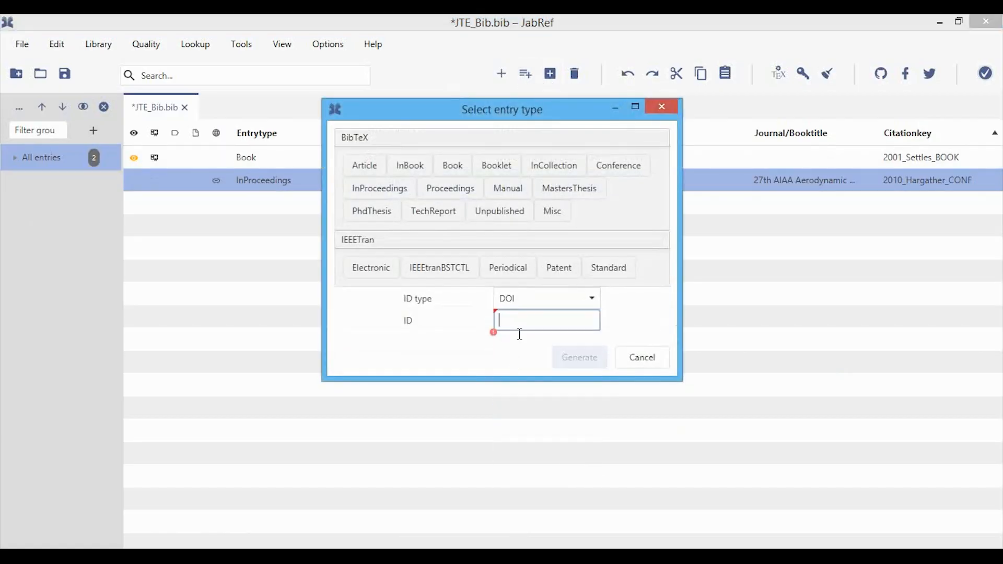
{"action": "left_click", "coordinate": [521, 325]}
{"action": "key", "text": "ctrl+v"}
{"action": "left_click", "coordinate": [568, 361]}
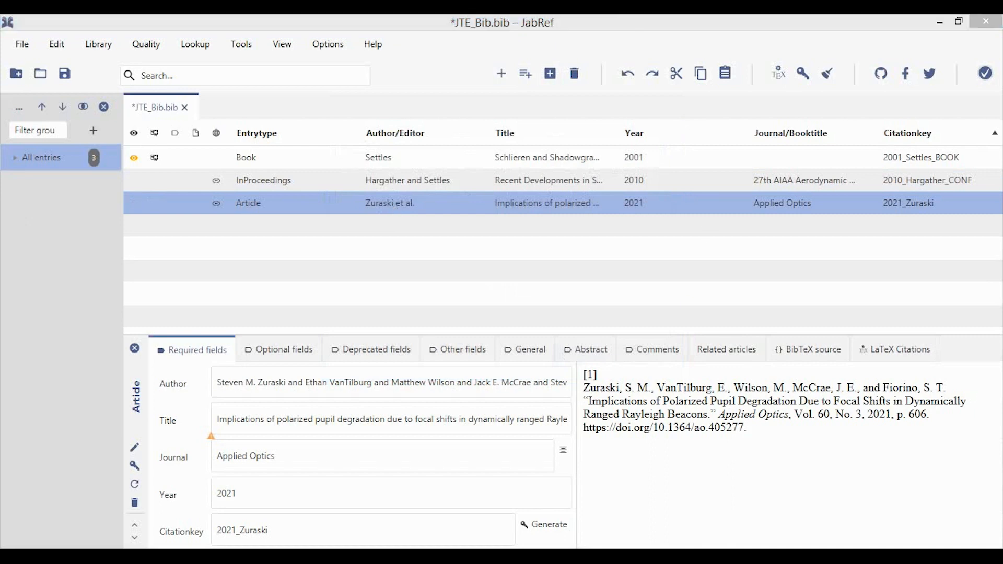
- Look in the Papers folder inside Introduction_to_JabRef in File Explorer for the article's PDF, and return to JabRef
{"action": "left_click_drag", "start_coordinate": [1002, 181], "coordinate": [443, 137]}
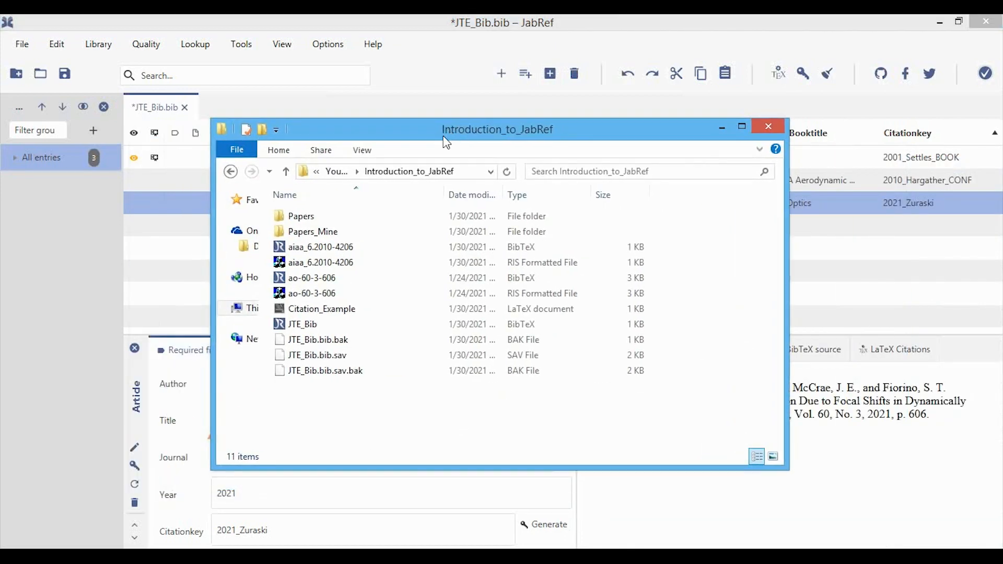
{"action": "double_click", "coordinate": [332, 217]}
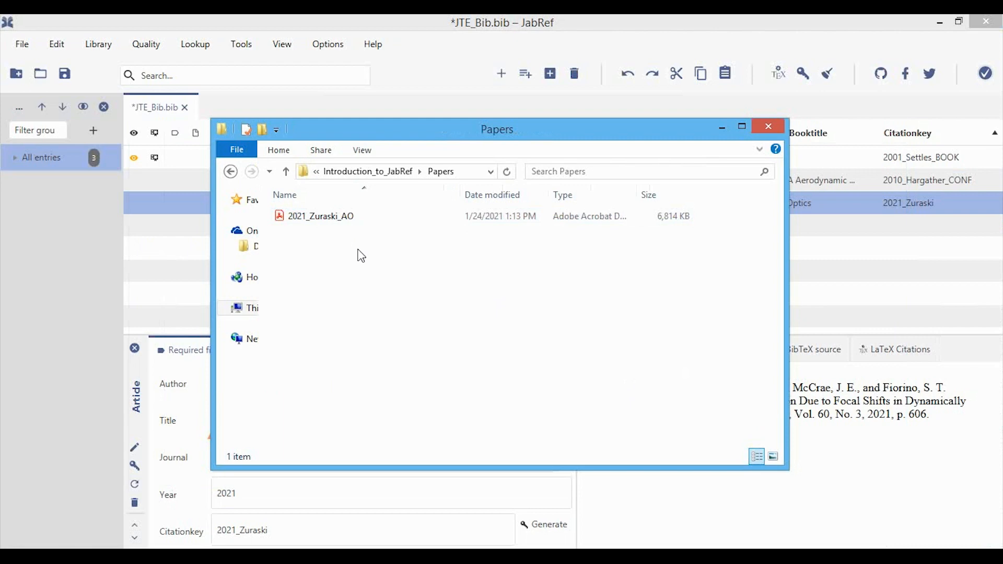
{"action": "key", "text": "alt+Tab"}
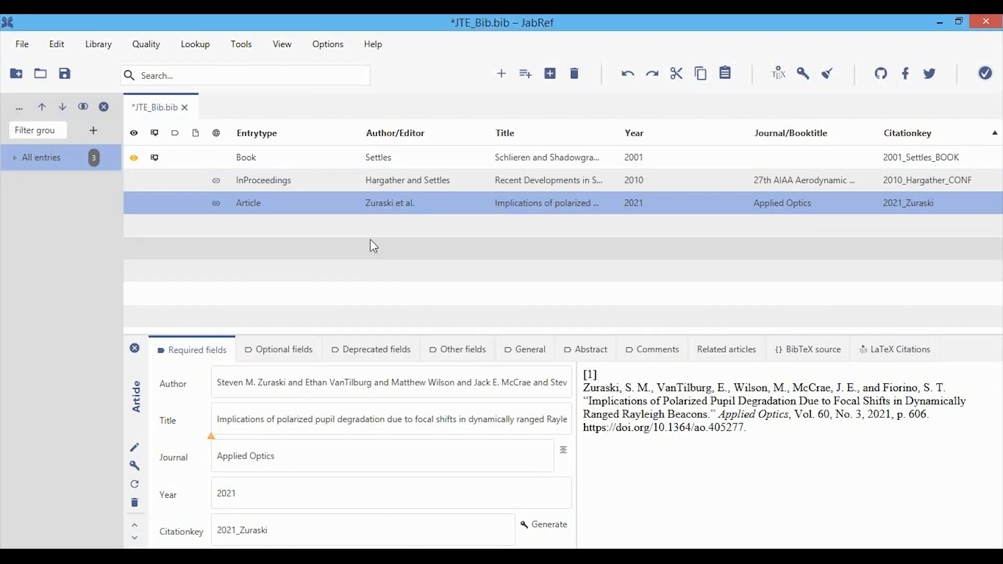
- Attach 2021_Zuraski_AO.pdf from the Papers folder to the 2021 Article entry as a PDF and view the linked file
{"action": "right_click", "coordinate": [328, 203]}
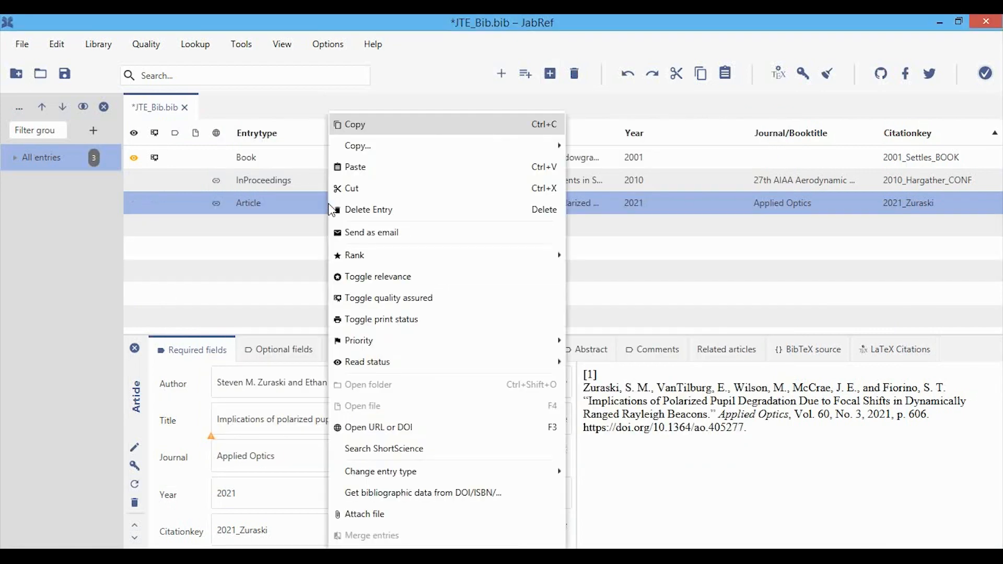
{"action": "left_click", "coordinate": [387, 513]}
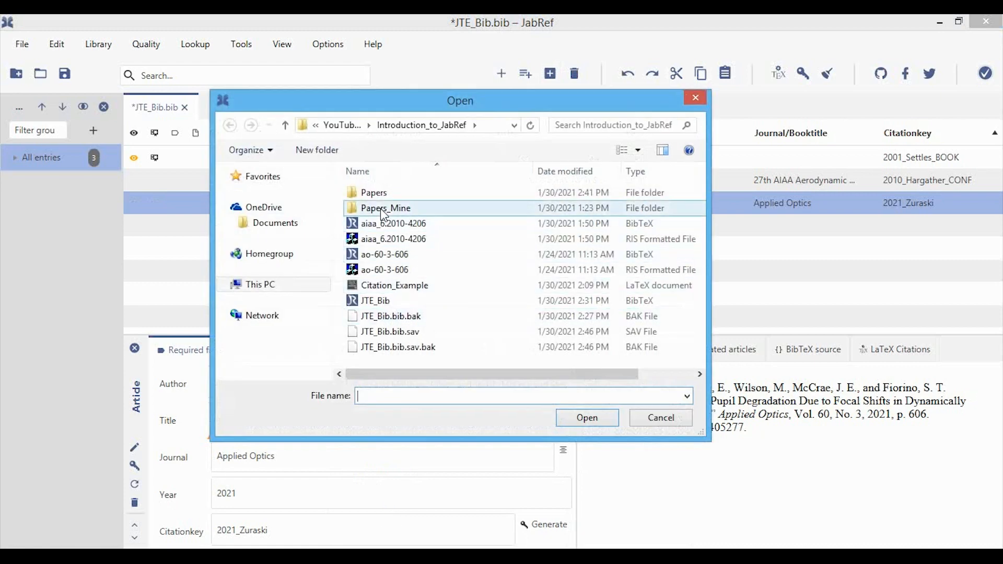
{"action": "left_click", "coordinate": [384, 192]}
{"action": "double_click", "coordinate": [386, 197]}
{"action": "double_click", "coordinate": [387, 200]}
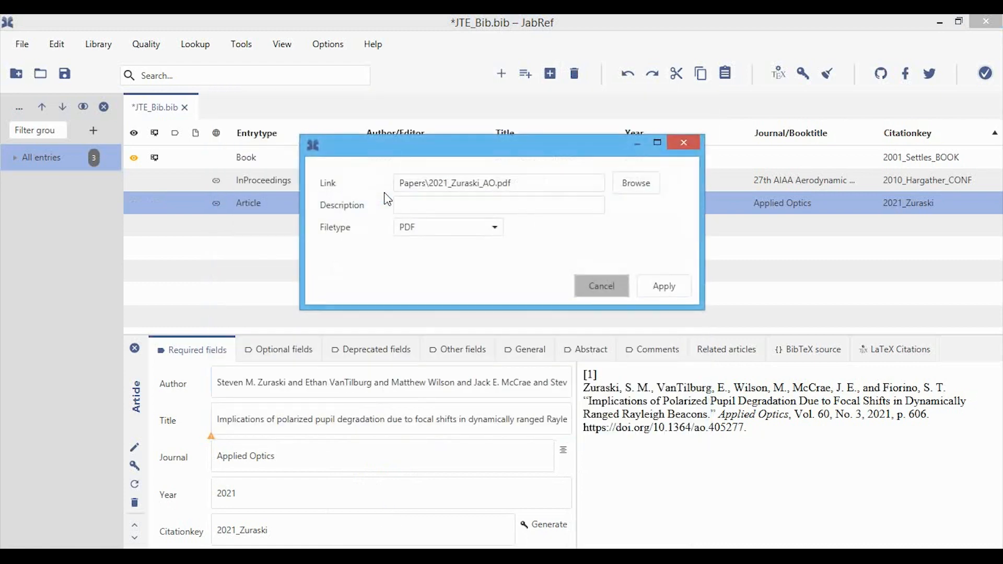
{"action": "left_click", "coordinate": [660, 284]}
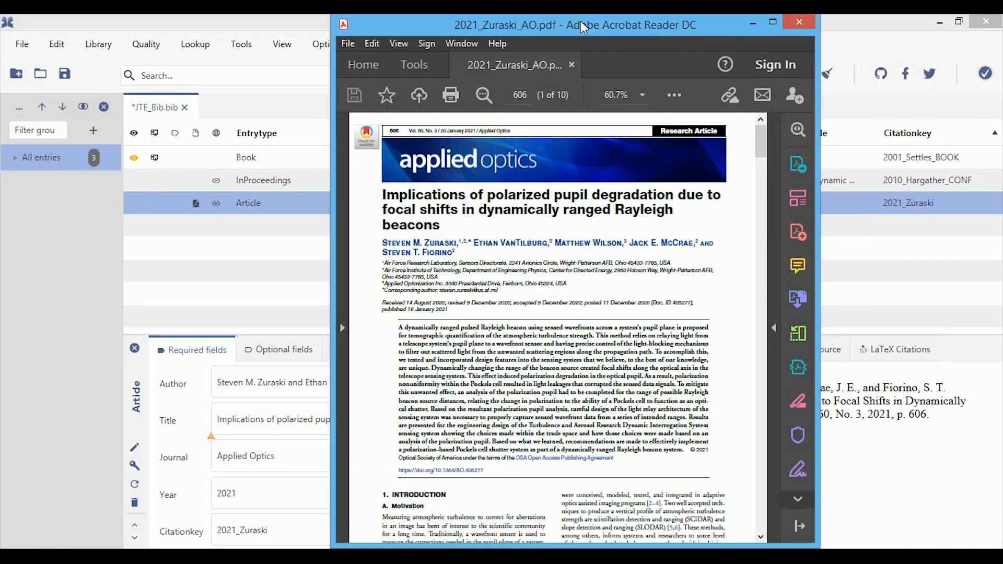
{"action": "left_click_drag", "start_coordinate": [581, 21], "coordinate": [450, 30]}
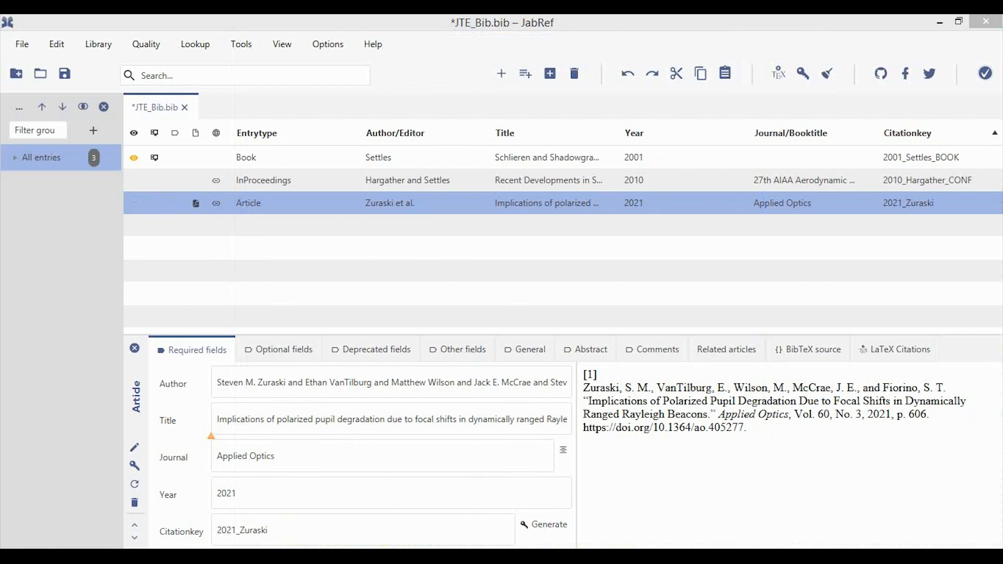
- Remove the linked PDF from the 2021 Article entry's general fields without deleting it from disk
{"action": "left_click", "coordinate": [526, 351]}
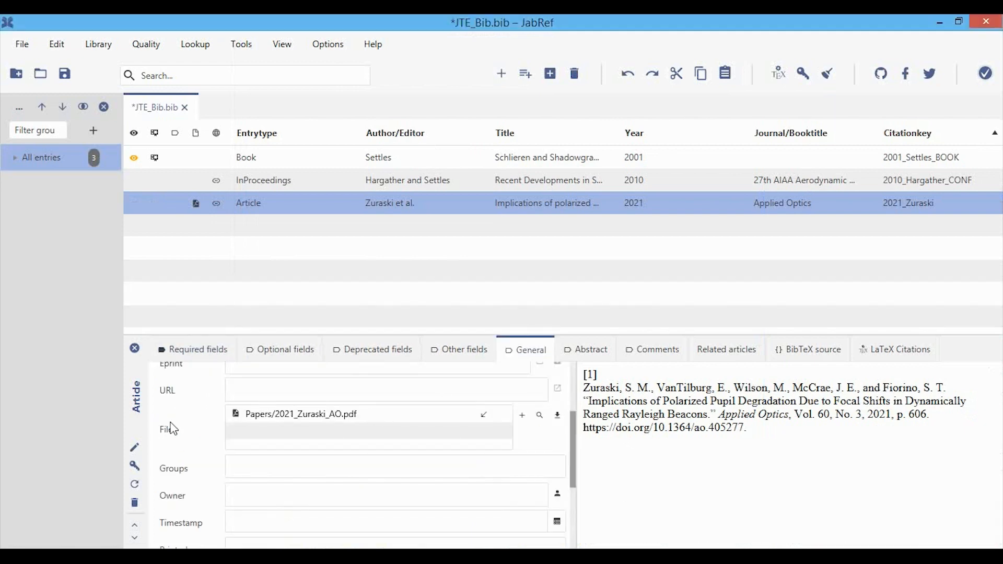
{"action": "left_click", "coordinate": [267, 418]}
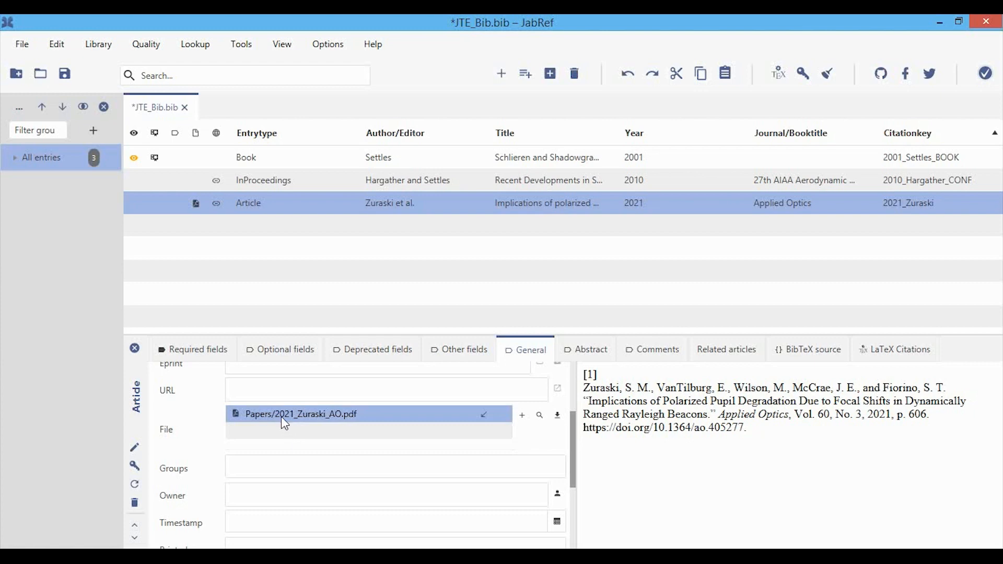
{"action": "key", "text": "Delete"}
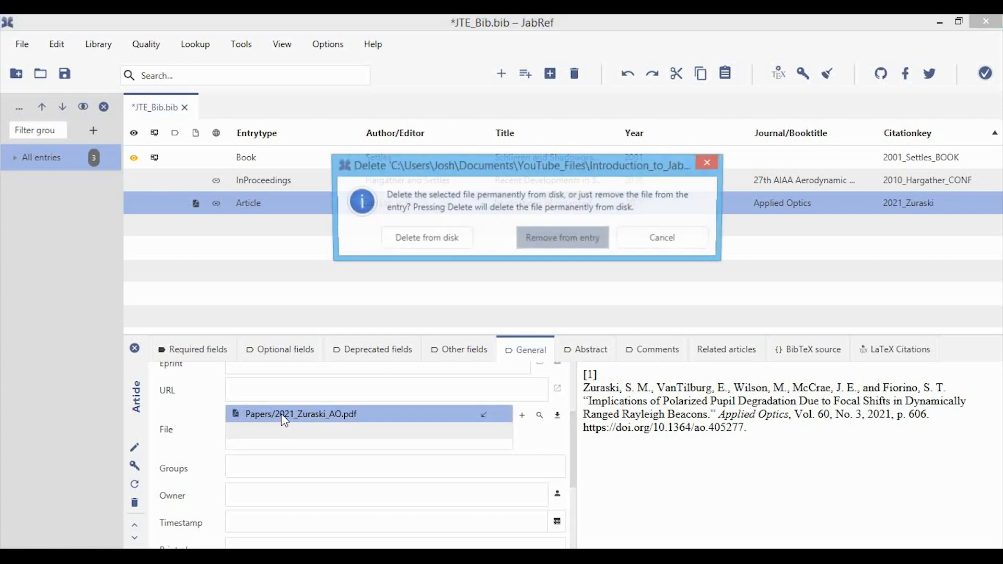
{"action": "left_click", "coordinate": [574, 243]}
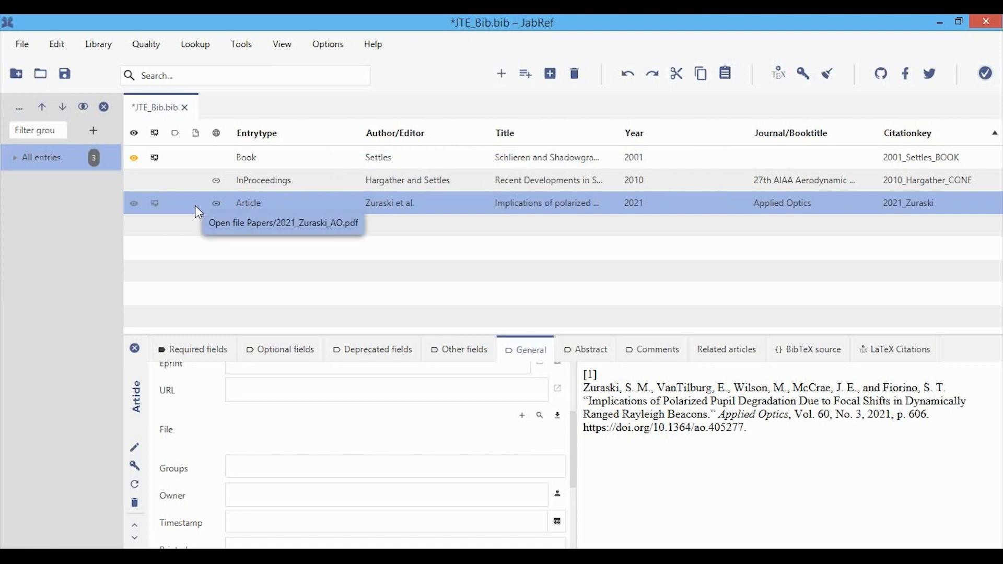
- Examine the DOI and URL fields among the general fields of the 2010 InProceedings entry
{"action": "key", "text": "Up"}
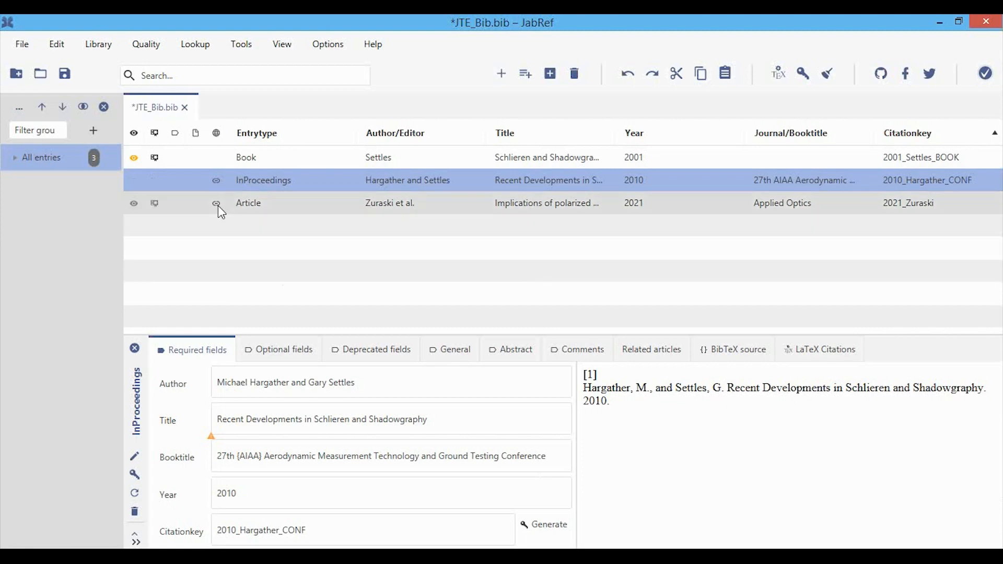
{"action": "mouse_move", "coordinate": [217, 205]}
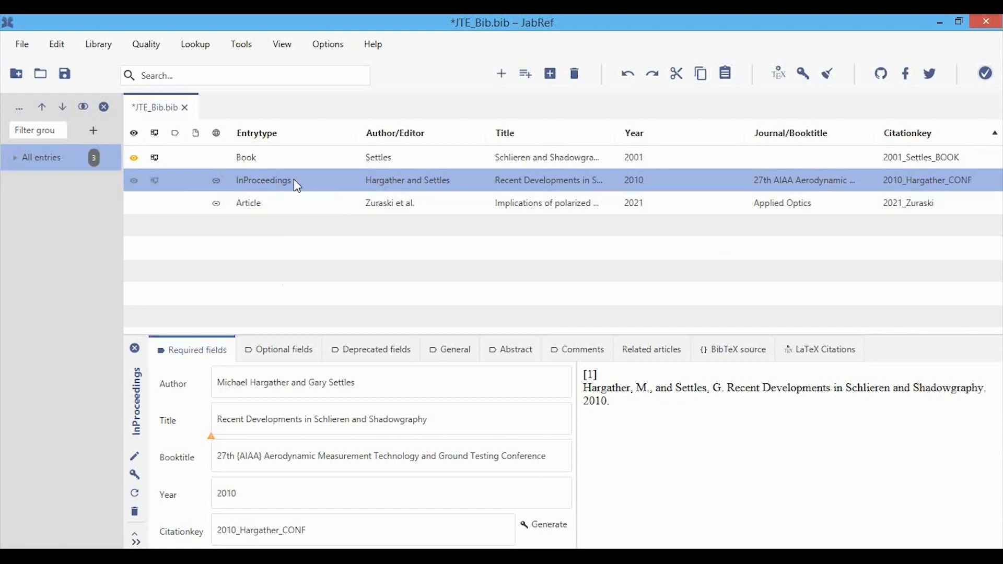
{"action": "left_click", "coordinate": [452, 349]}
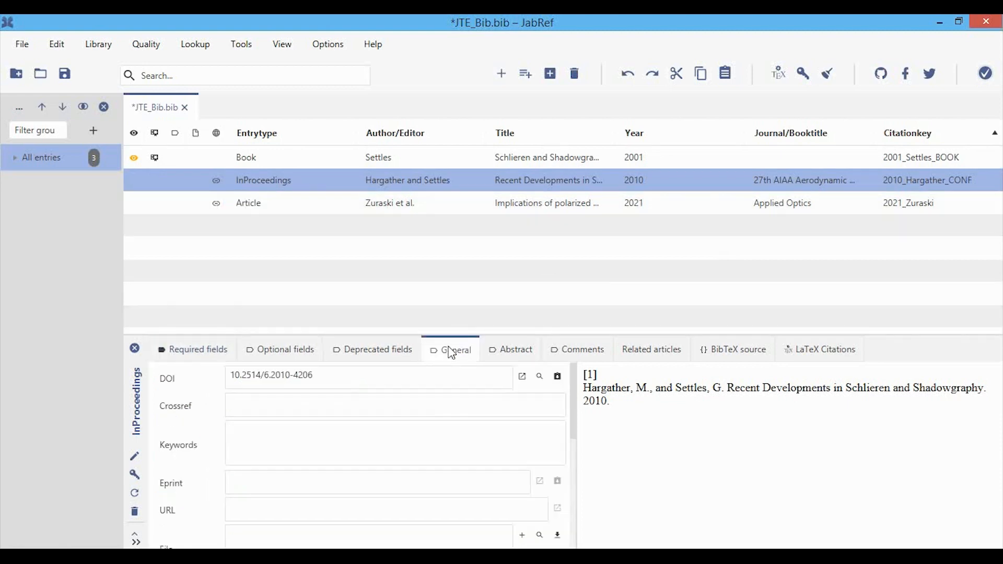
{"action": "left_click", "coordinate": [331, 375]}
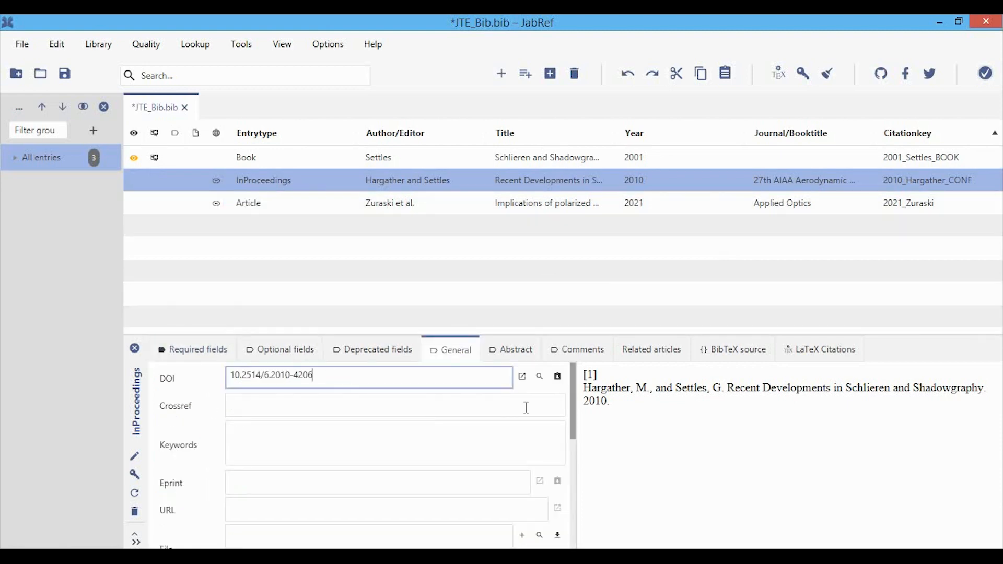
{"action": "left_click", "coordinate": [260, 513]}
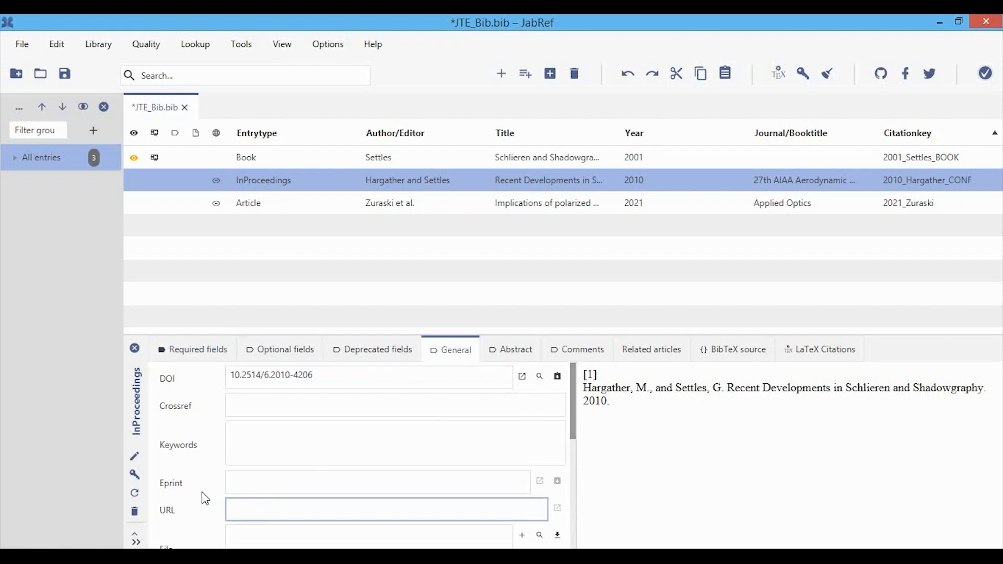
{"action": "left_click", "coordinate": [326, 253]}
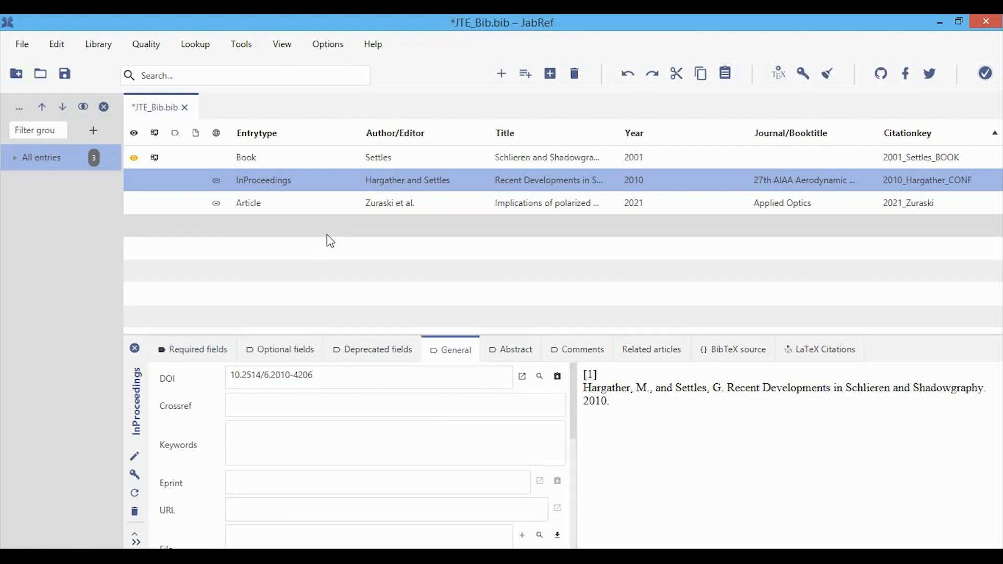
- Import the article entry from the ao-60-3-606 BibTeX file into the JTE_Bib library
{"action": "key", "text": "ctrl+o"}
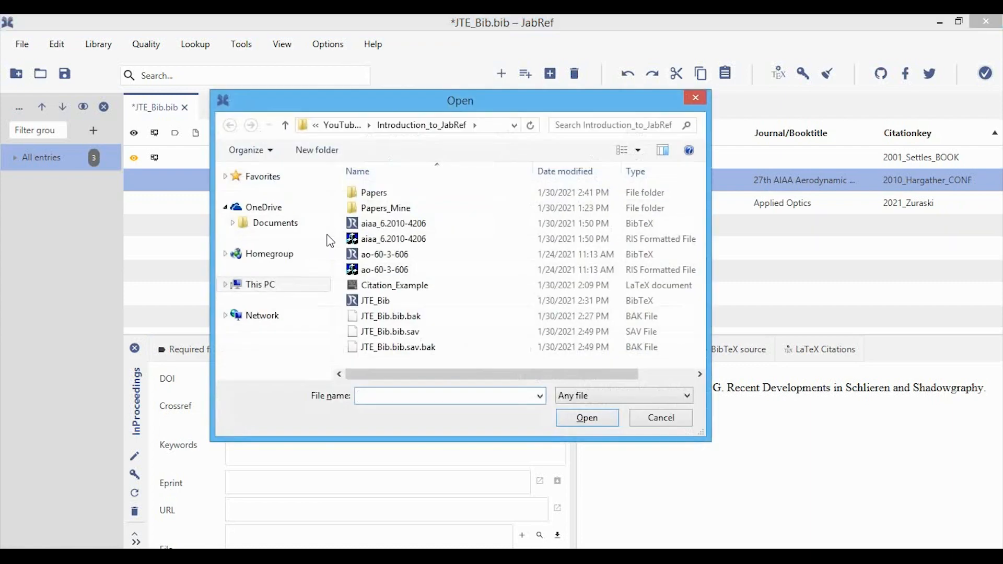
{"action": "double_click", "coordinate": [393, 255]}
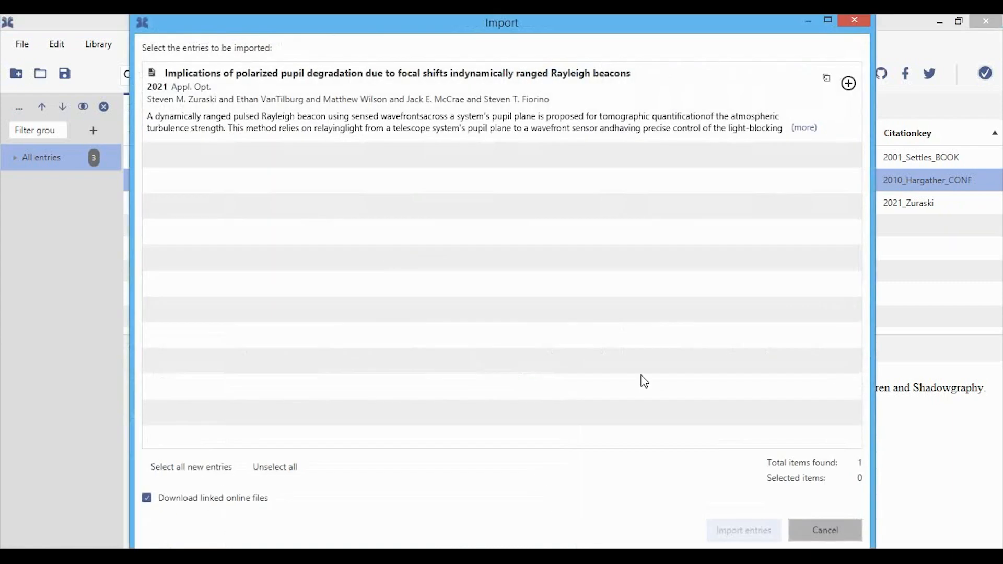
{"action": "left_click", "coordinate": [770, 522]}
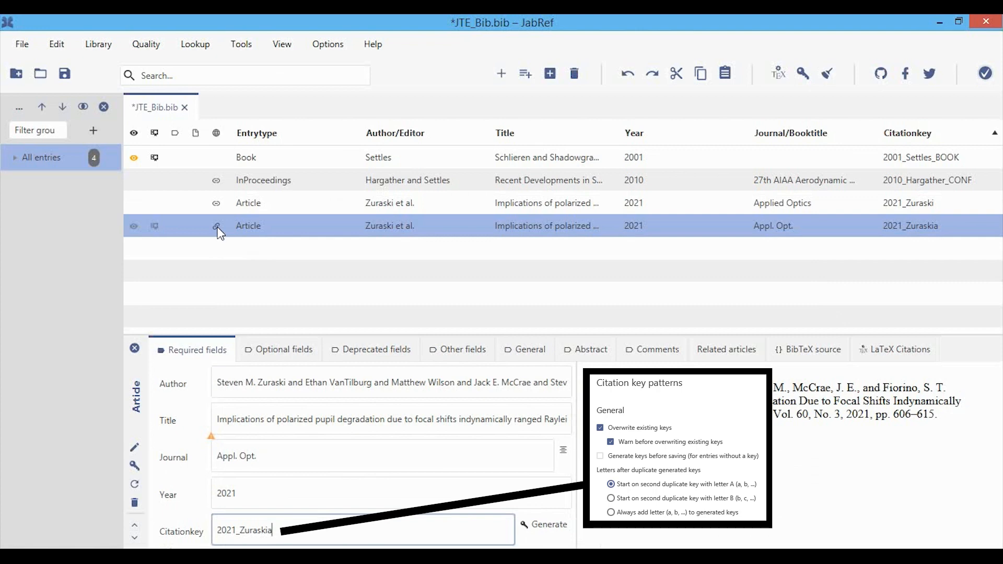
- Examine the web links of the newly imported 2021 Appl. Opt. article and its DOI and URL among the general fields
{"action": "left_click", "coordinate": [216, 228]}
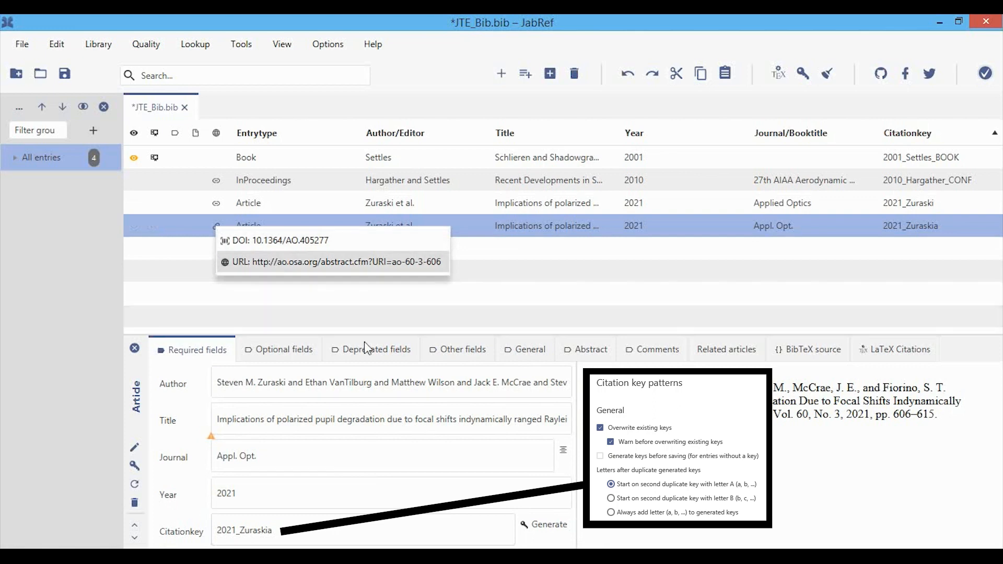
{"action": "left_click", "coordinate": [531, 350]}
{"action": "left_click", "coordinate": [331, 374]}
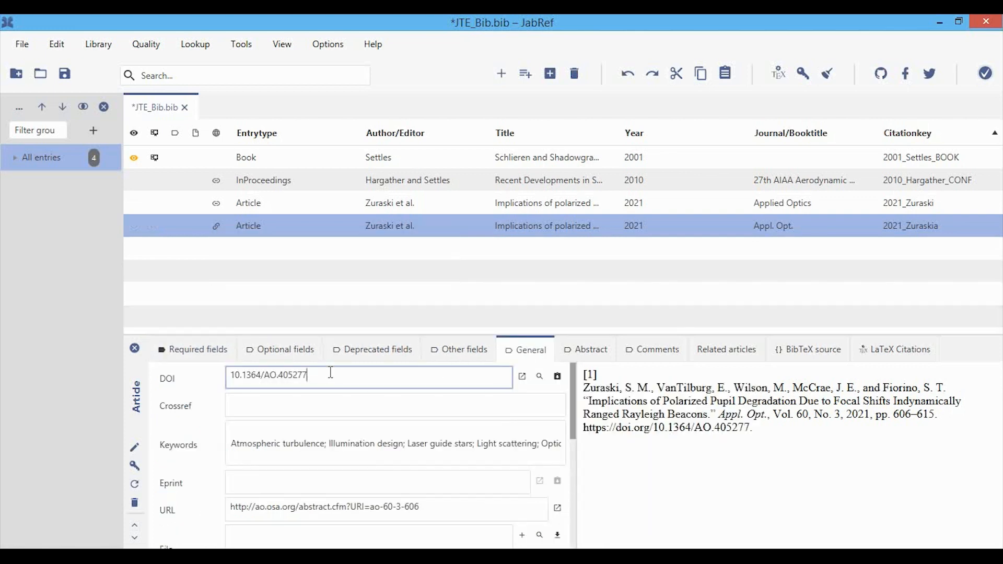
{"action": "left_click", "coordinate": [427, 510]}
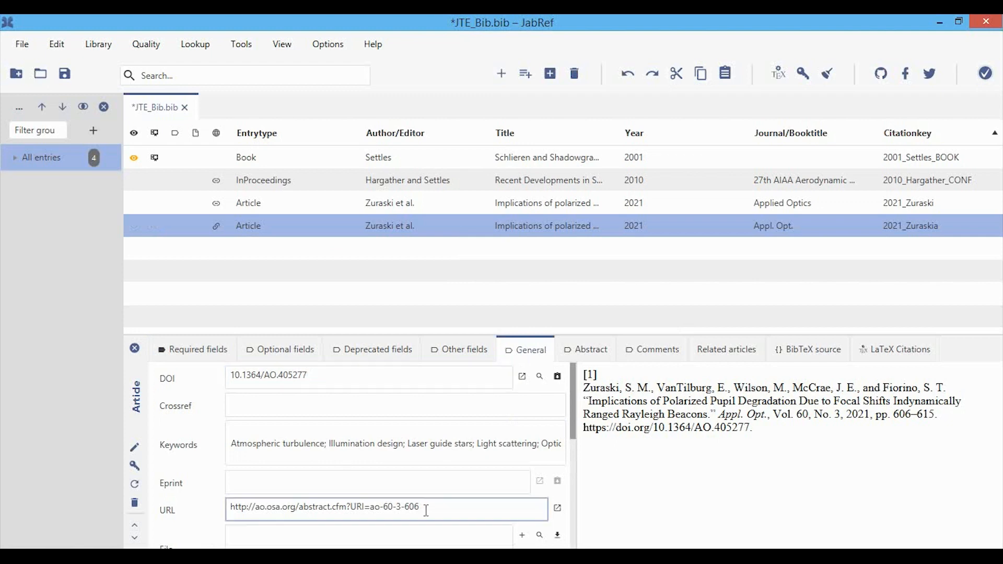
{"action": "left_click", "coordinate": [216, 226]}
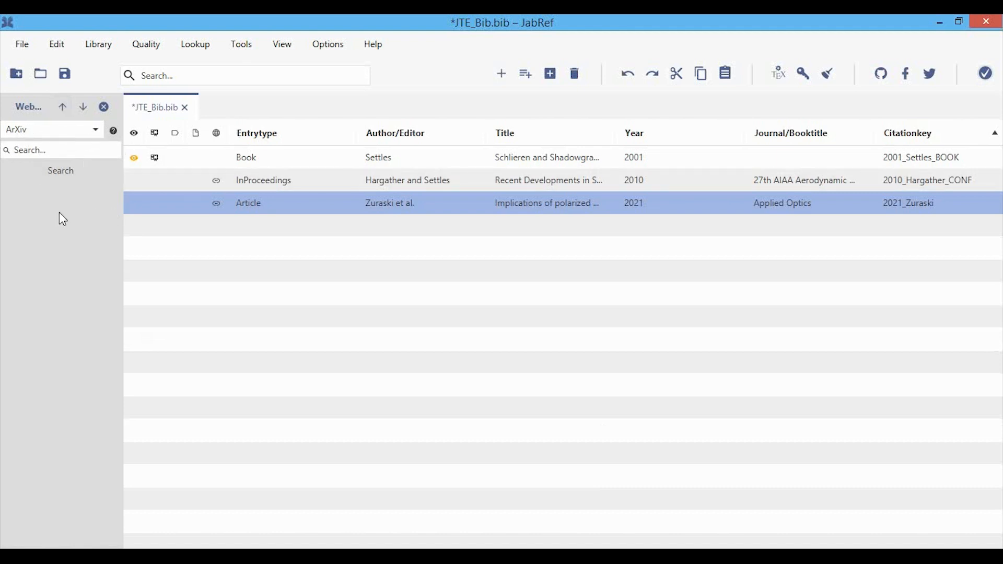
- Display the Groups interface and hide the Web search pane
{"action": "left_click", "coordinate": [282, 45]}
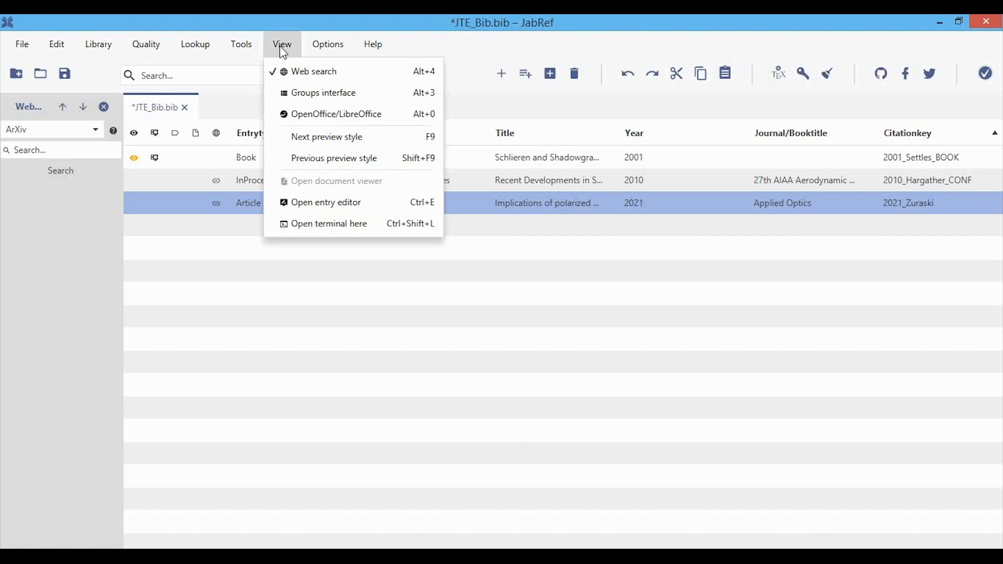
{"action": "left_click", "coordinate": [315, 94]}
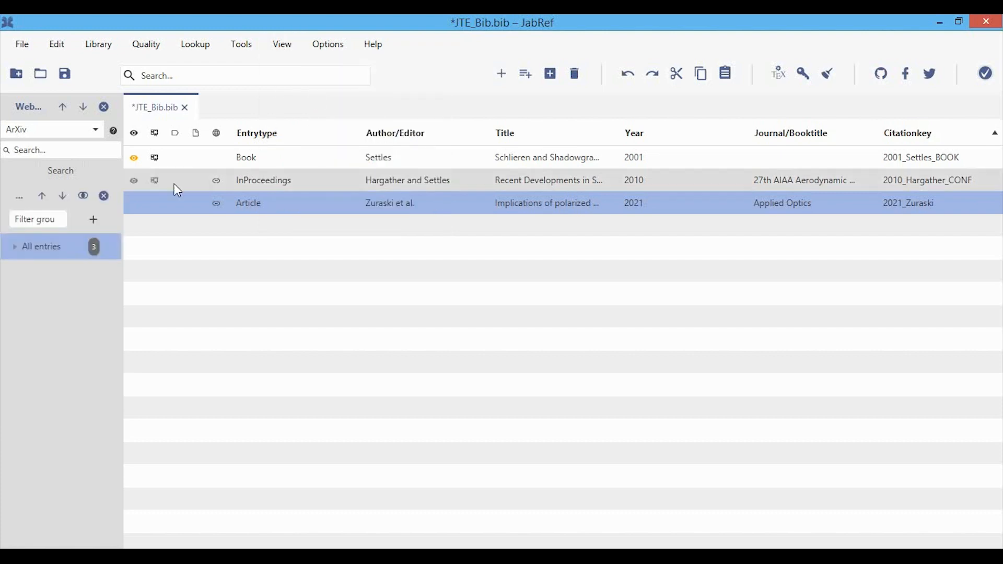
{"action": "left_click", "coordinate": [104, 106]}
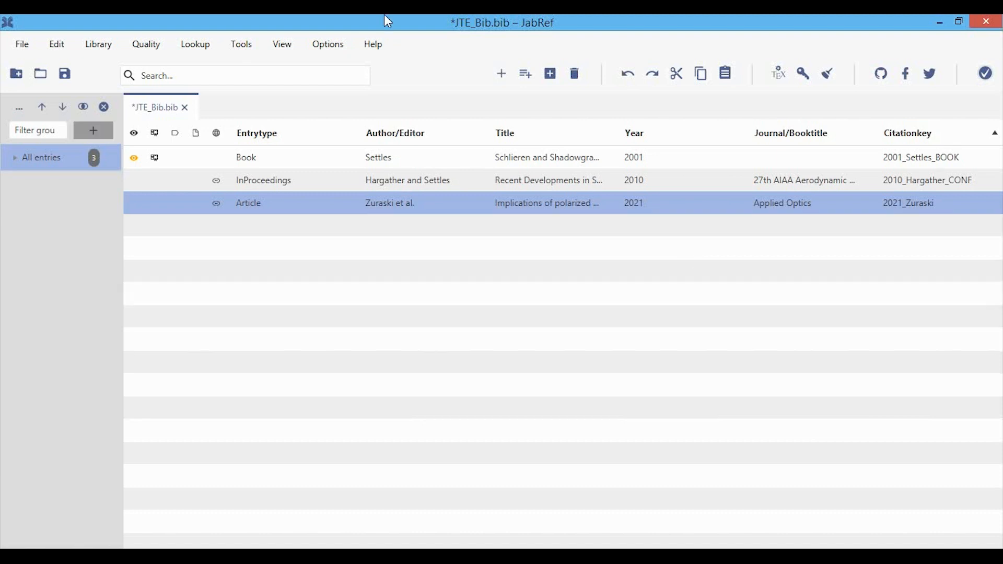
- Add an explicit-selection group named Journals with the color Blue
{"action": "left_click", "coordinate": [93, 133]}
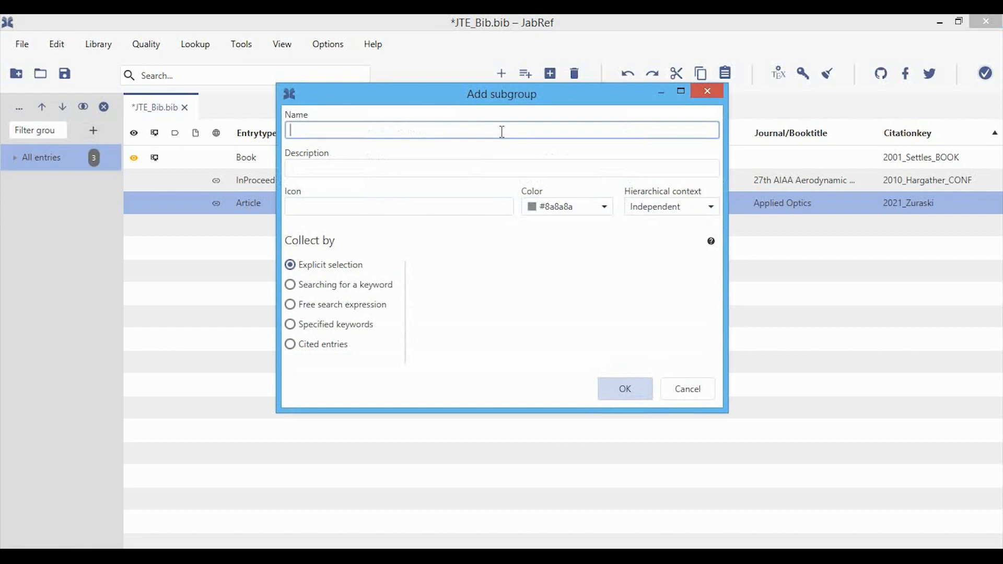
{"action": "type", "text": "Journals"}
{"action": "left_click", "coordinate": [603, 207]}
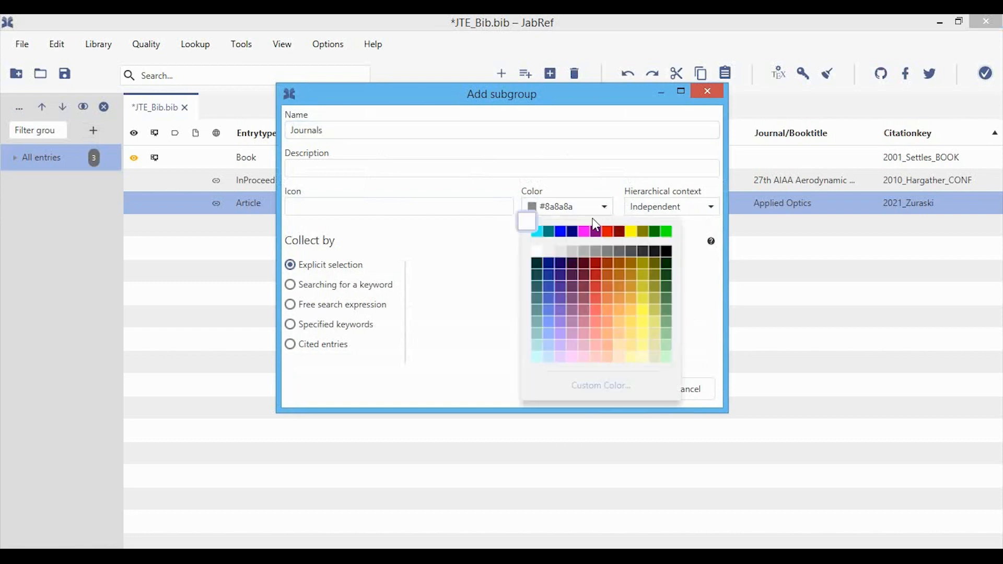
{"action": "left_click", "coordinate": [561, 230]}
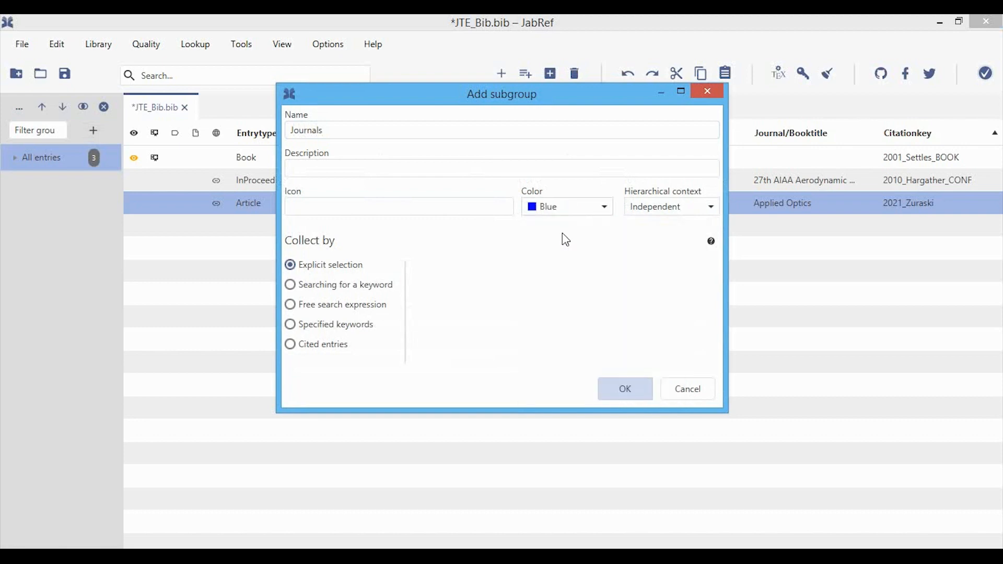
{"action": "left_click", "coordinate": [625, 389]}
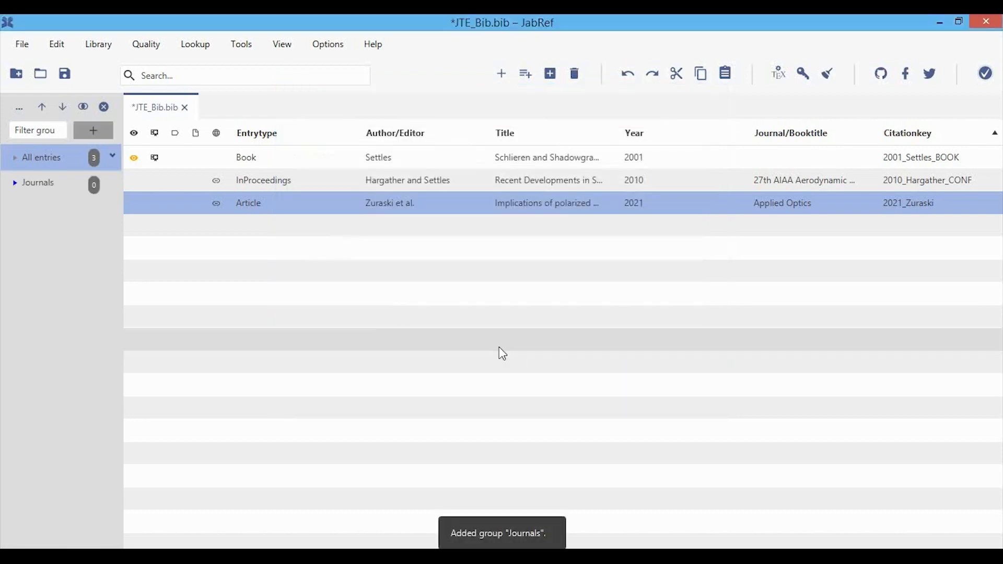
- Add a subgroup named AO under the Journals group, keeping the default color and explicit selection
{"action": "right_click", "coordinate": [44, 192]}
{"action": "left_click", "coordinate": [77, 222]}
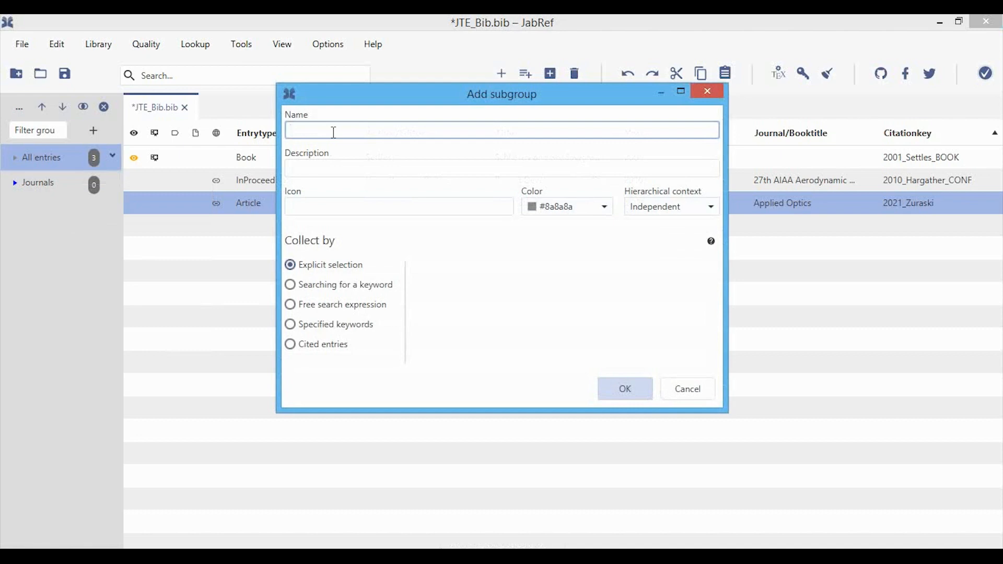
{"action": "type", "text": "AO"}
{"action": "left_click", "coordinate": [625, 387]}
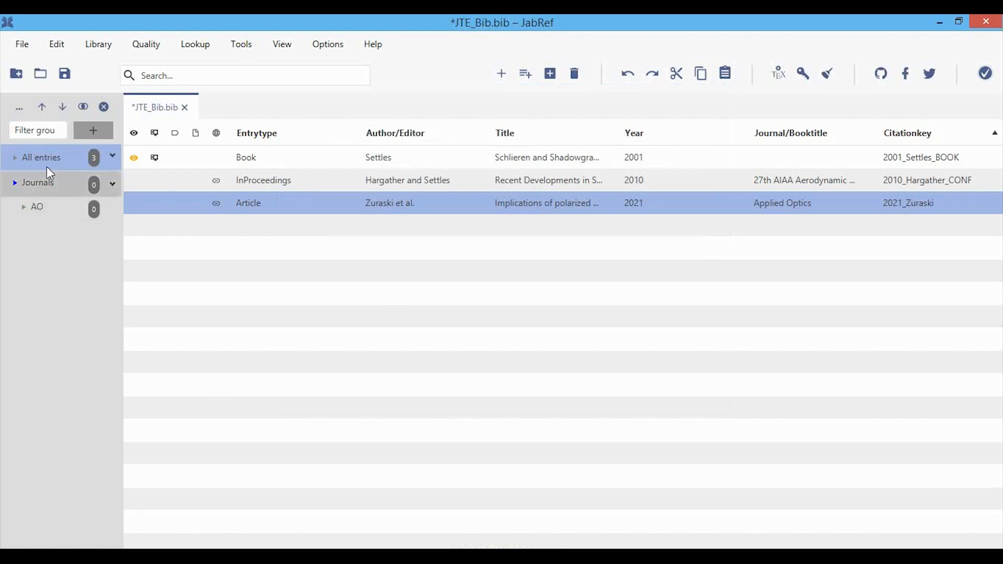
- Add a top-level group named Conferences with a magenta color and explicit selection
{"action": "left_click", "coordinate": [92, 130]}
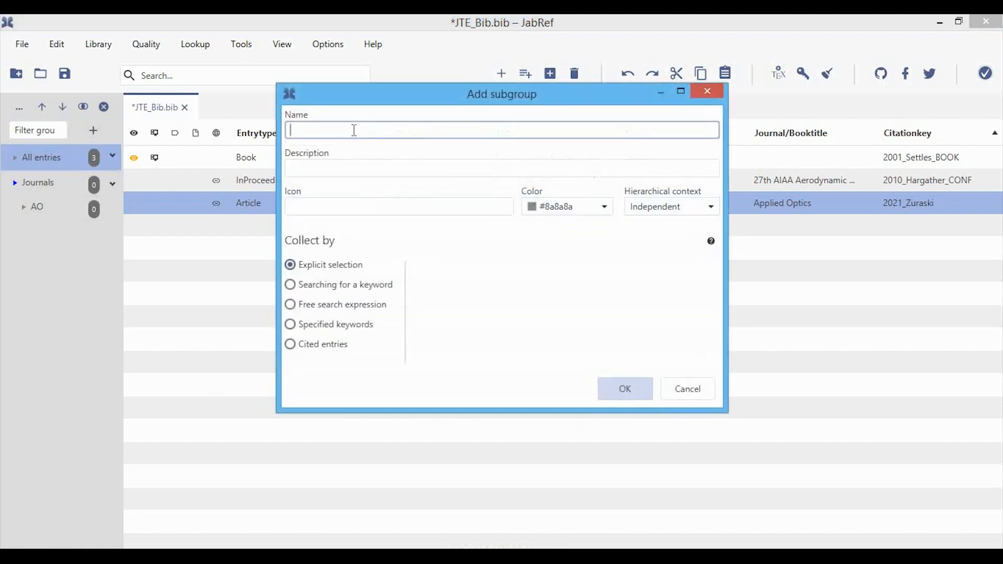
{"action": "type", "text": "Conferences"}
{"action": "left_click", "coordinate": [564, 207]}
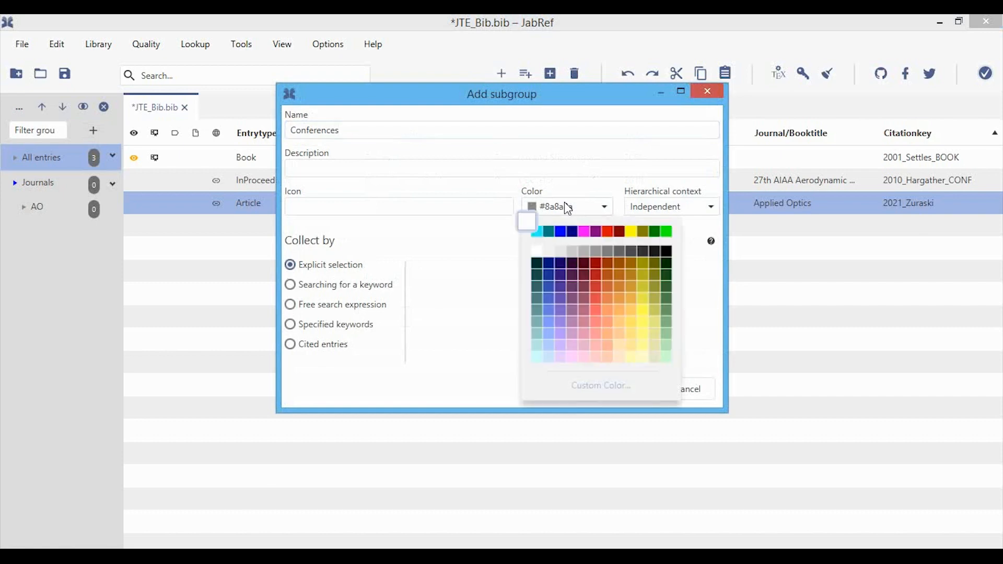
{"action": "left_click", "coordinate": [584, 232]}
{"action": "left_click", "coordinate": [621, 386]}
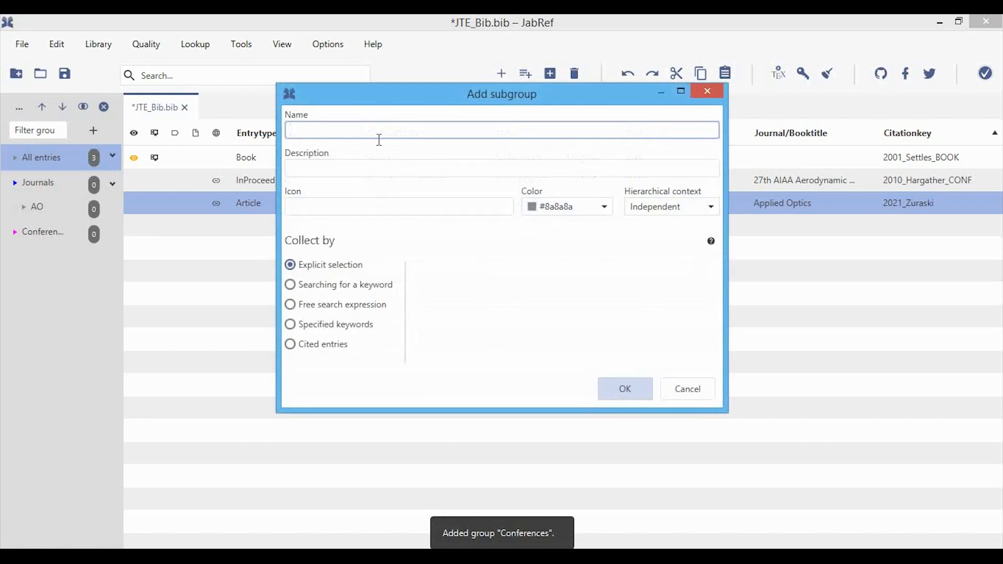
- Add a top-level group named Books with a red color and explicit selection
{"action": "type", "text": "B"}
{"action": "key", "text": "BackSpace"}
{"action": "type", "text": "Books"}
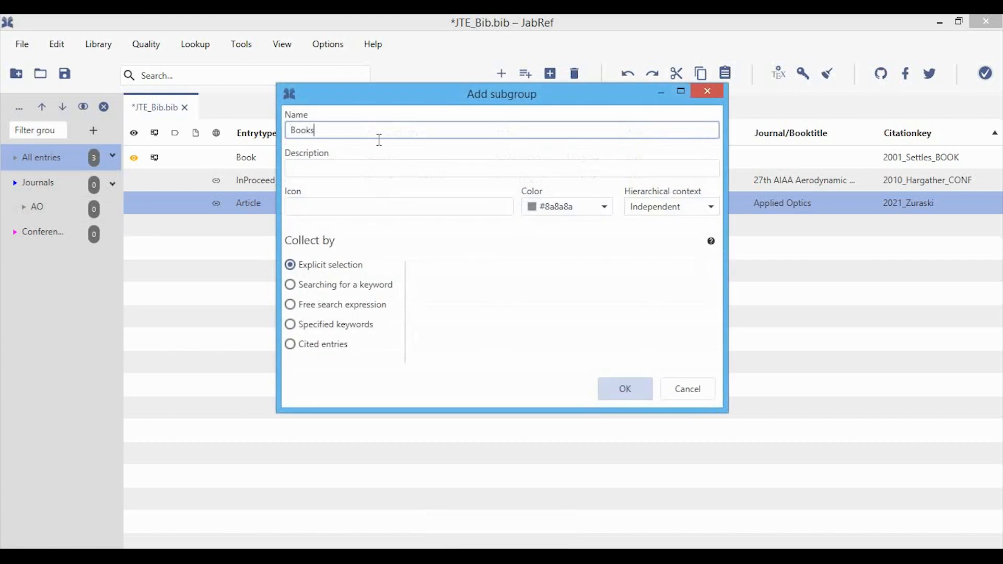
{"action": "left_click", "coordinate": [584, 209]}
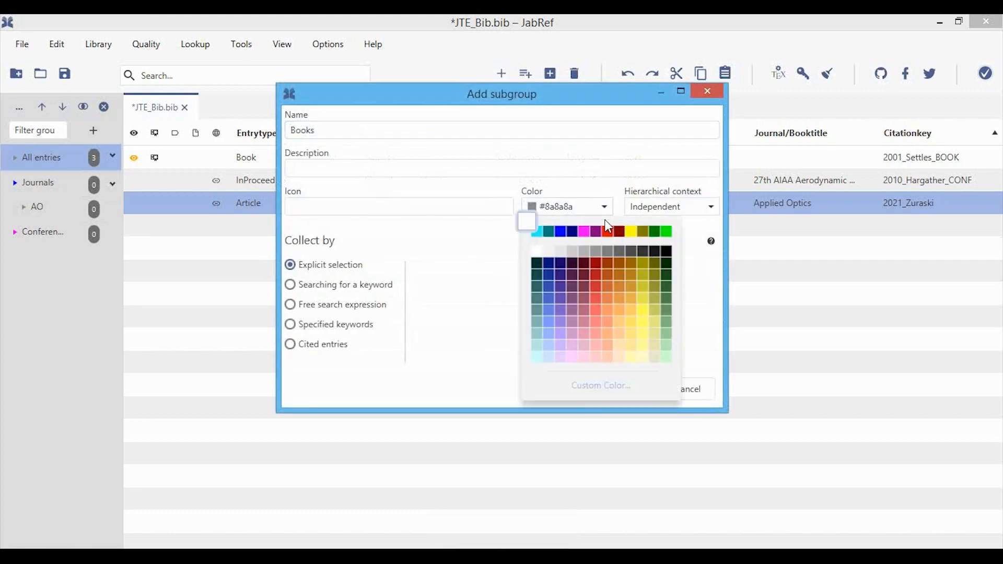
{"action": "left_click", "coordinate": [605, 225]}
{"action": "left_click", "coordinate": [631, 388]}
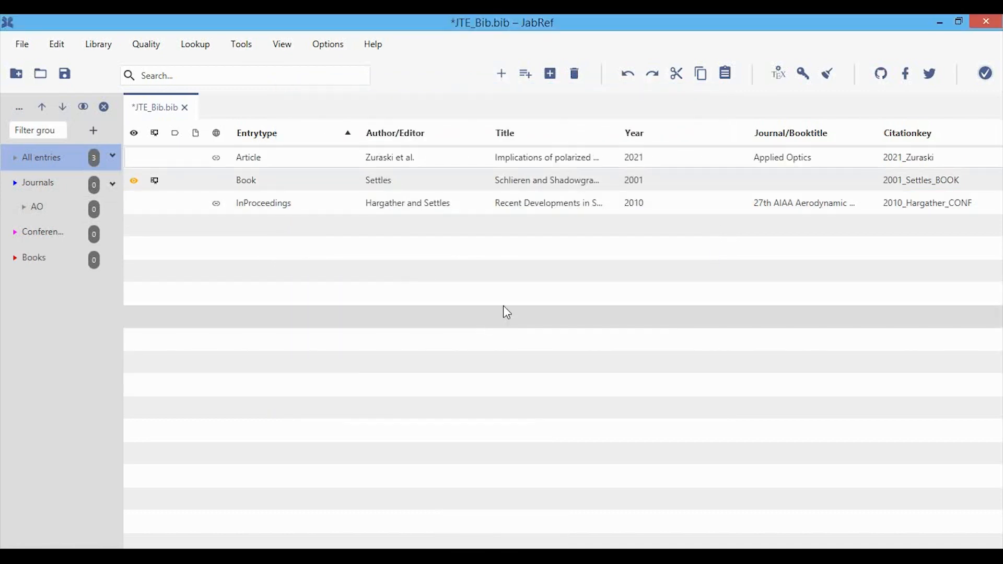
- Assign the 2021 Article entry to both the Journals group and its AO subgroup
{"action": "left_click", "coordinate": [292, 164]}
{"action": "left_click_drag", "start_coordinate": [290, 156], "coordinate": [53, 184]}
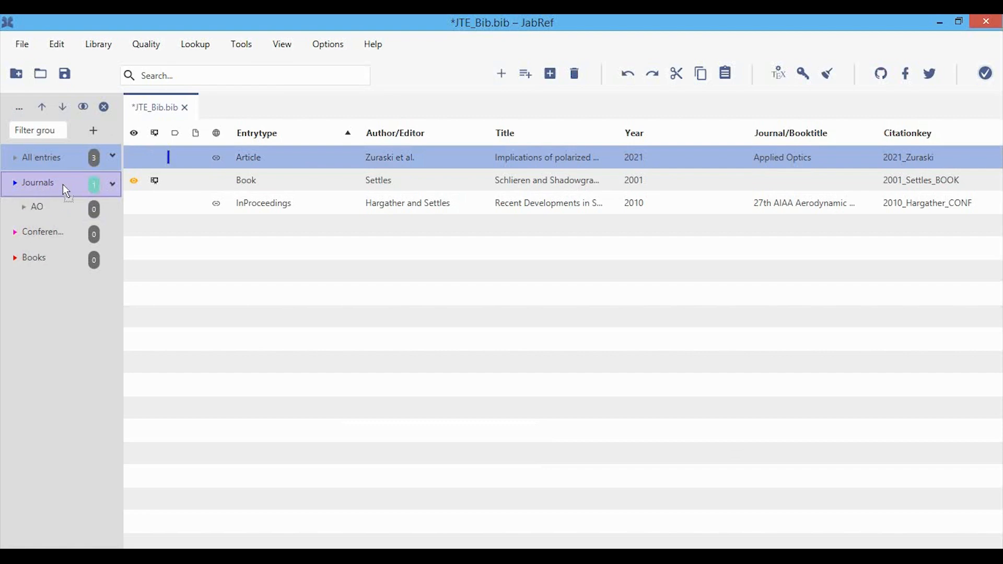
{"action": "left_click_drag", "start_coordinate": [63, 184], "coordinate": [64, 208]}
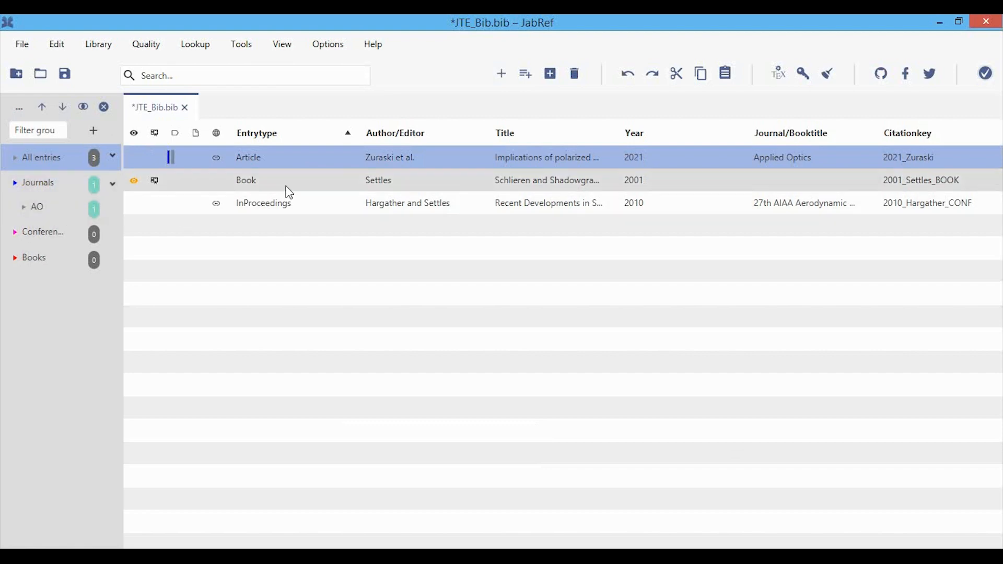
- Assign the 2001 Book entry to the Books group and the 2010 InProceedings entry to the Conferences group
{"action": "left_click_drag", "start_coordinate": [289, 193], "coordinate": [58, 257]}
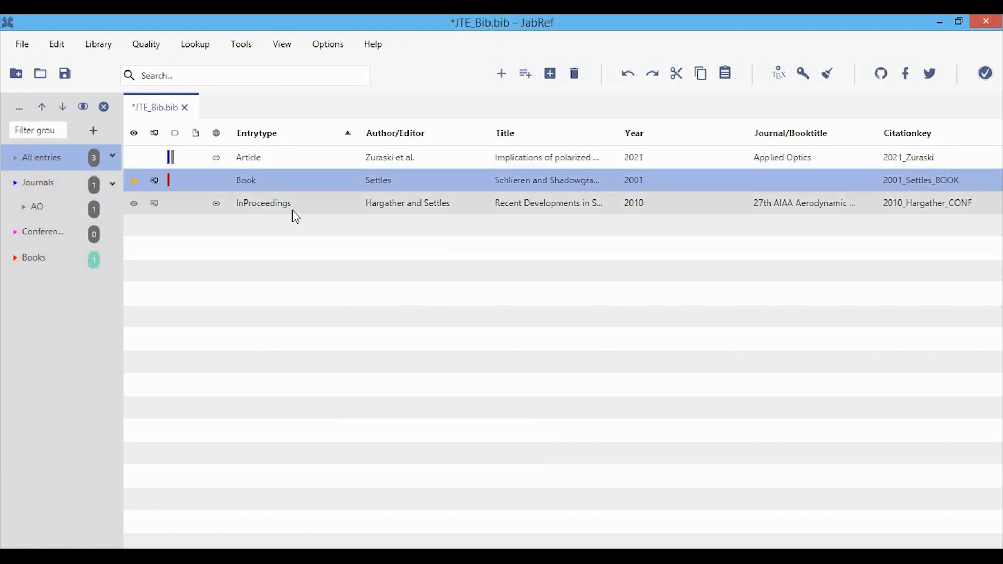
{"action": "left_click_drag", "start_coordinate": [302, 211], "coordinate": [45, 236]}
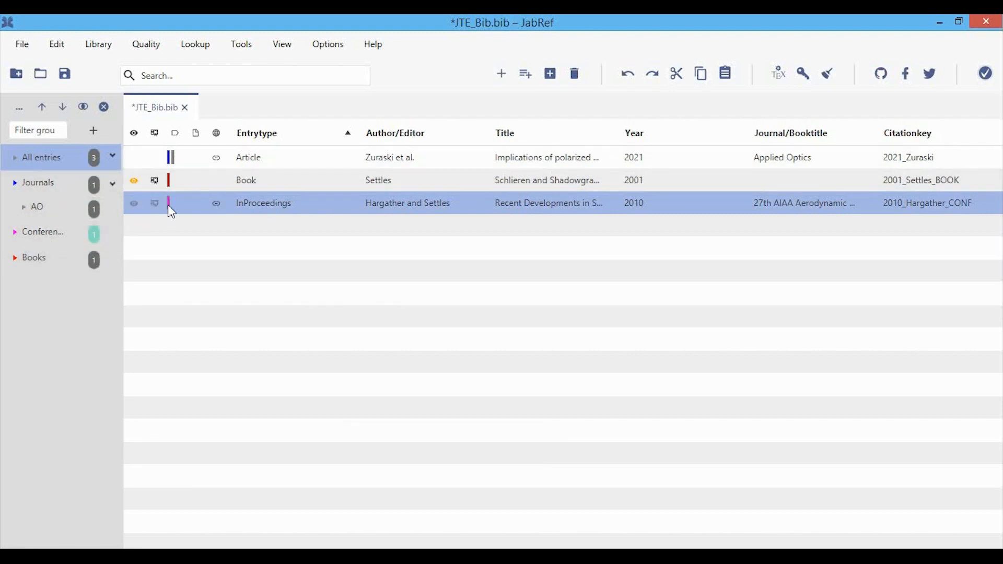
{"action": "mouse_move", "coordinate": [173, 178]}
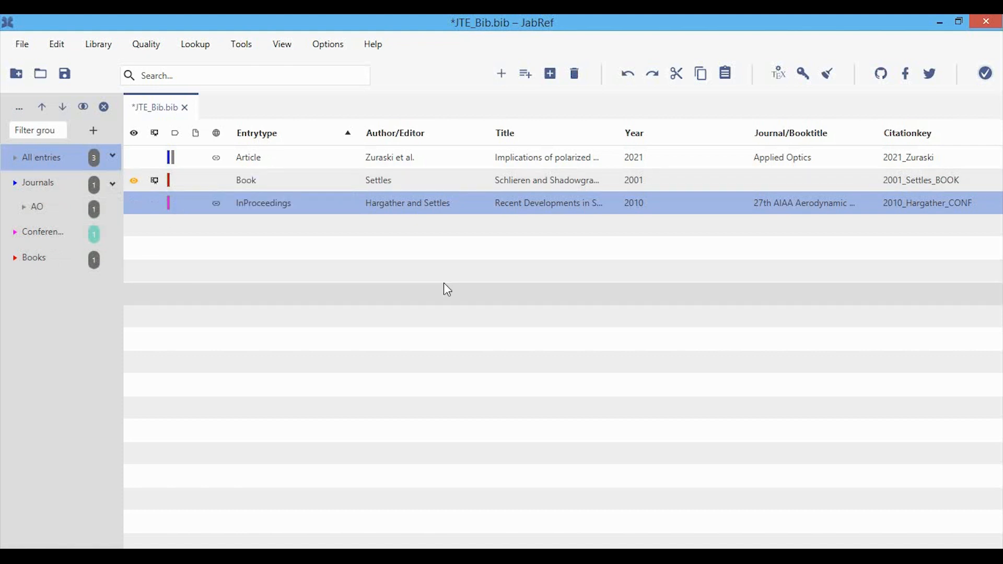
- View the entries filtered by the Journals, Books and AO groups, and return to all entries
{"action": "left_click", "coordinate": [64, 187]}
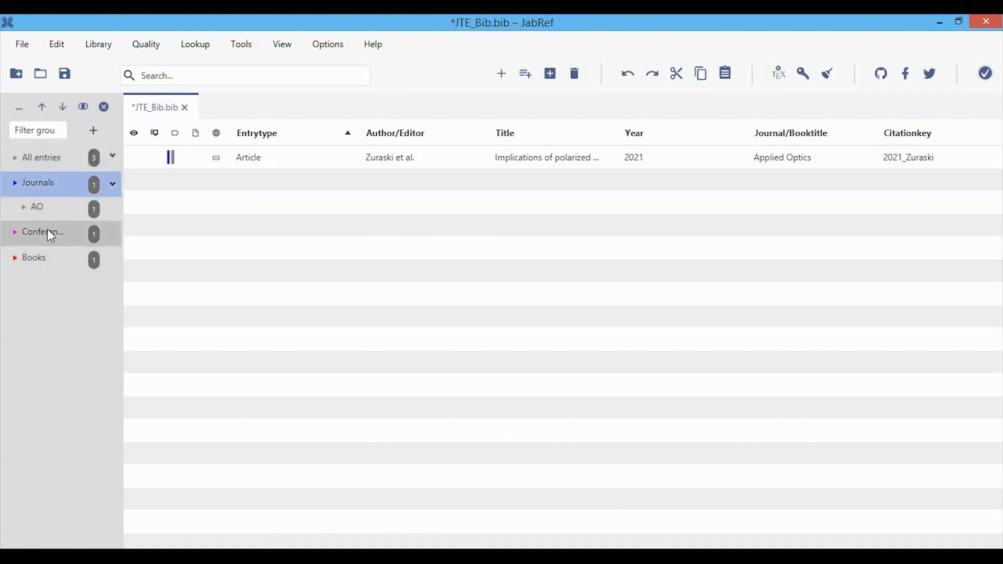
{"action": "left_click", "coordinate": [46, 258]}
{"action": "left_click", "coordinate": [54, 204]}
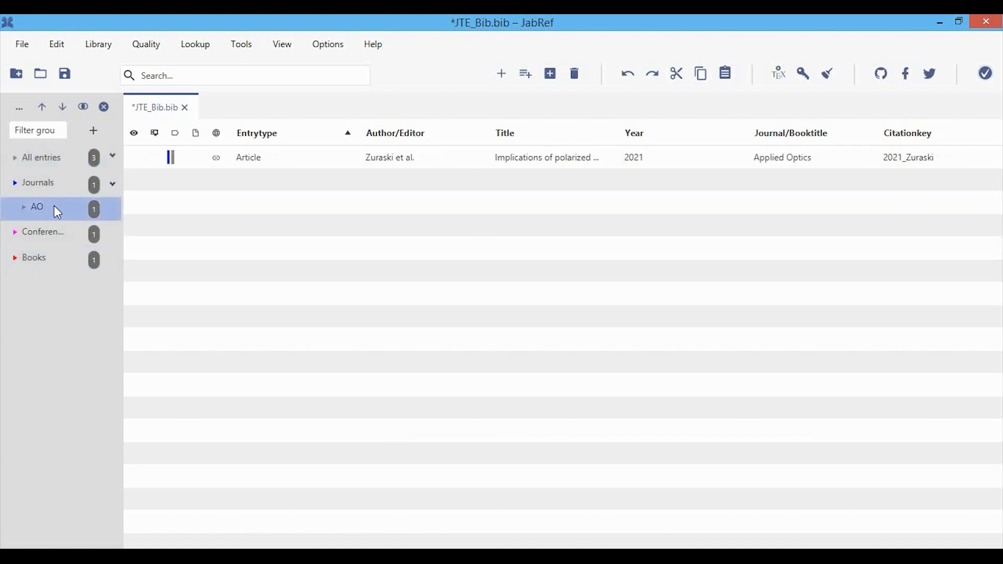
{"action": "left_click", "coordinate": [43, 185]}
{"action": "left_click", "coordinate": [49, 159]}
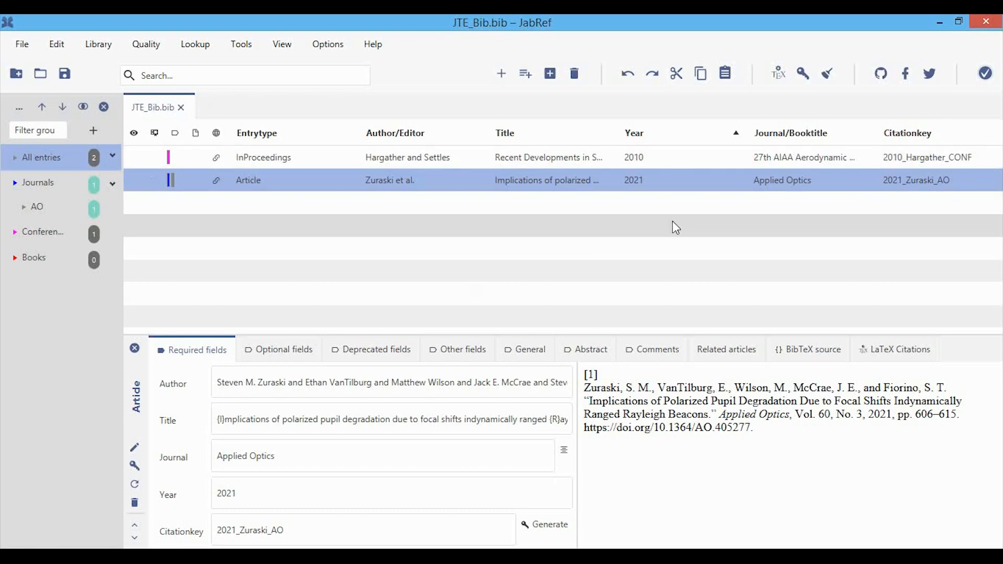
- Switch to Citation_Example.tex in the LaTeX editor and start a \cite{ command after "Let's cite a paper" to view the available citation keys
{"action": "left_click", "coordinate": [340, 556]}
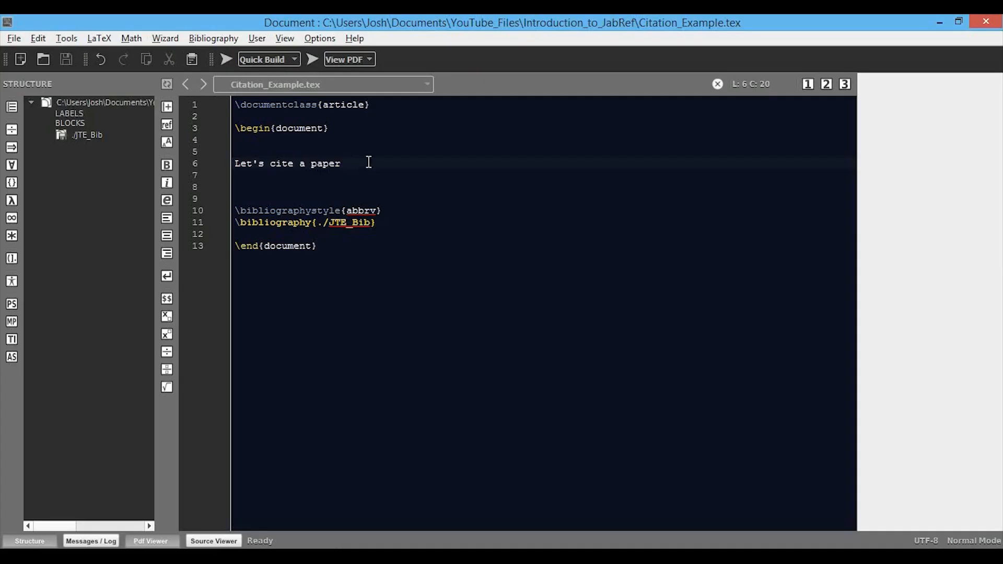
{"action": "type", "text": "\\cite{"}
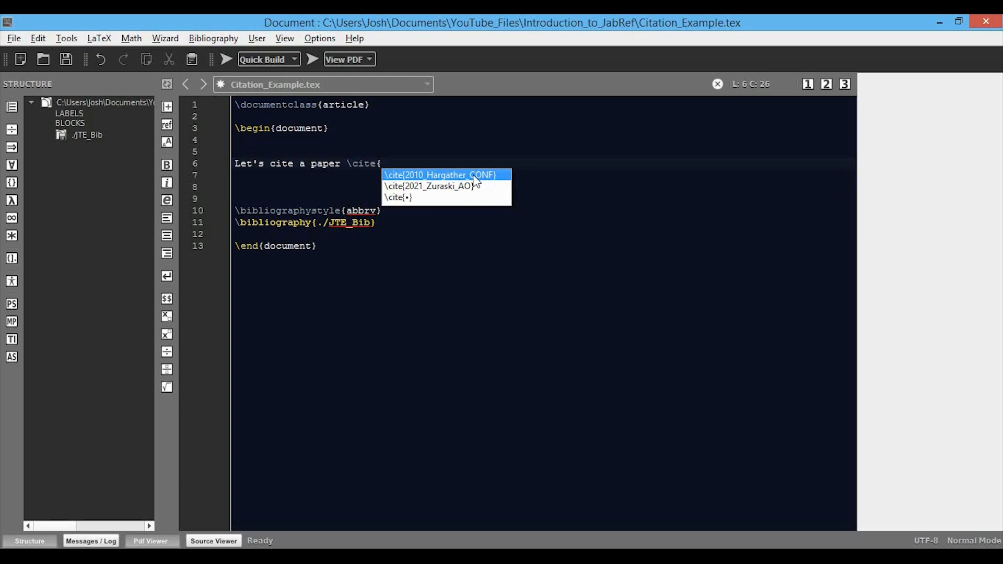
{"action": "left_click", "coordinate": [450, 162]}
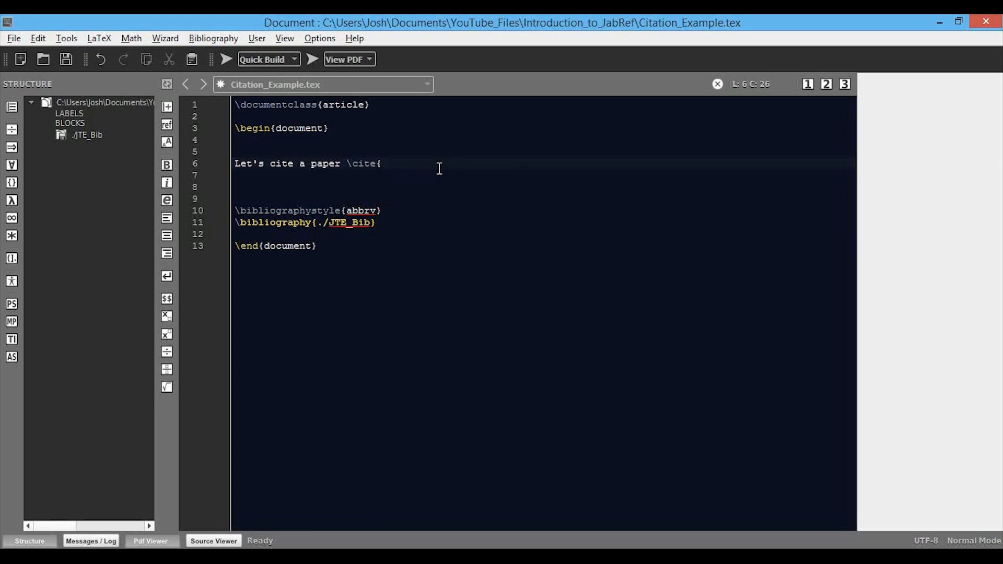
- Remove the unfinished \cite{ command from line 6 and save Citation_Example.tex
{"action": "key", "text": "BackSpace"}
{"action": "key", "text": "BackSpace"}
{"action": "key", "text": "BackSpace"}
{"action": "key", "text": "BackSpace"}
{"action": "key", "text": "BackSpace"}
{"action": "key", "text": "BackSpace"}
{"action": "key", "text": "ctrl+s"}
{"action": "left_click", "coordinate": [511, 555]}
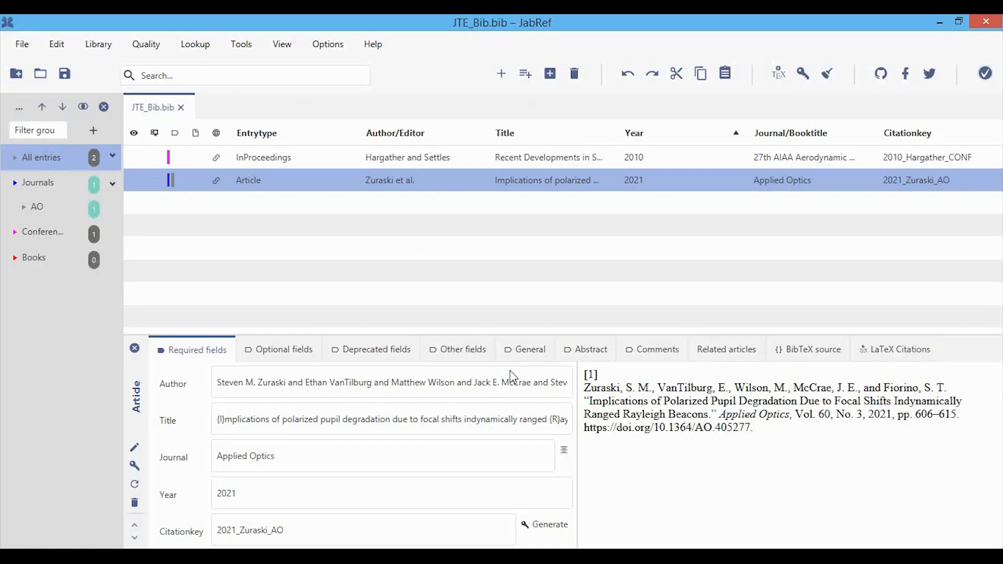
{"action": "left_click", "coordinate": [551, 555]}
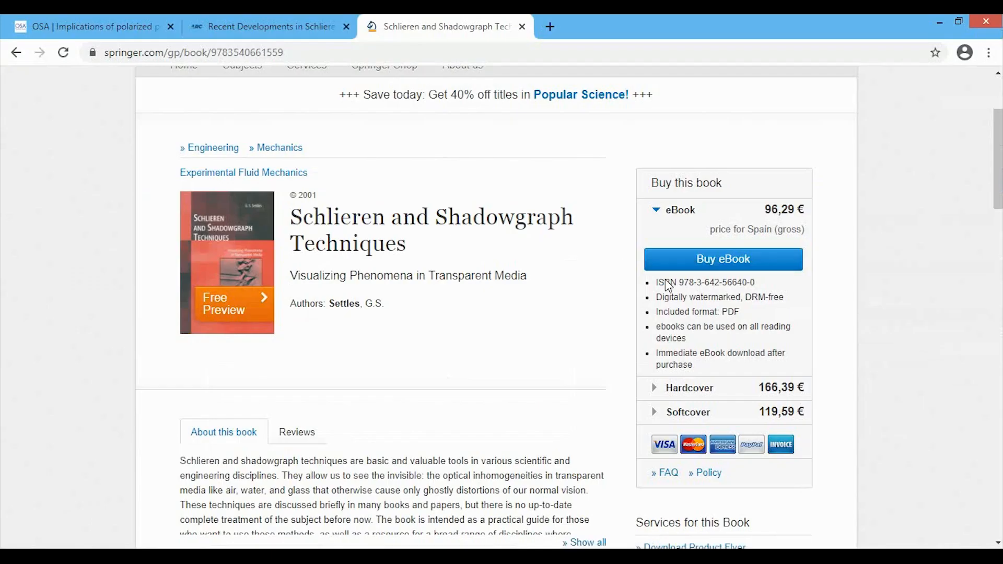
{"action": "mouse_move", "coordinate": [679, 283]}
{"action": "left_mouse_down"}
{"action": "mouse_move", "coordinate": [758, 277]}
{"action": "mouse_move", "coordinate": [681, 282]}
{"action": "left_mouse_up"}
{"action": "key", "text": "ctrl+c"}
{"action": "left_click", "coordinate": [761, 280]}
{"action": "left_click", "coordinate": [500, 554]}
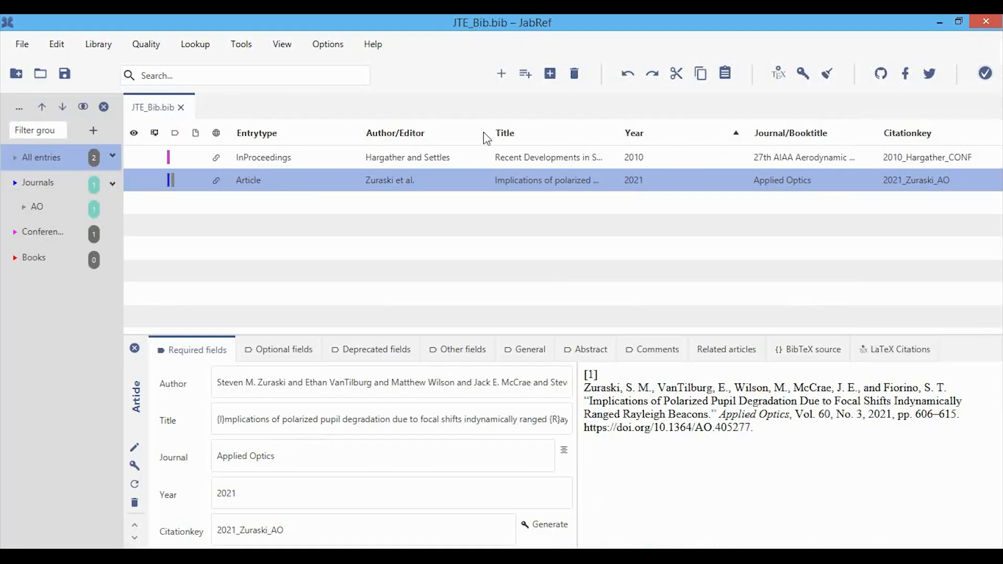
- Create a new entry from the copied identifier using the ISBN ID type, and save the JTE_Bib library
{"action": "left_click", "coordinate": [532, 75]}
{"action": "left_click", "coordinate": [515, 297]}
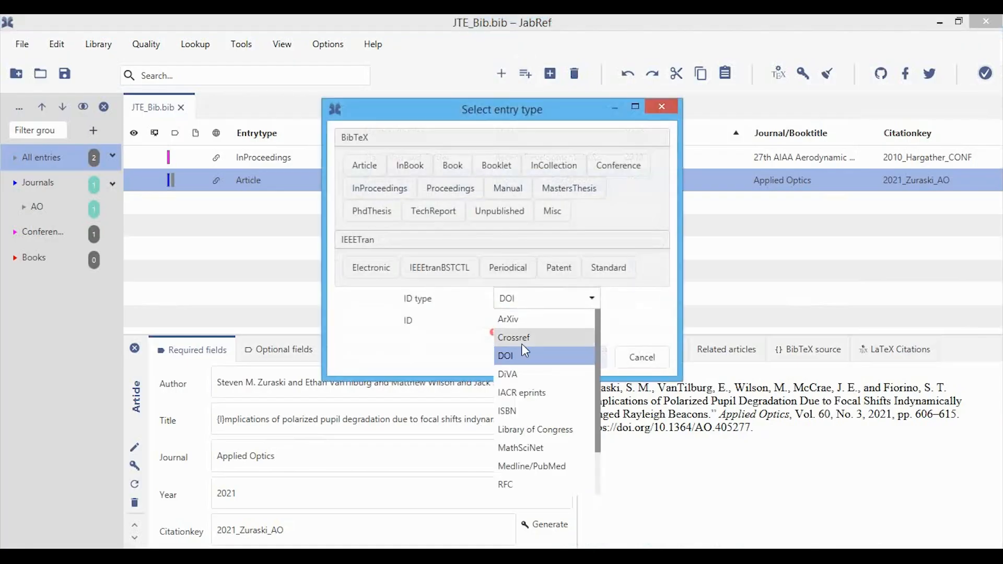
{"action": "left_click", "coordinate": [524, 411]}
{"action": "left_click", "coordinate": [527, 322]}
{"action": "key", "text": "ctrl+v"}
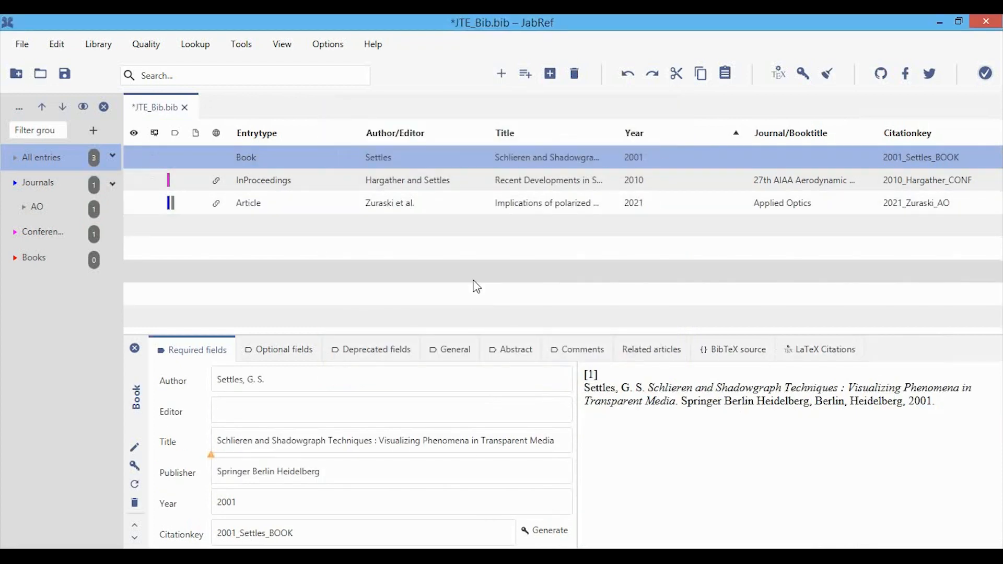
{"action": "key", "text": "ctrl+s"}
- Switch to Citation_Example.tex in the LaTeX editor, start a \cite{ command on line 6 to check the citation keys, and remove it
{"action": "key", "text": "alt+Tab"}
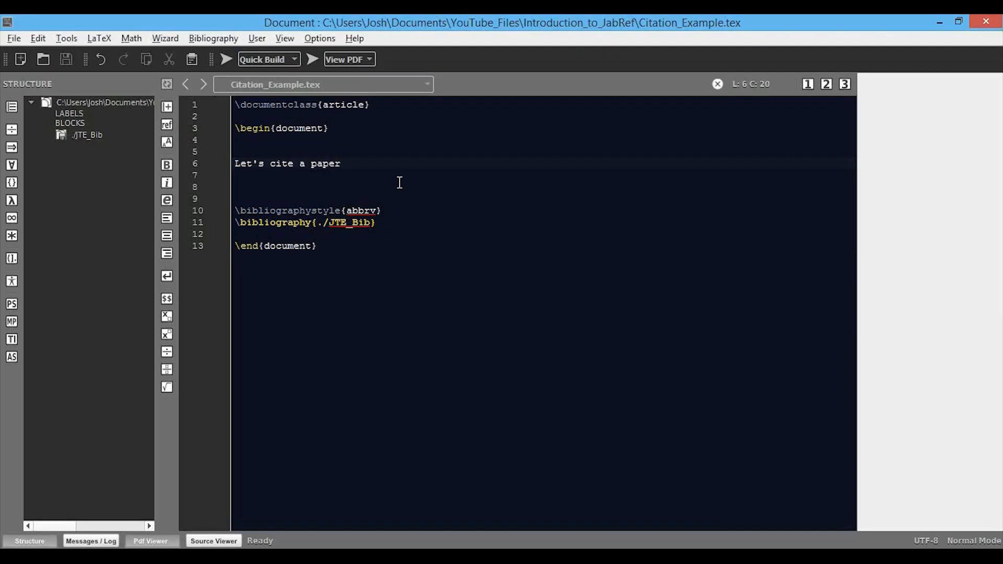
{"action": "type", "text": "\\cite{"}
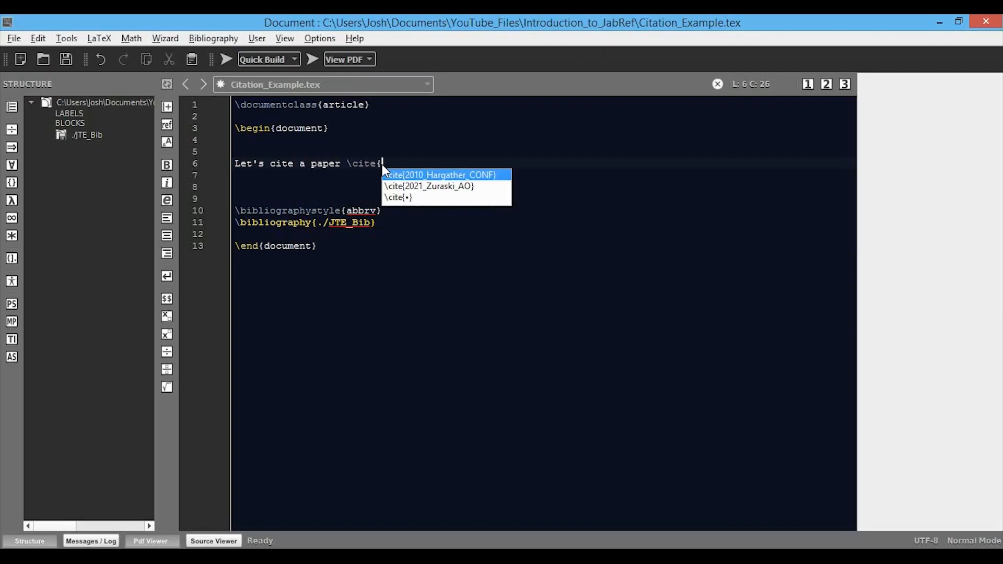
{"action": "key", "text": "Escape"}
{"action": "key", "text": "BackSpace"}
{"action": "key", "text": "BackSpace"}
{"action": "key", "text": "BackSpace"}
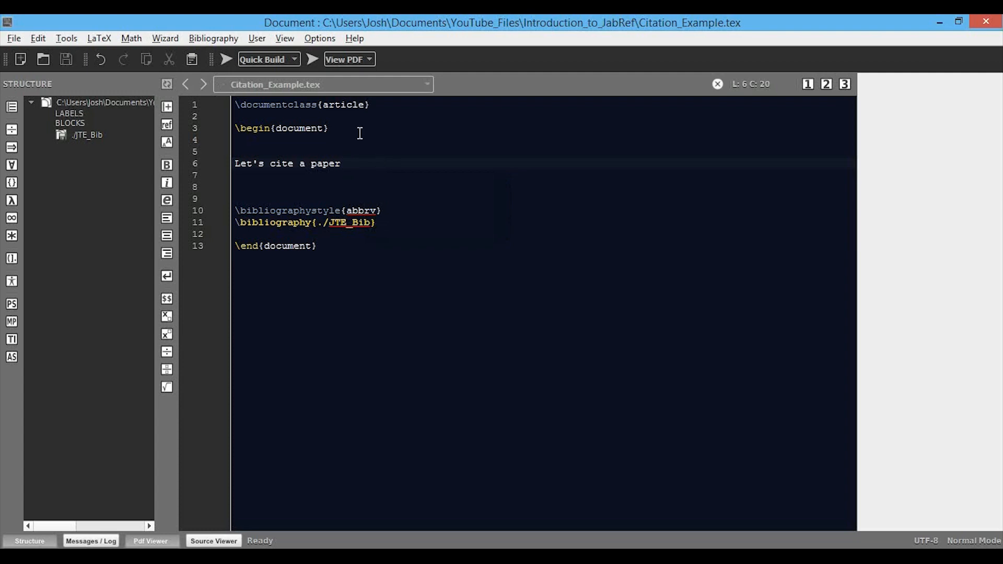
- Try to rebuild Citation_Example.tex with Quick Build, and return the cursor to the end of "Let's cite a paper"
{"action": "left_click", "coordinate": [274, 58]}
{"action": "left_click", "coordinate": [257, 122]}
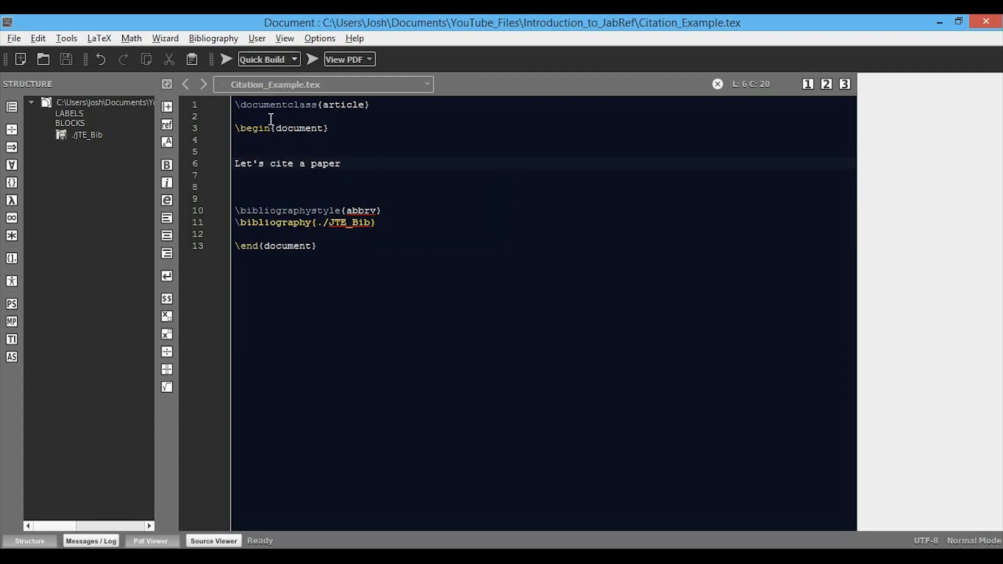
{"action": "left_click", "coordinate": [227, 58]}
{"action": "left_click", "coordinate": [268, 59]}
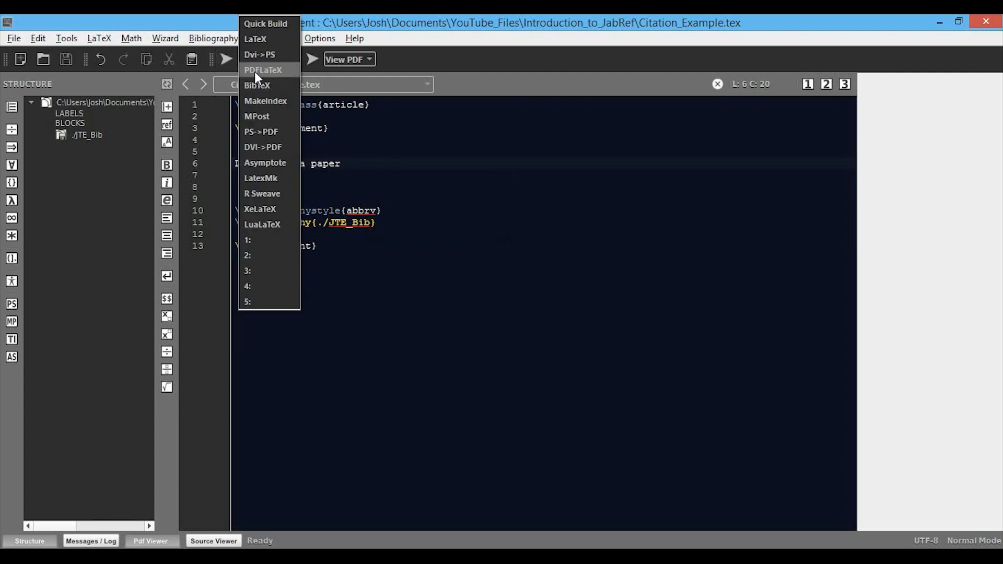
{"action": "left_click", "coordinate": [265, 23]}
{"action": "left_click", "coordinate": [376, 148]}
{"action": "left_click", "coordinate": [376, 162]}
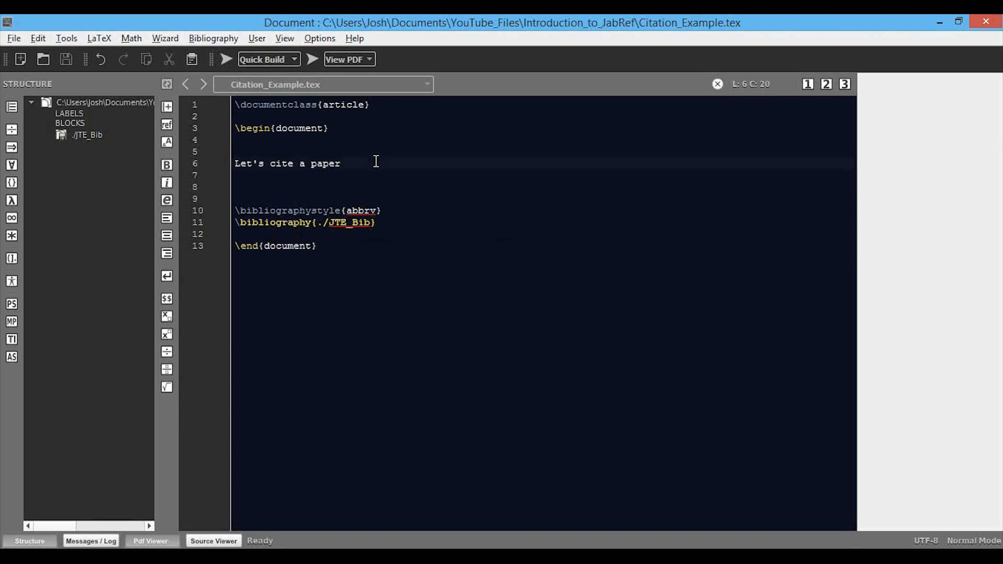
- Start \cite{ again after "Let's cite a paper" to recheck the suggested citation keys, and delete the unfinished command
{"action": "type", "text": "\\cite{"}
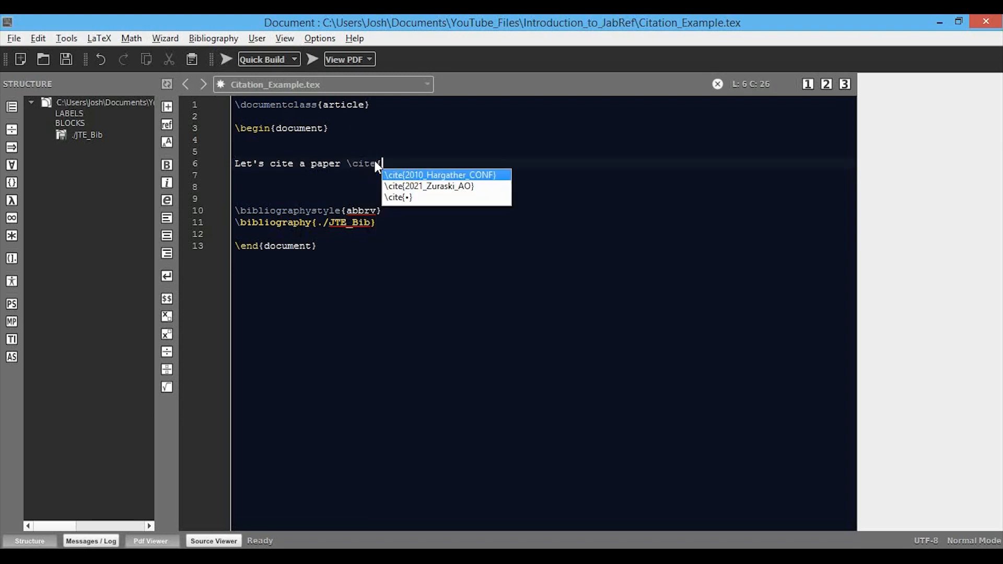
{"action": "key", "text": "BackSpace"}
{"action": "key", "text": "BackSpace"}
{"action": "key", "text": "BackSpace"}
{"action": "key", "text": "BackSpace"}
{"action": "key", "text": "BackSpace"}
{"action": "key", "text": "BackSpace"}
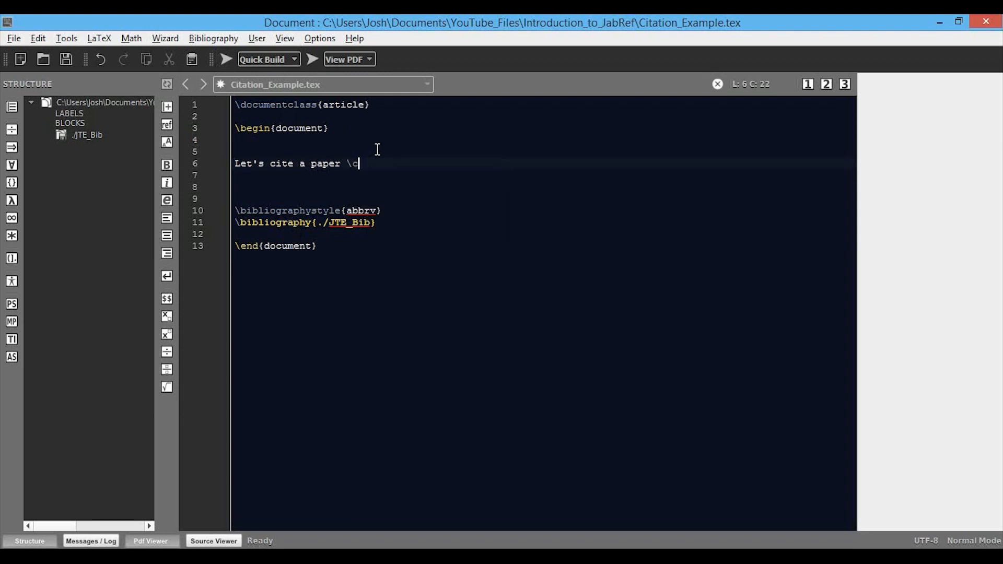
- Refresh the bibliography, start a \cite{ command on line 6 to view the updated citation keys, and switch back to JabRef
{"action": "left_click", "coordinate": [376, 149]}
{"action": "left_click", "coordinate": [39, 39]}
{"action": "left_click", "coordinate": [103, 421]}
{"action": "left_click", "coordinate": [358, 163]}
{"action": "type", "text": "\\cite{"}
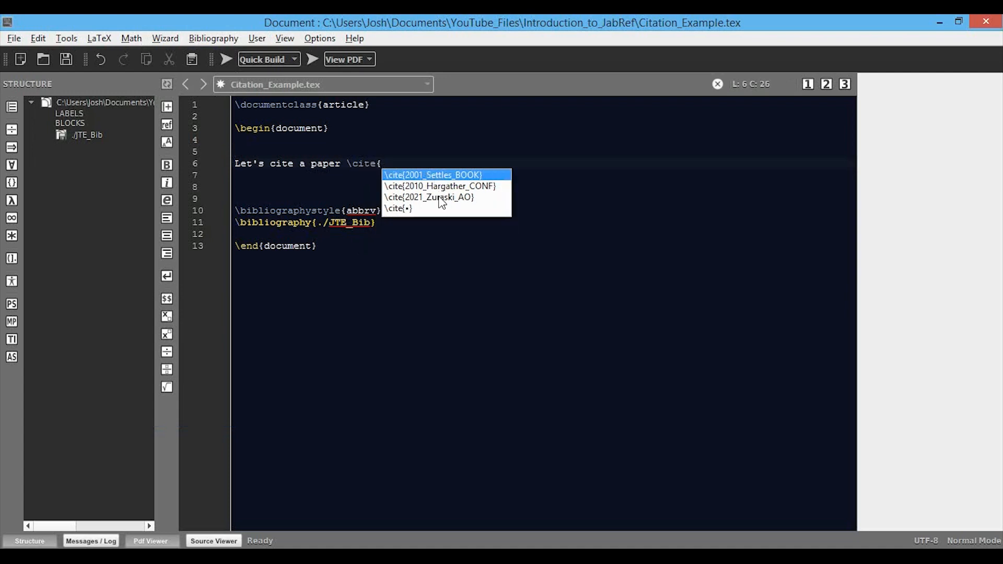
{"action": "key", "text": "alt+Tab"}
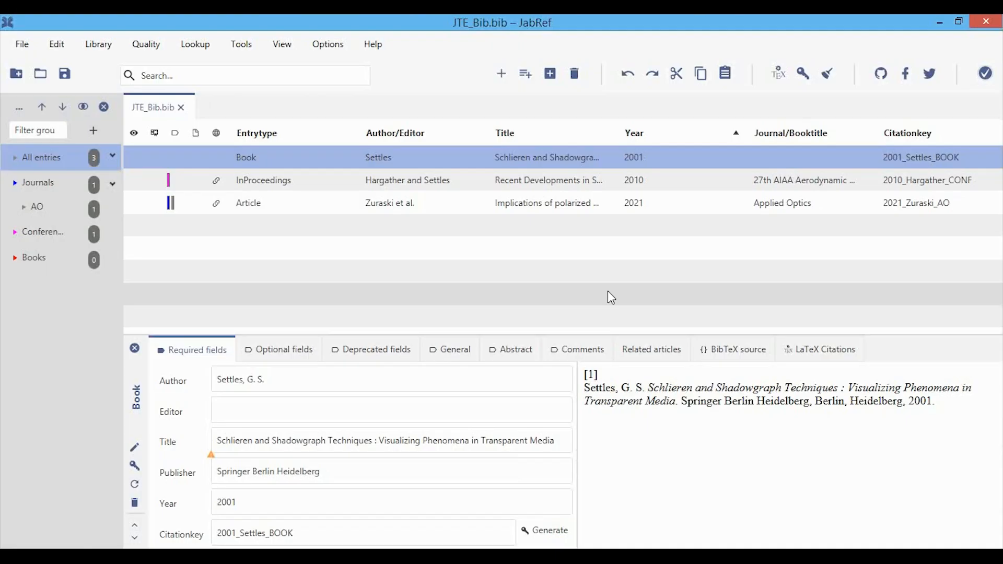